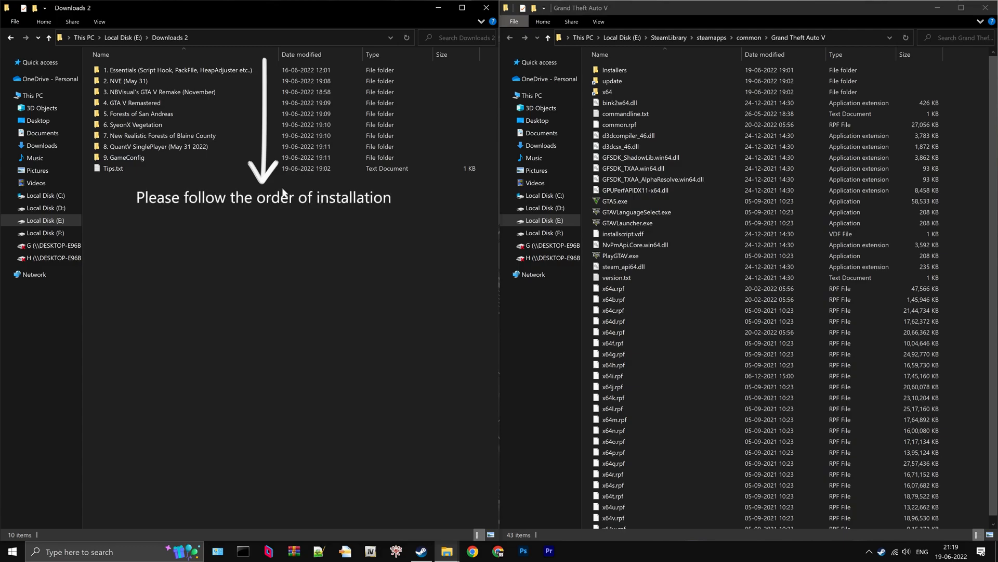
Move dinput8.dll and ScriptHookV.dll from the ScriptHookV_1.0.2628.2 bin folder into the Grand Theft Auto V folder
double_click(207, 70)
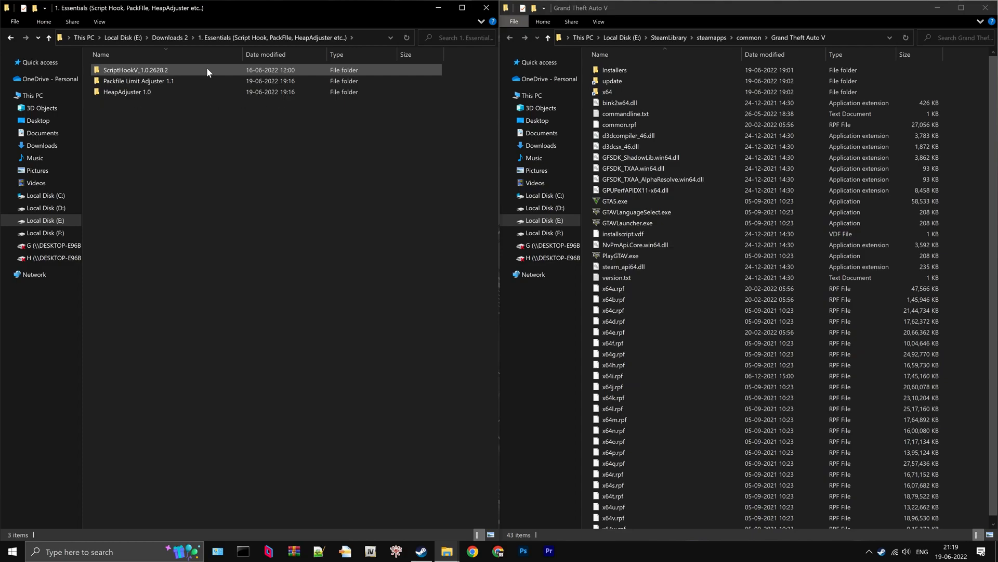
double_click(207, 69)
double_click(192, 71)
left_click(186, 70)
left_click(183, 92, "ctrl")
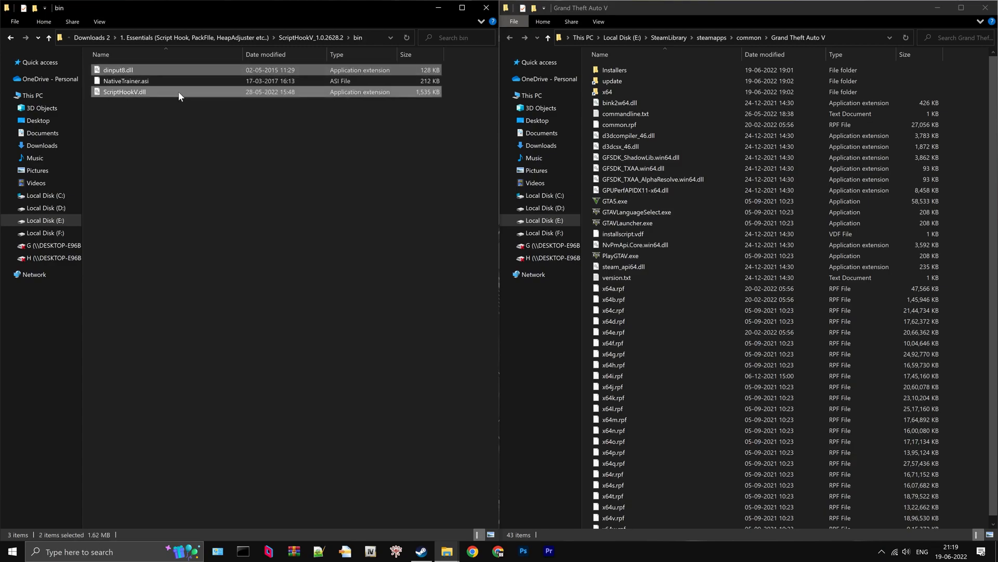
left_click_drag(178, 91, 700, 270)
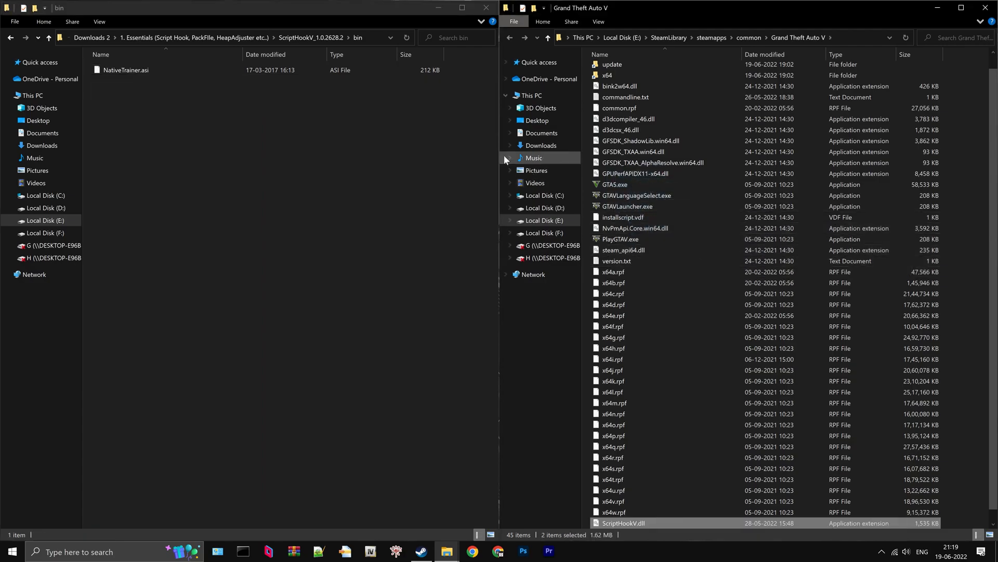
Move PackfileLimitAdjuster.asi and PackfileLimitAdjuster.ini from the Packfile Limit Adjuster 1.1 folder into the Grand Theft Auto V folder
left_click(311, 38)
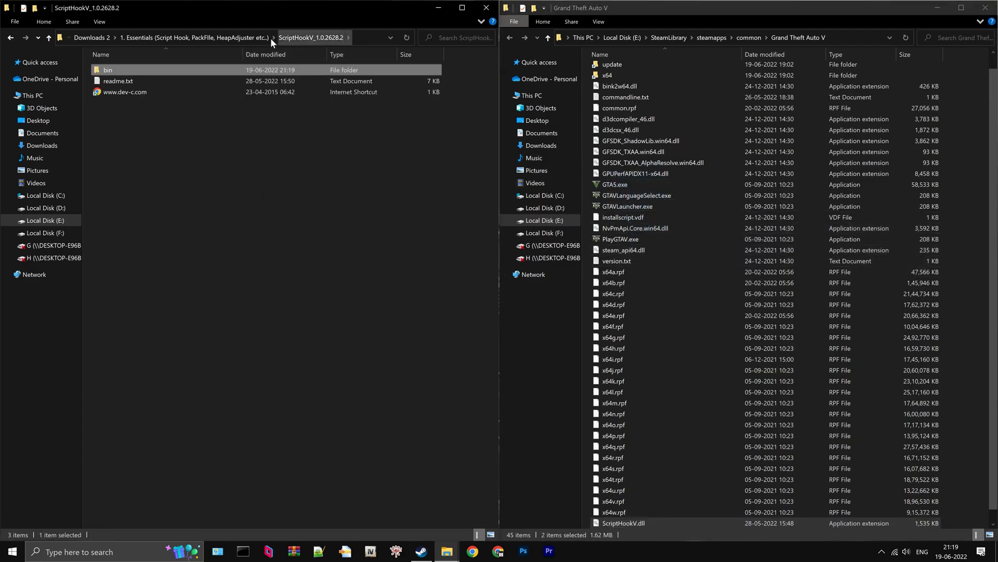
left_click(253, 38)
double_click(144, 81)
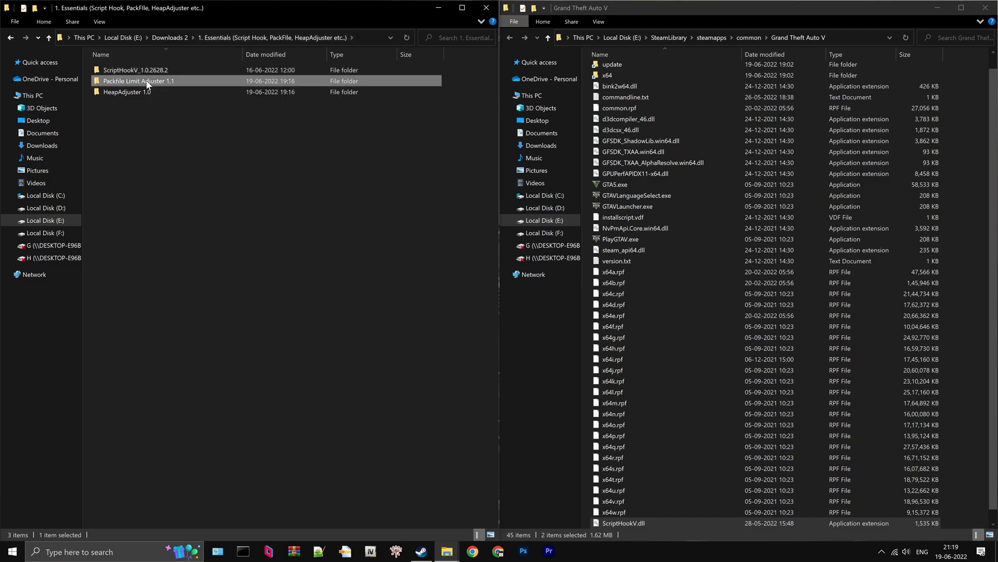
left_click(179, 70)
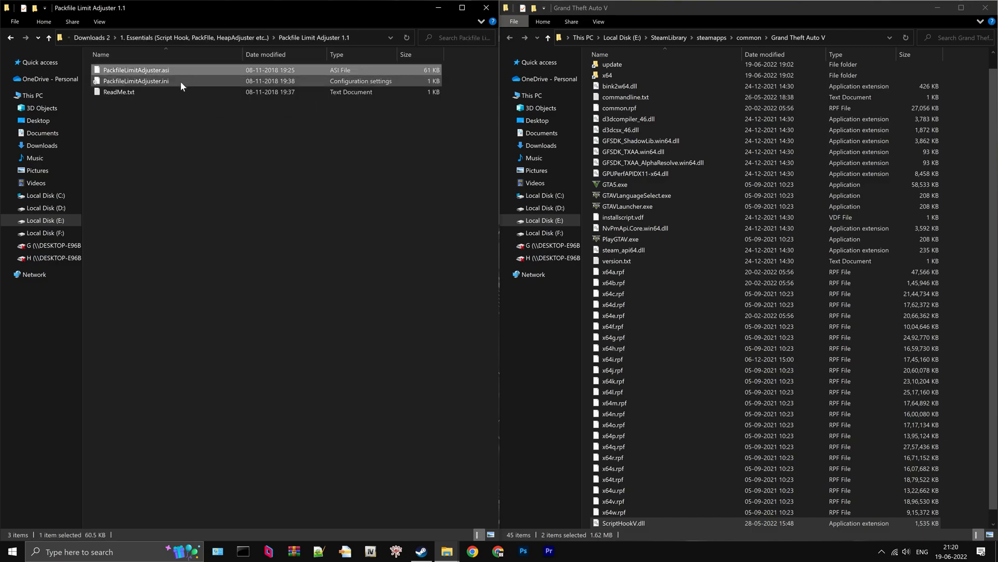
left_click(176, 80, "ctrl")
left_click_drag(177, 80, 703, 282)
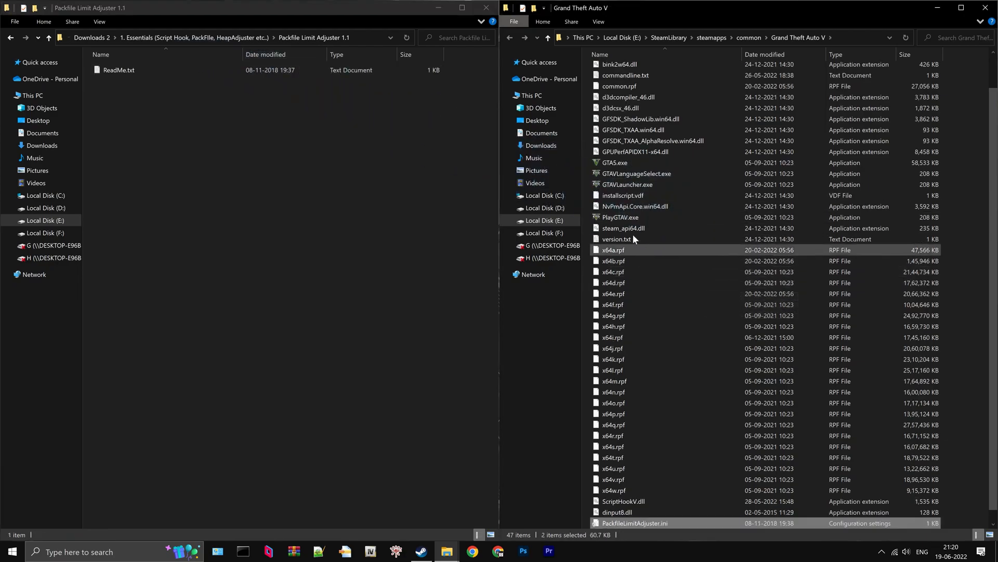
Move HeapAdjuster.asi and HeapAdjuster.ini from the HeapAdjuster 1.0 folder into the Grand Theft Auto V folder
left_click(218, 39)
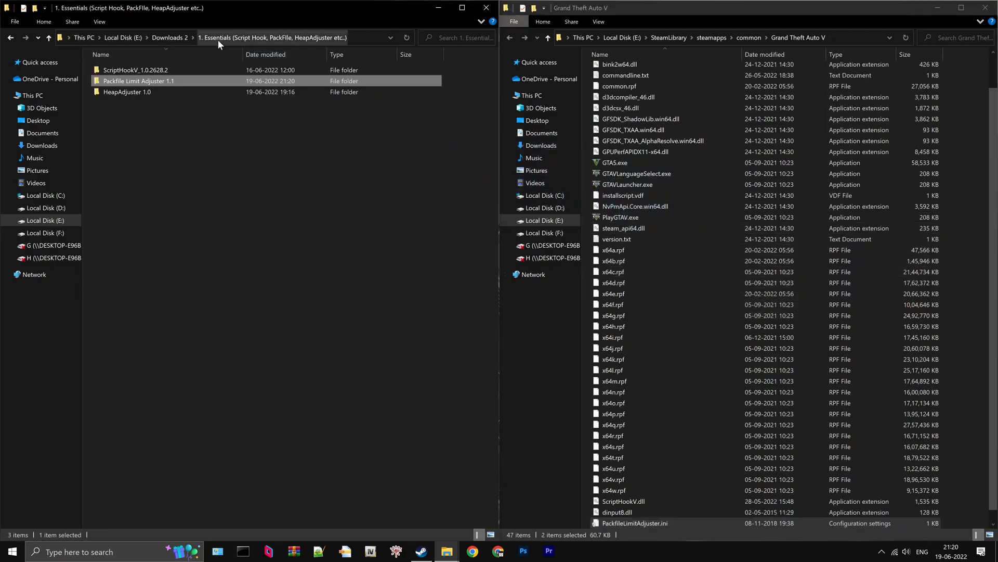
double_click(146, 91)
left_click(158, 71)
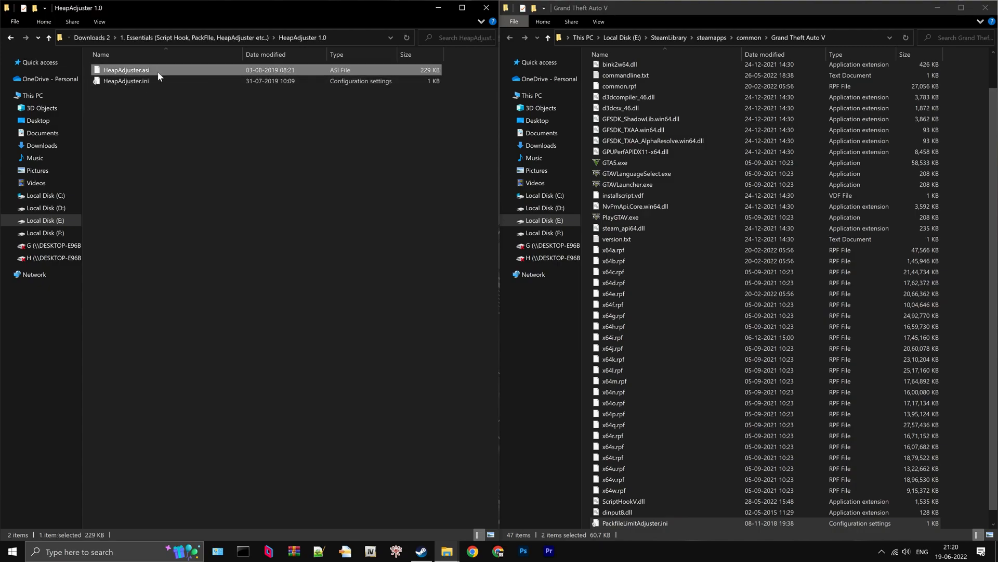
left_click(154, 82, "shift")
left_click_drag(153, 83, 690, 285)
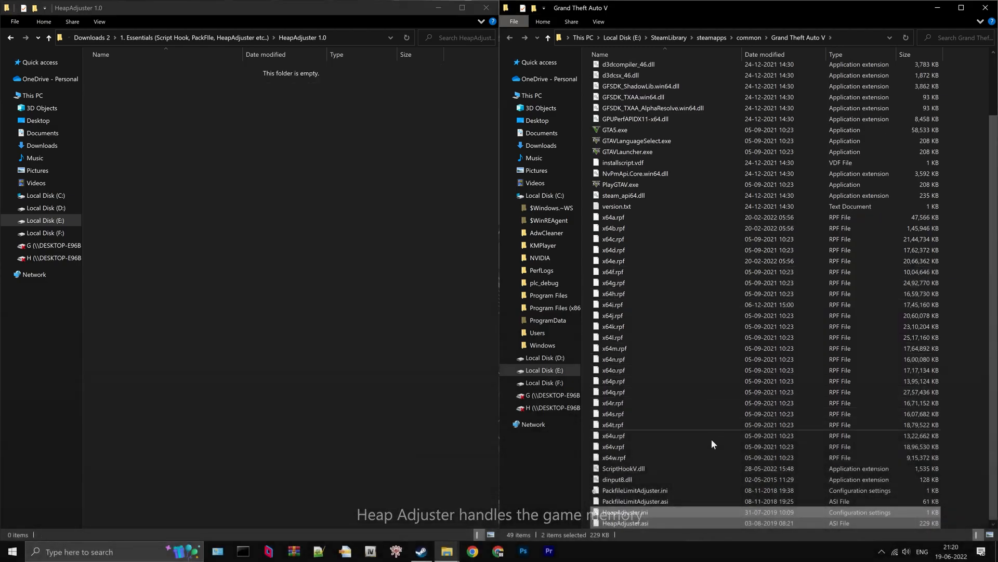
Open HeapAdjuster.ini from the Grand Theft Auto V folder for editing and clear its HEAP_SIZE value
left_click(660, 513)
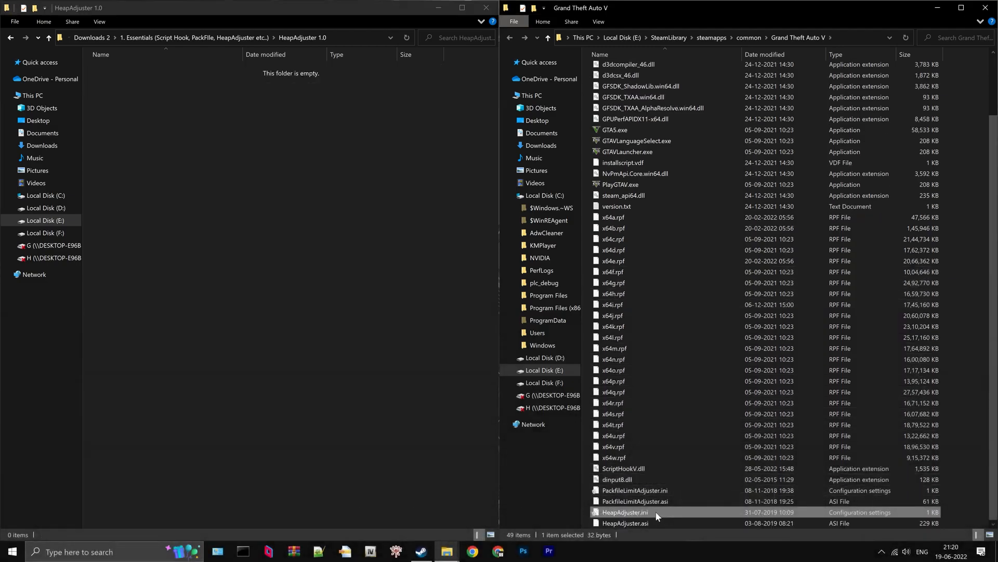
right_click(654, 512)
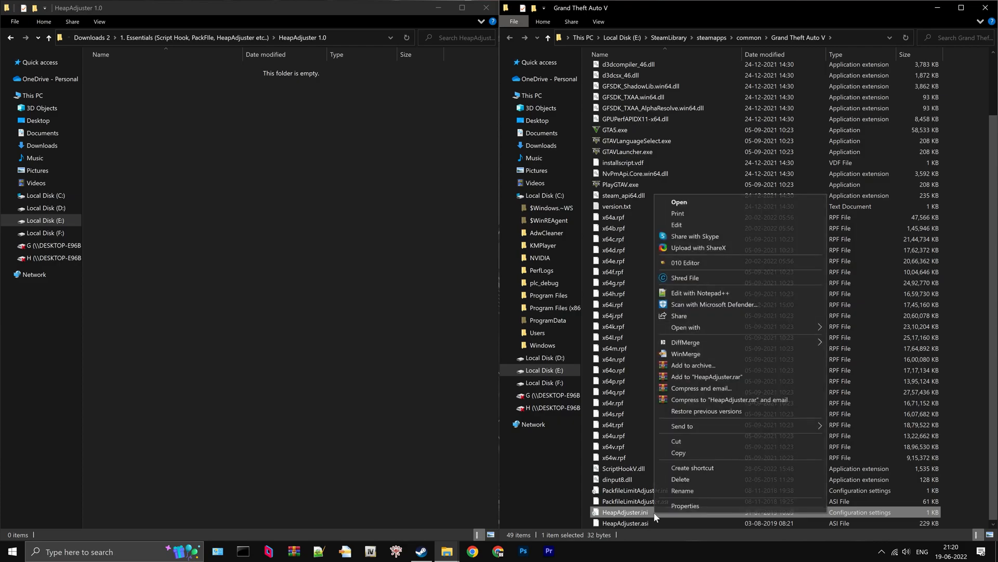
left_click(694, 223)
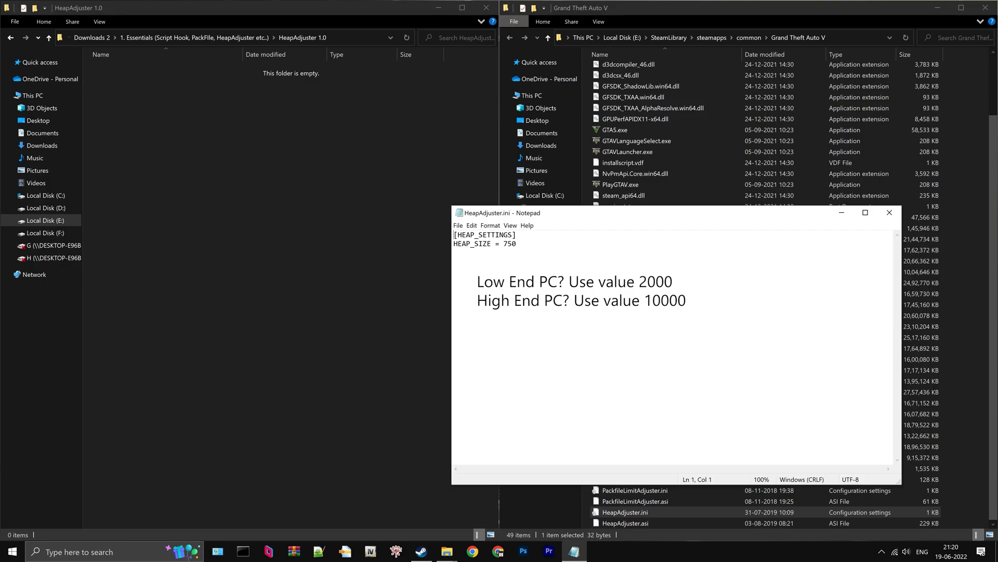
key("BackSpace")
key("BackSpace")
key("BackSpace")
type("2000")
key("BackSpace")
key("BackSpace")
key("BackSpace")
key("BackSpace")
Set HEAP_SIZE to 10000 in HeapAdjuster.ini, then save and close the file
type("10000")
left_click(458, 225)
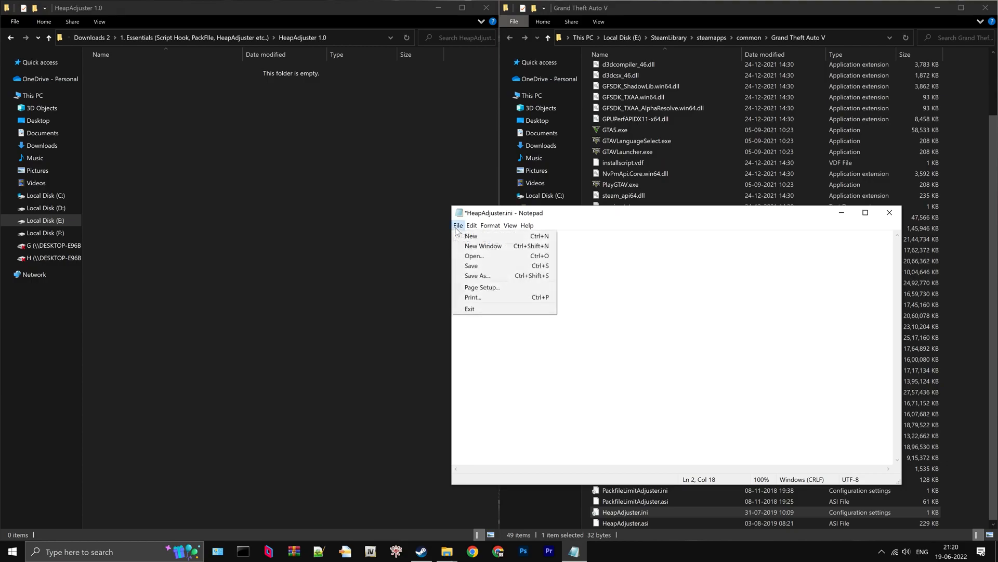
left_click(479, 265)
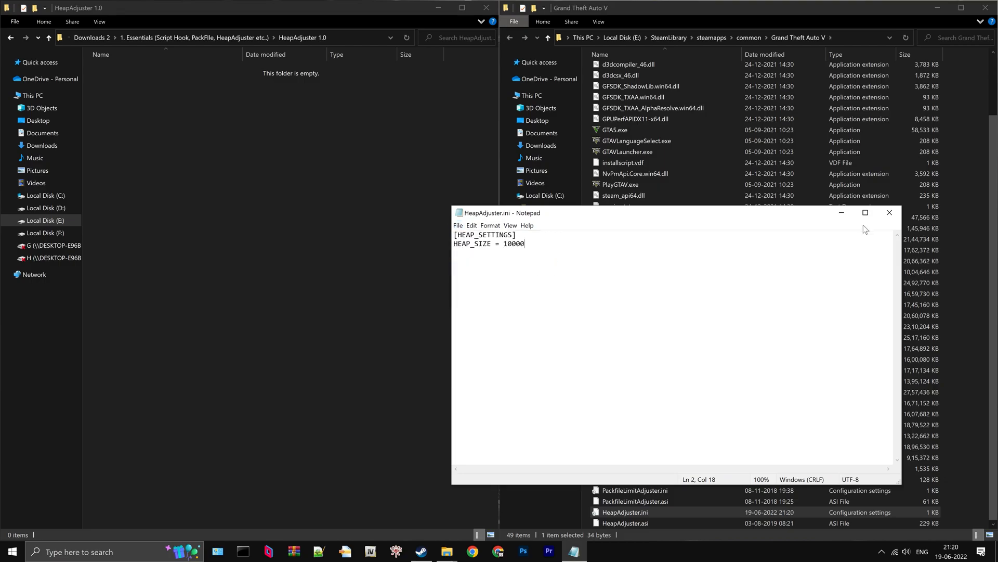
left_click(890, 212)
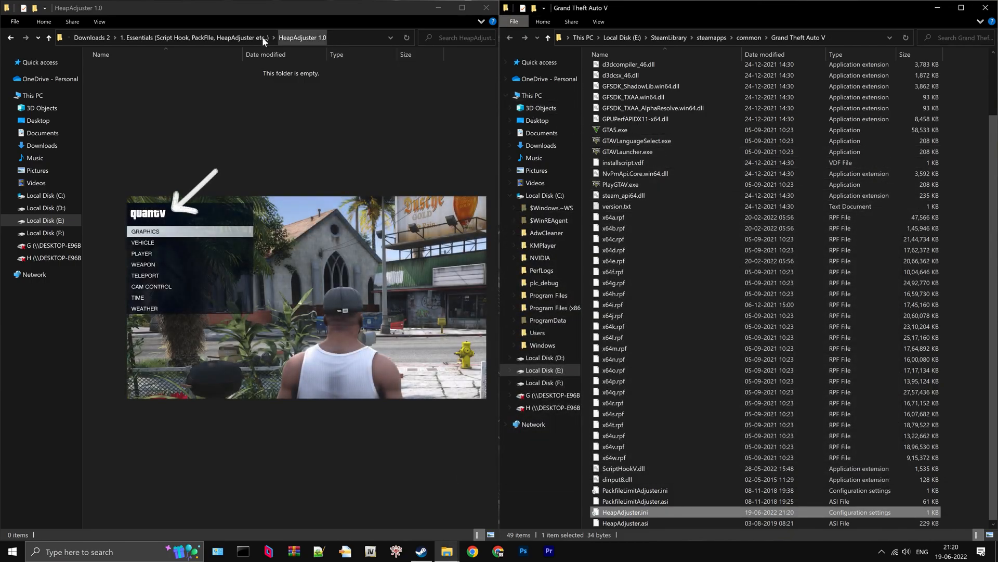
Go to the 2. NVE (May 31) folder in Downloads 2 and select NaturalVision Installer - PART ONE.oiv
left_click(219, 36)
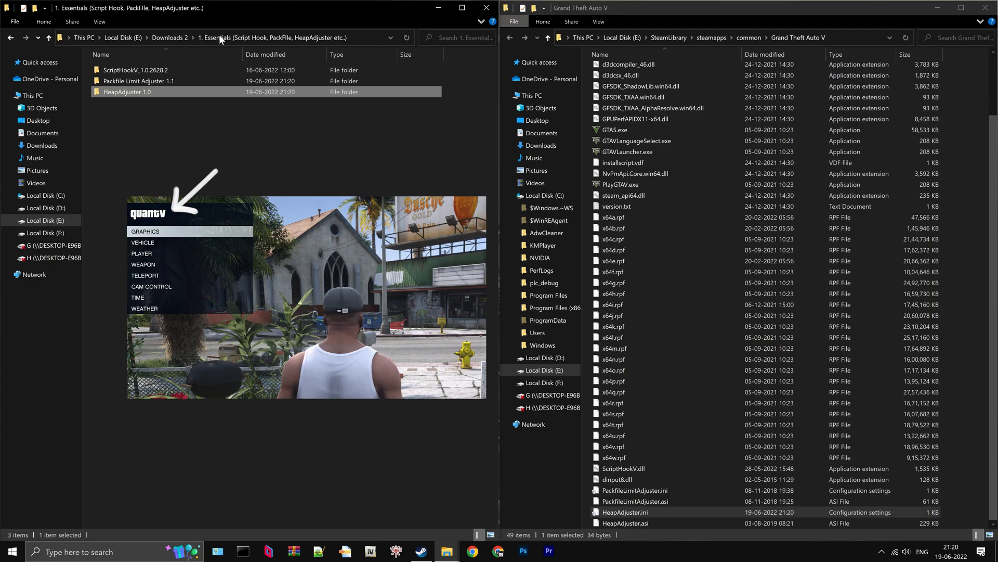
left_click(174, 37)
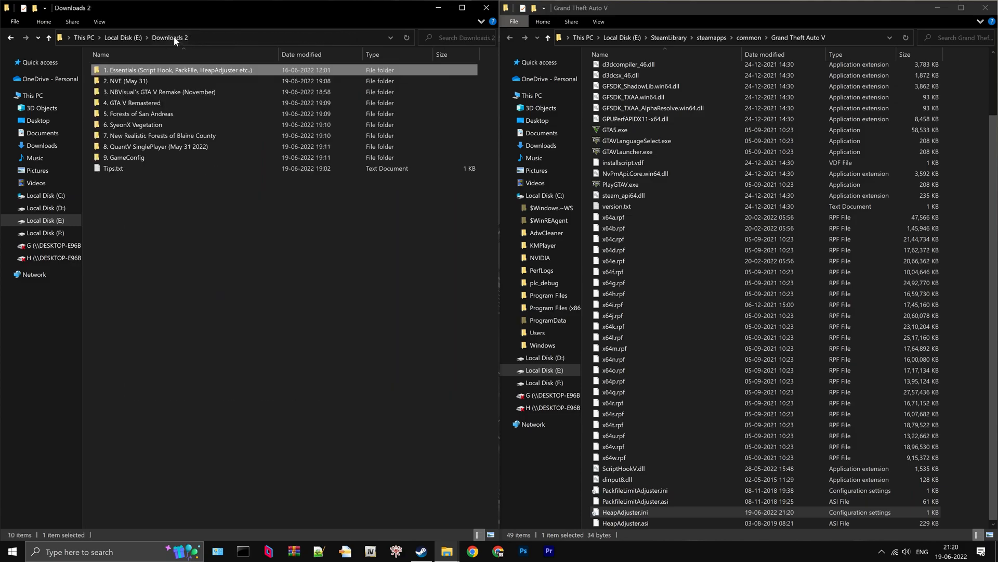
double_click(152, 81)
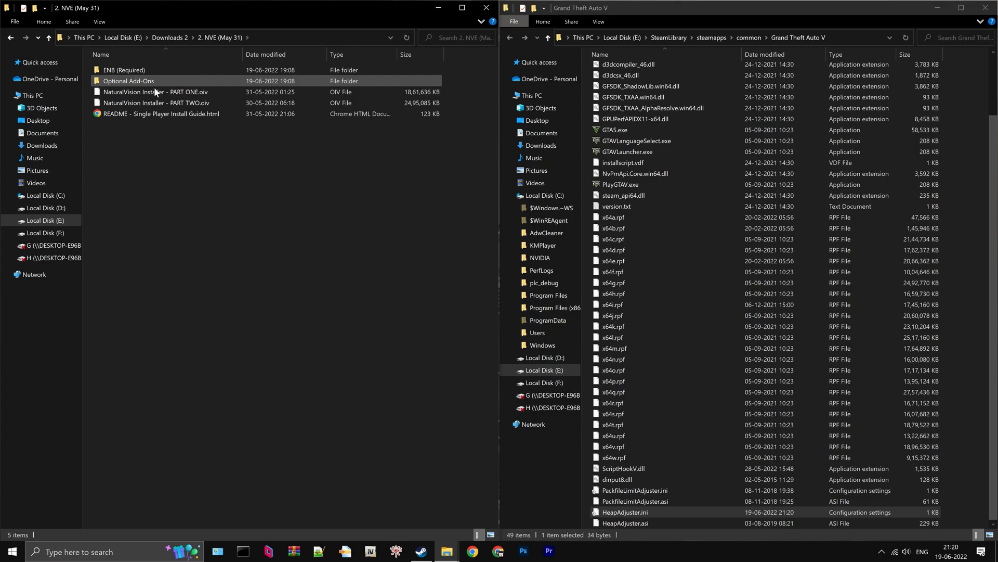
left_click(155, 91)
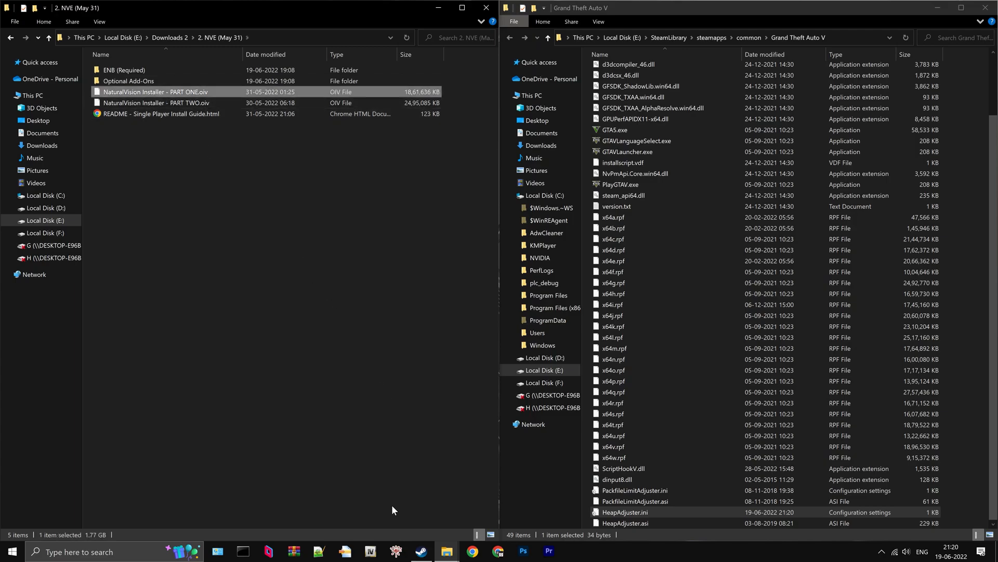
Switch to OpenIV, enable edit mode for GTA V and install the OpenIV.ASI plugin with the ASI Manager
left_click(371, 551)
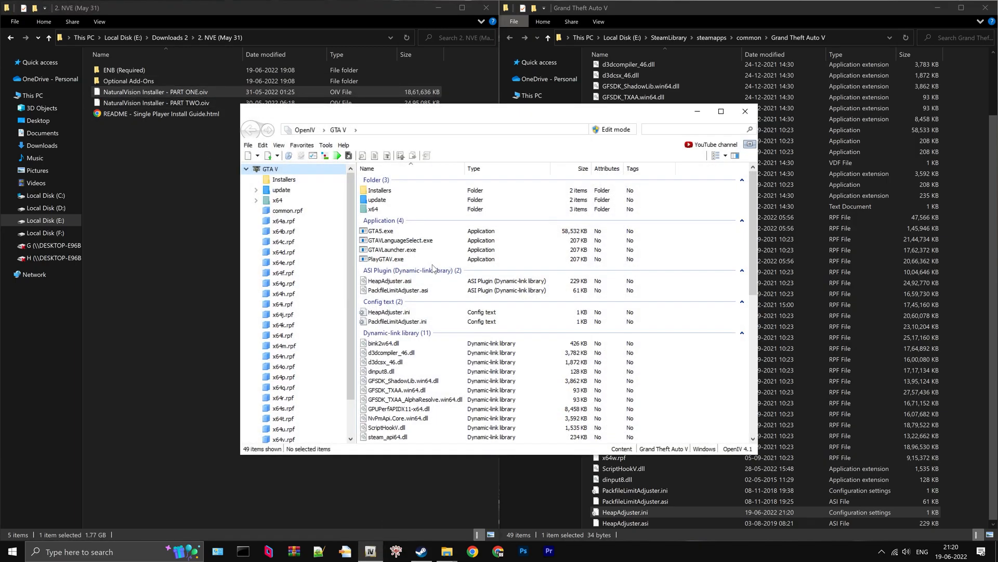
left_click(630, 130)
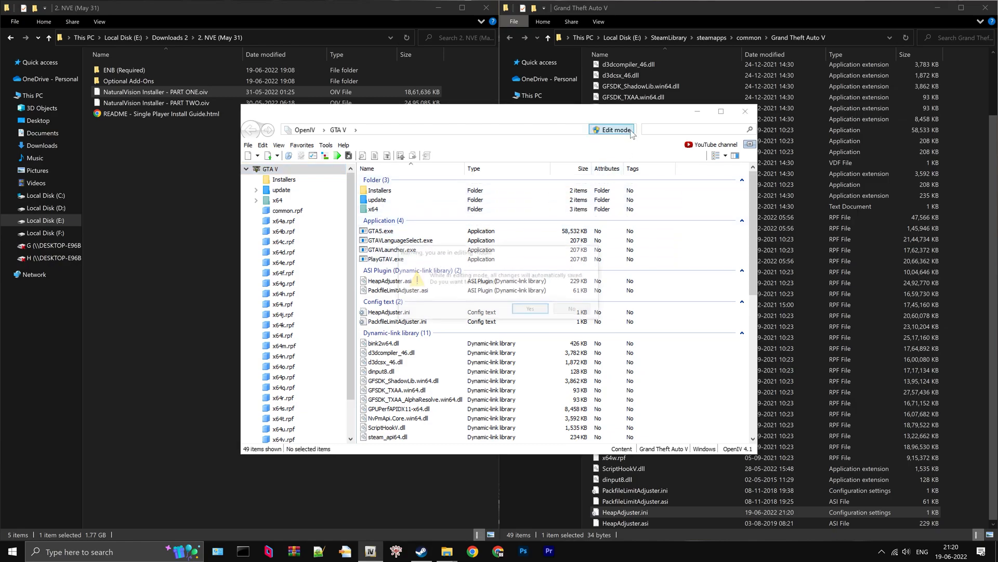
left_click(528, 311)
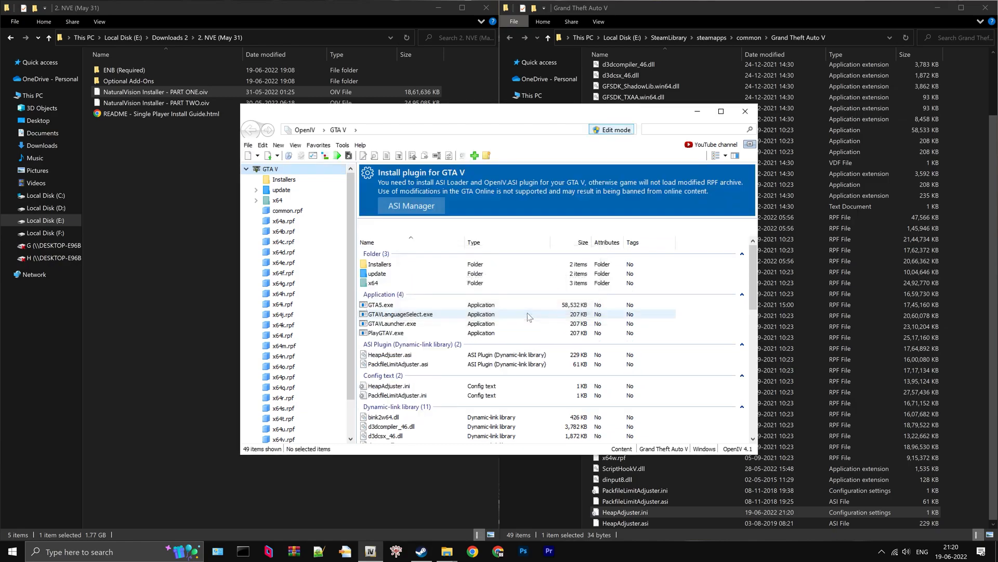
left_click(416, 208)
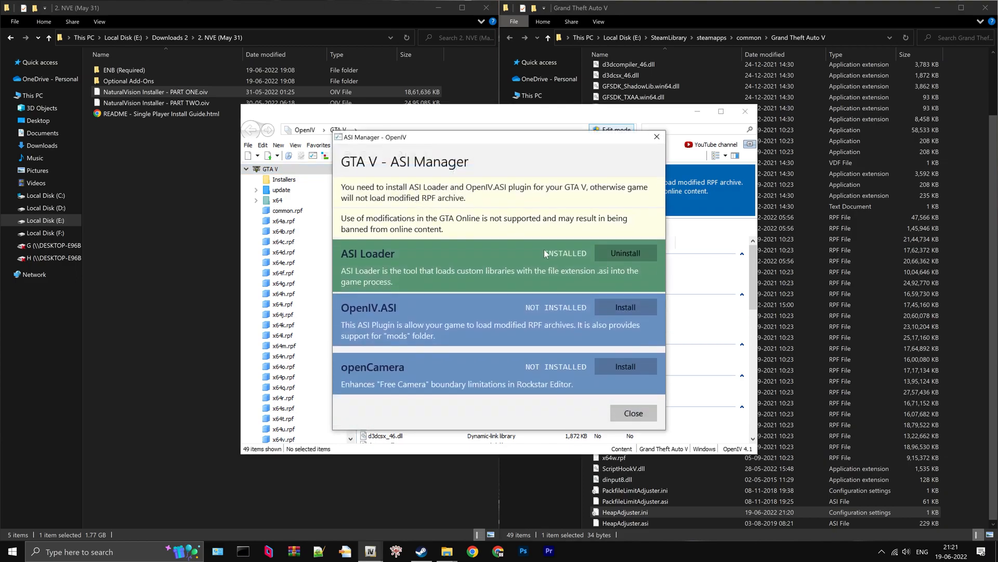
left_click(641, 307)
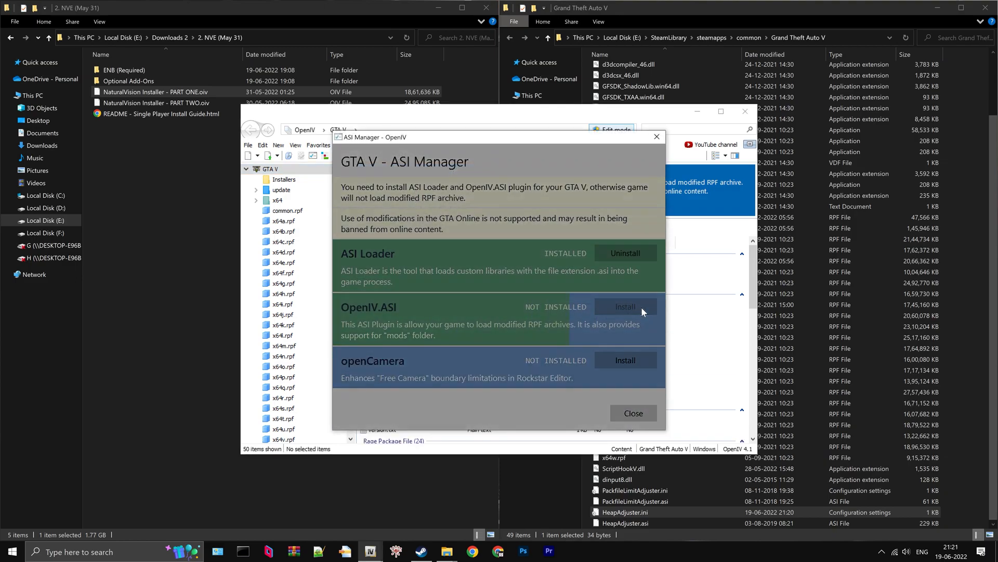
left_click(589, 336)
left_click(634, 413)
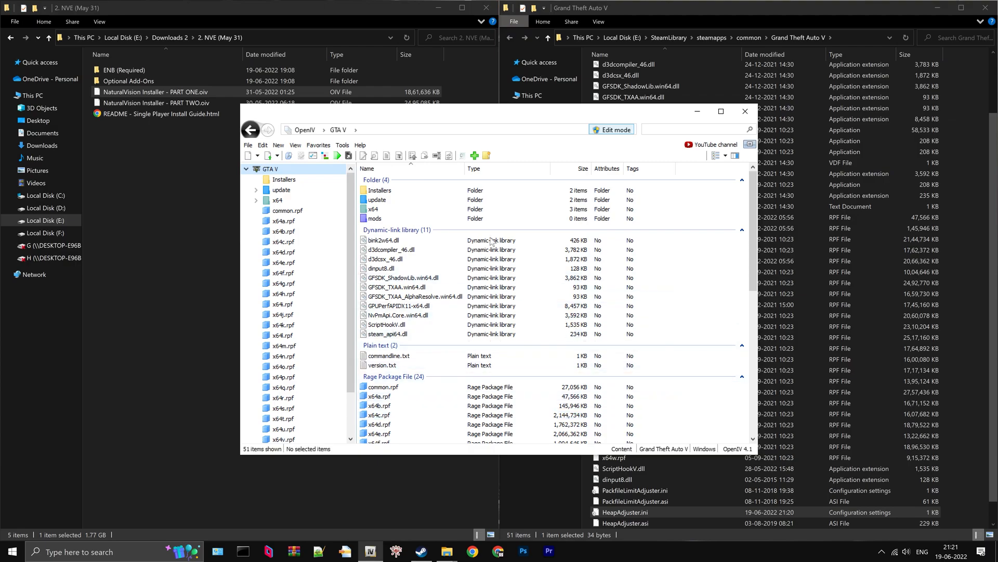
Install the NaturalVision Installer - PART ONE.oiv package into the "mods" folder and close the package installer
left_click_drag(156, 92, 467, 230)
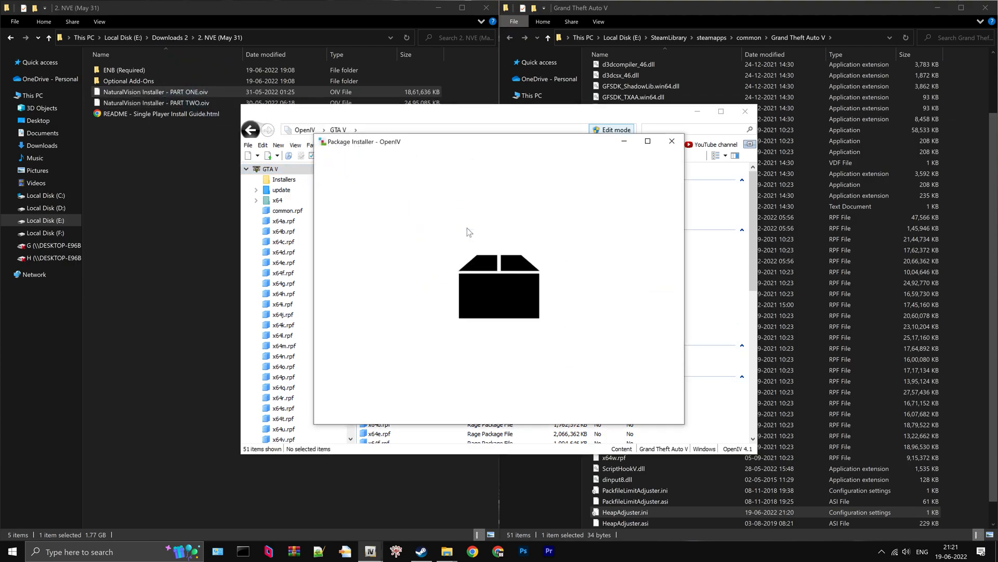
left_click(656, 220)
left_click(518, 269)
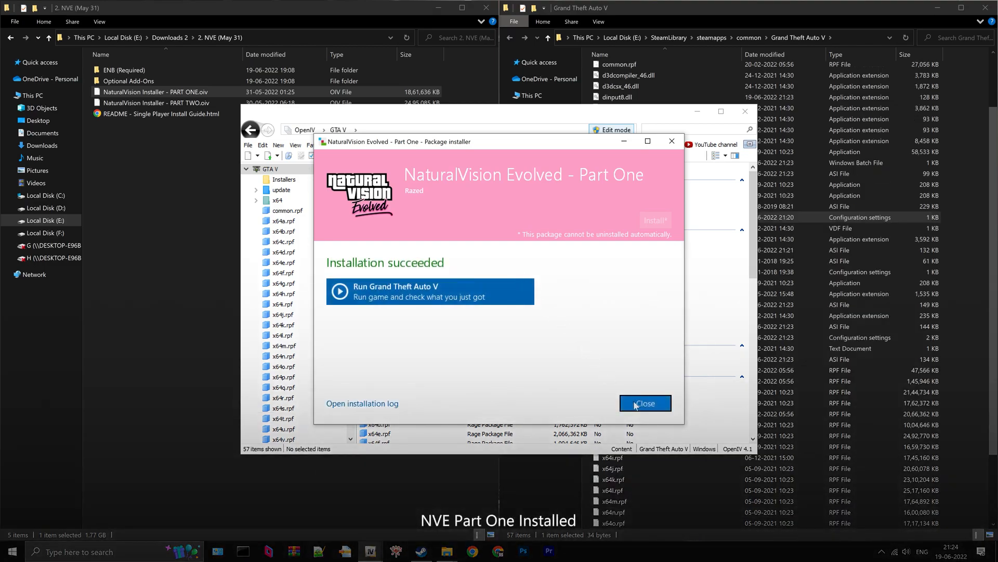
left_click(635, 405)
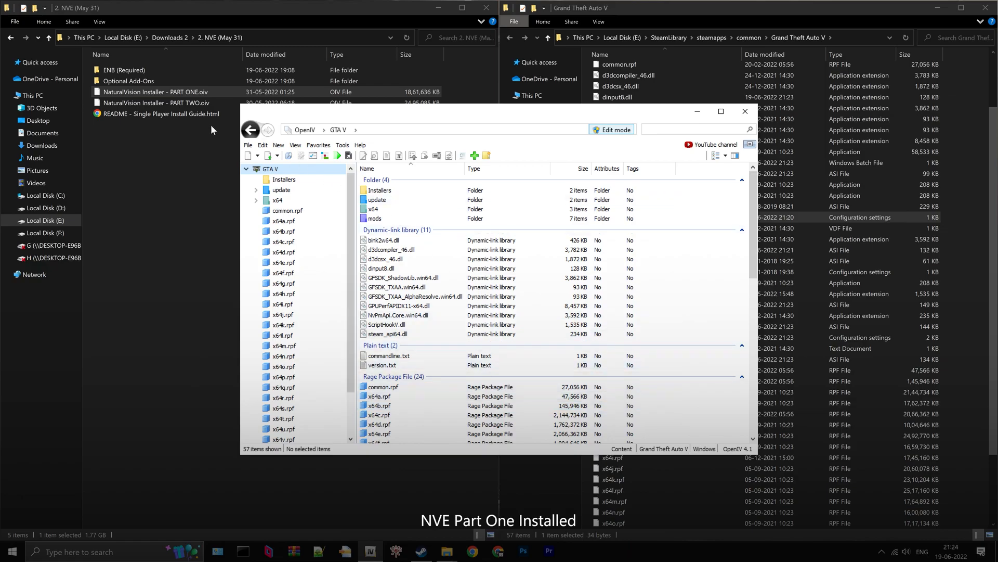
Install the NaturalVision Installer - PART TWO.oiv package into the "mods" folder and close the package installer
left_click_drag(174, 105, 468, 243)
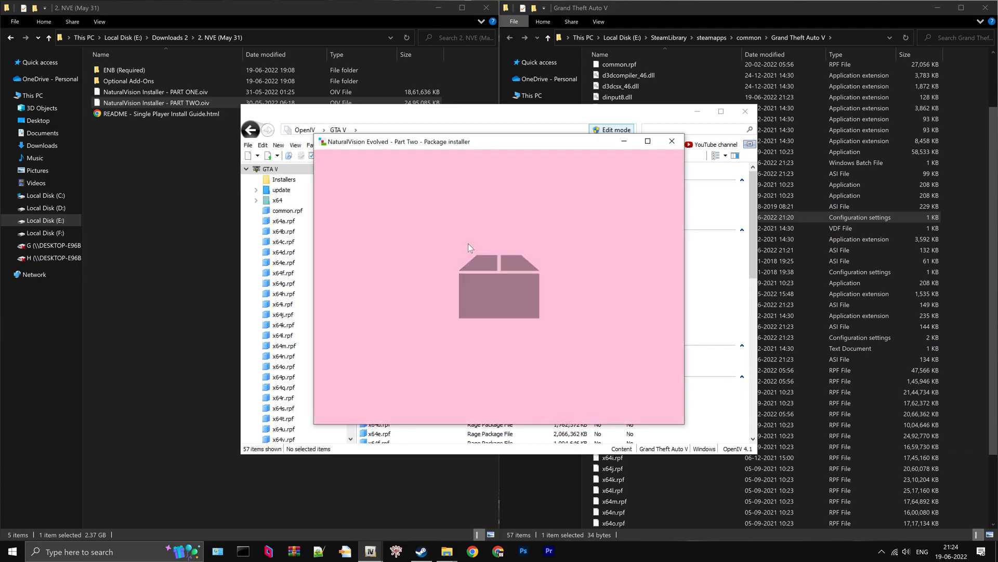
left_click(656, 220)
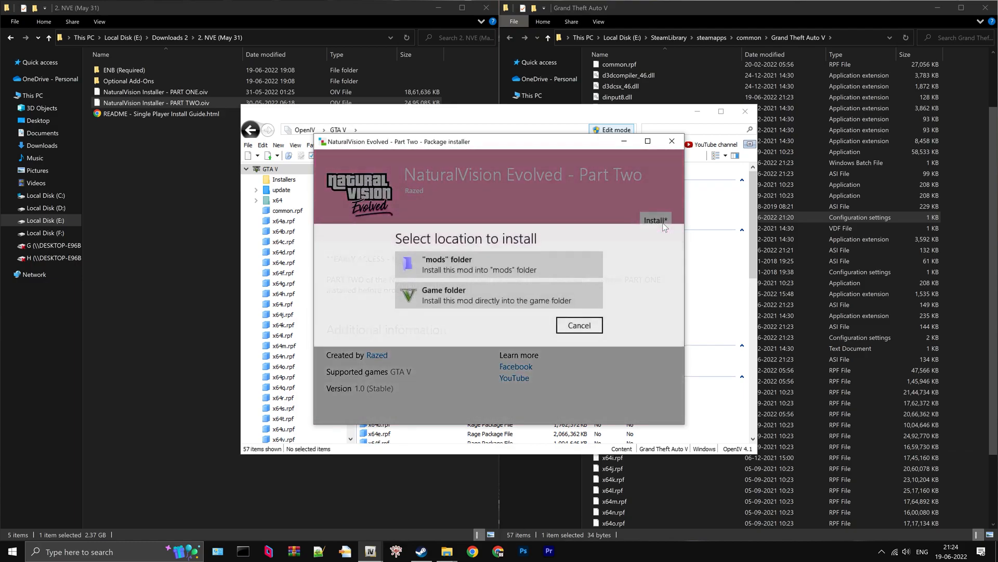
left_click(503, 263)
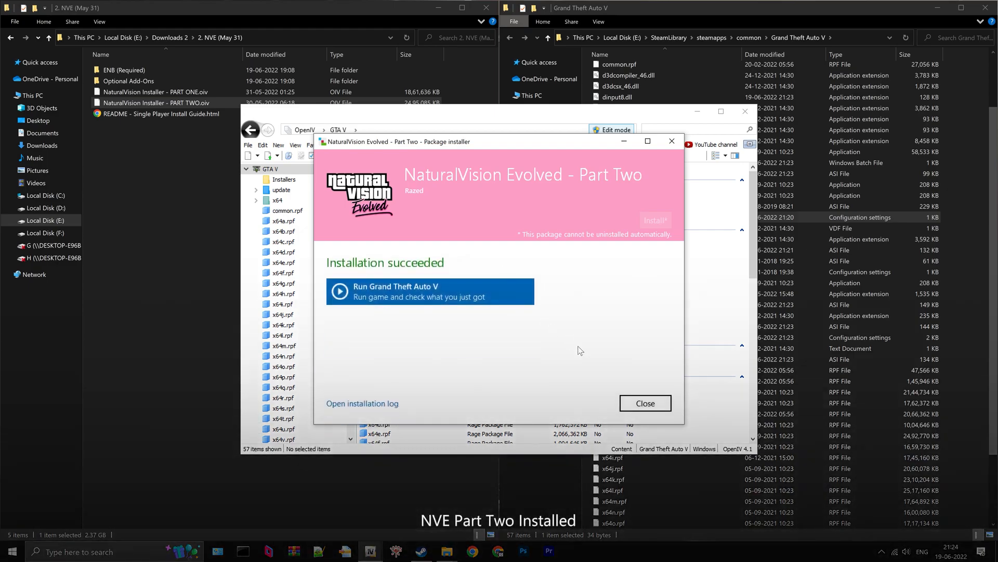
left_click(631, 403)
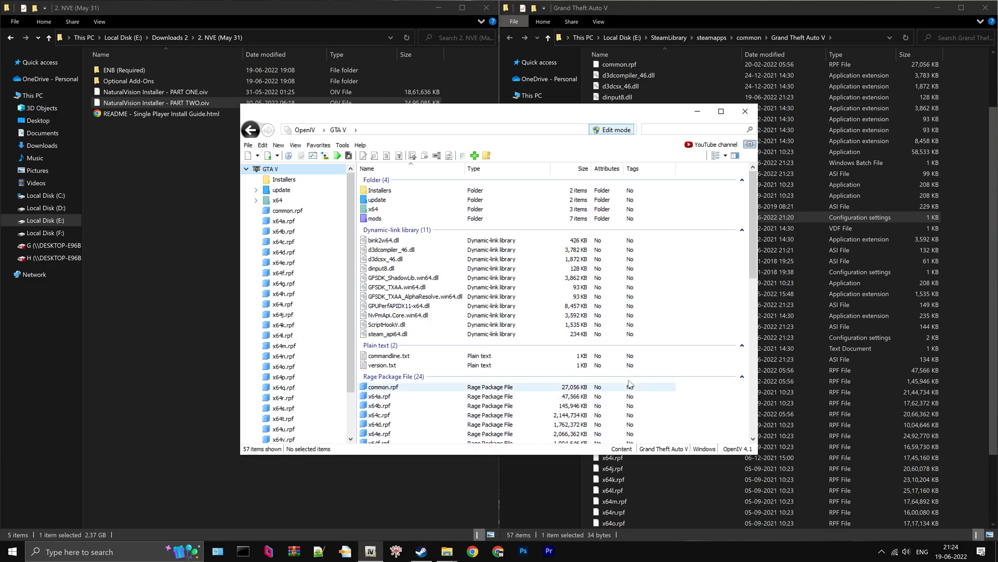
Minimize OpenIV and go to the 4. Parallax Roads and Pavement Overhaul folder inside Optional Add-Ons
left_click(698, 111)
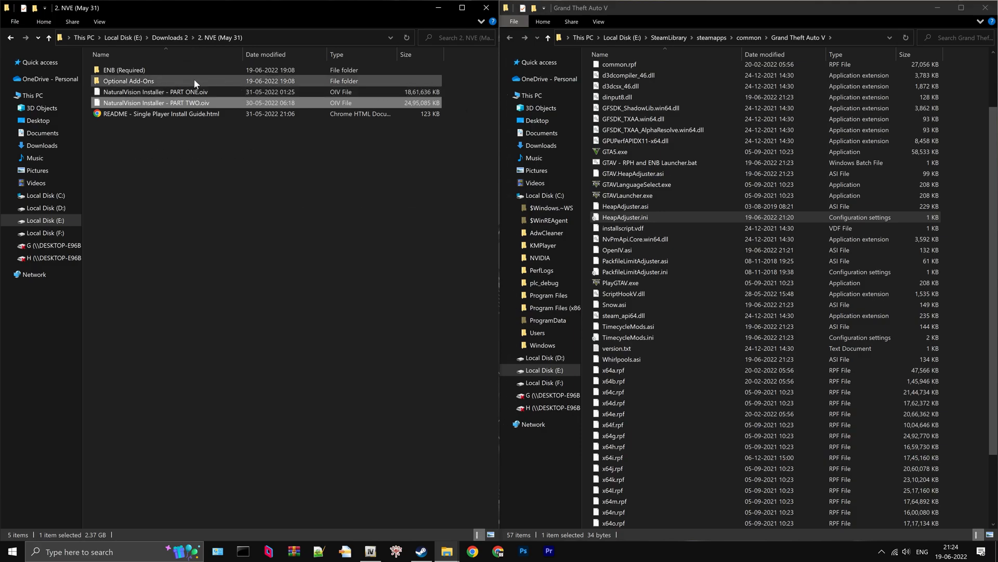
left_click(159, 80)
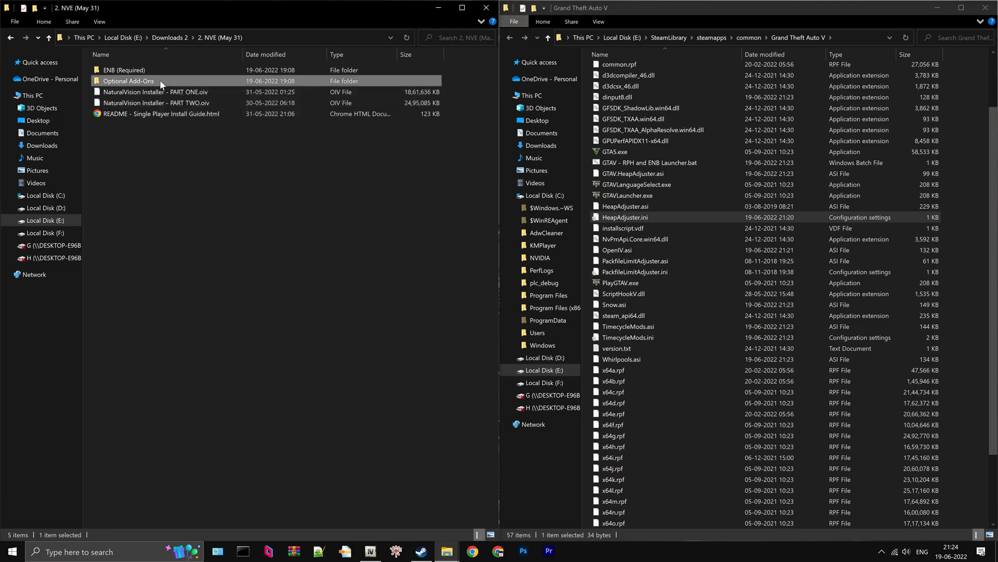
double_click(160, 80)
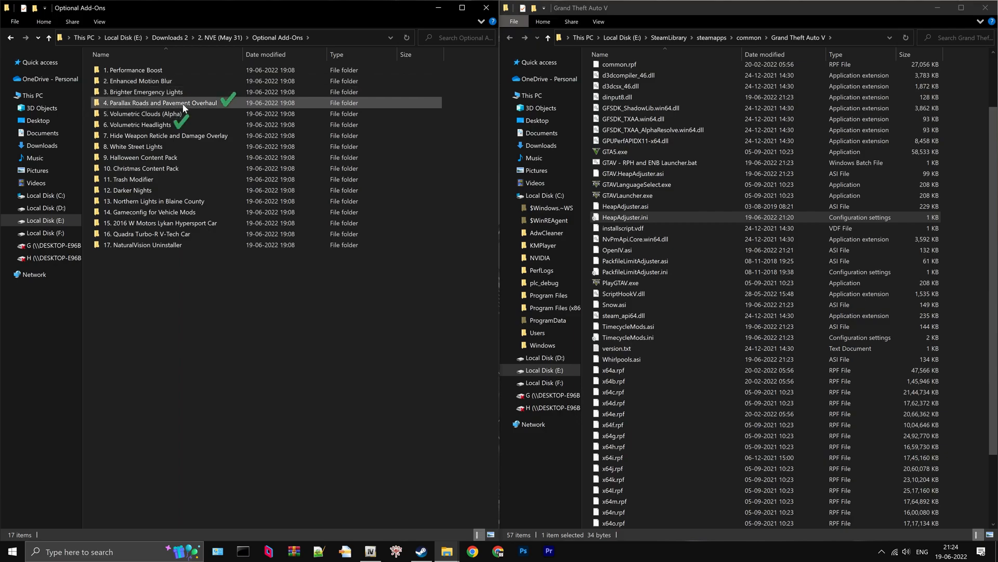
left_click(218, 103)
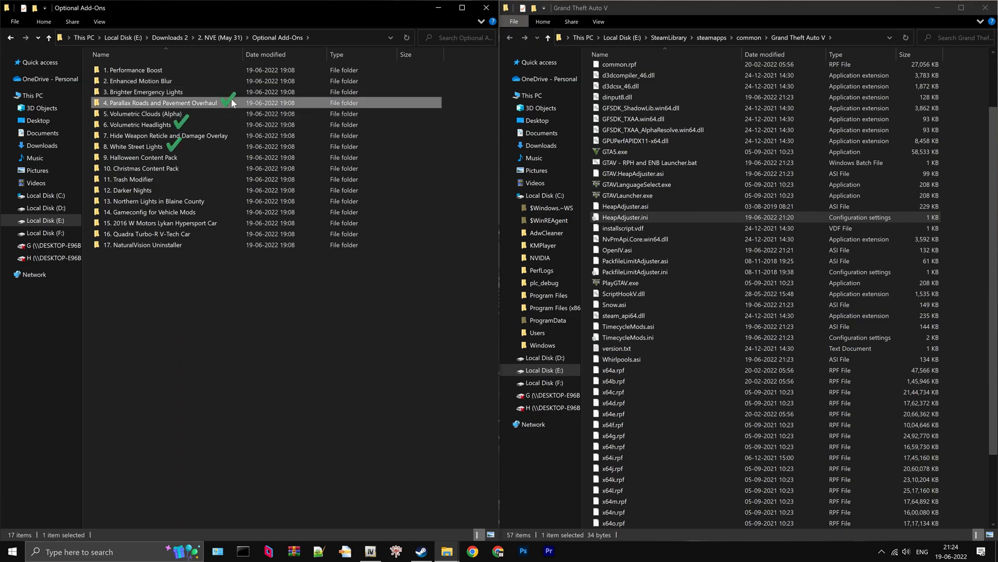
double_click(219, 102)
Switch to OpenIV, install the Parallax Roads and Pavement Overhaul package into the "mods" folder and close the package installer
left_click(369, 552)
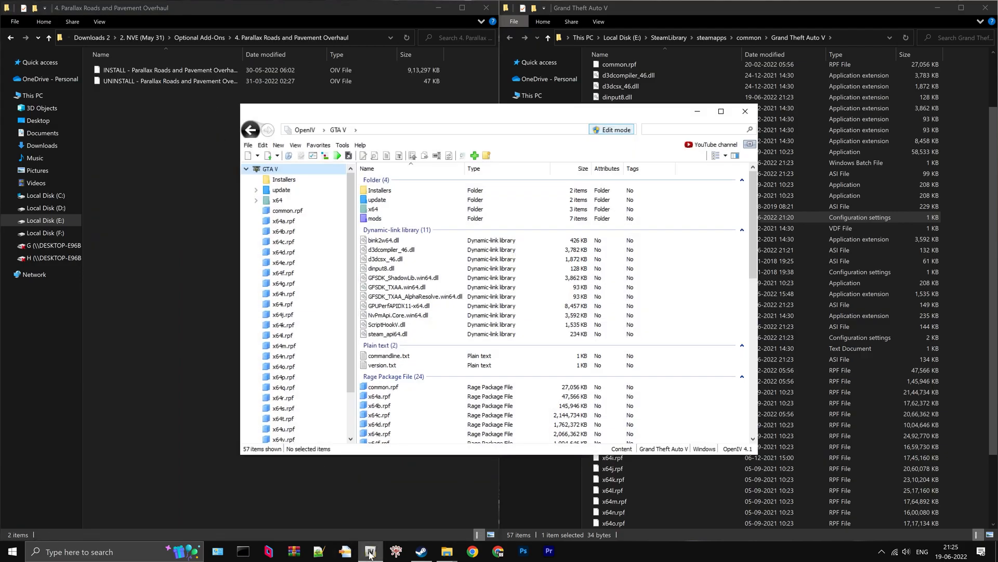
left_click_drag(172, 69, 316, 127)
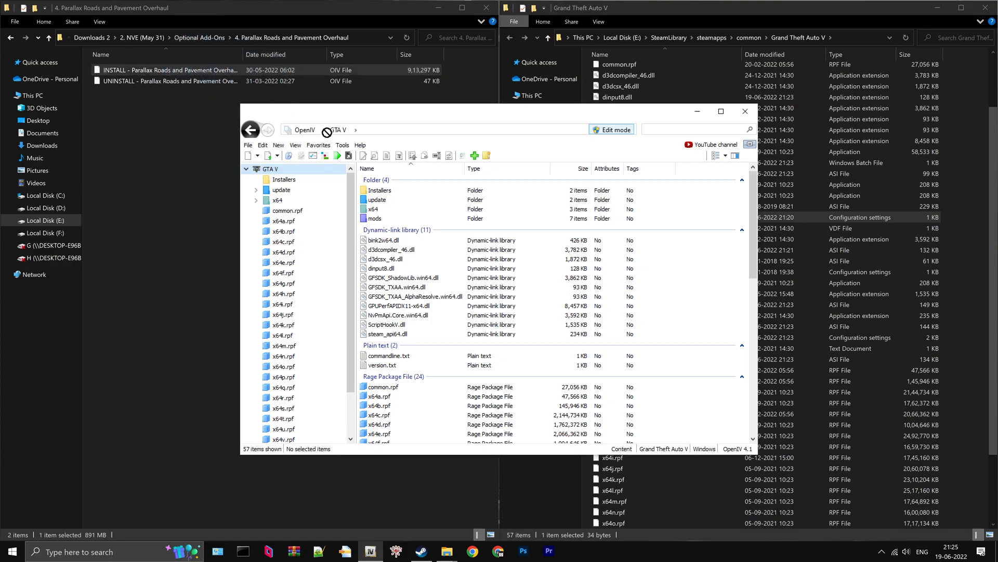
left_click_drag(498, 254, 507, 255)
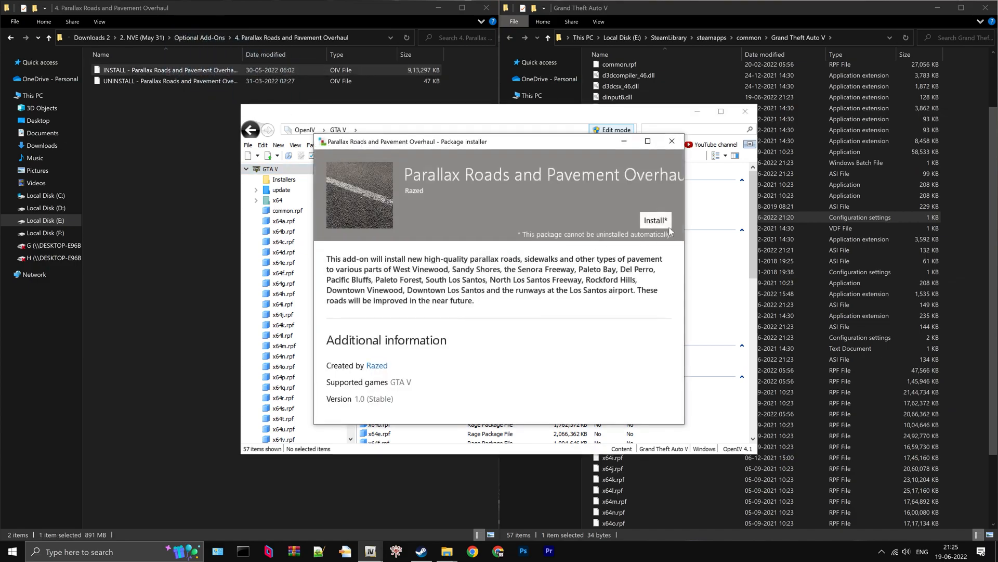
left_click(666, 221)
left_click(511, 266)
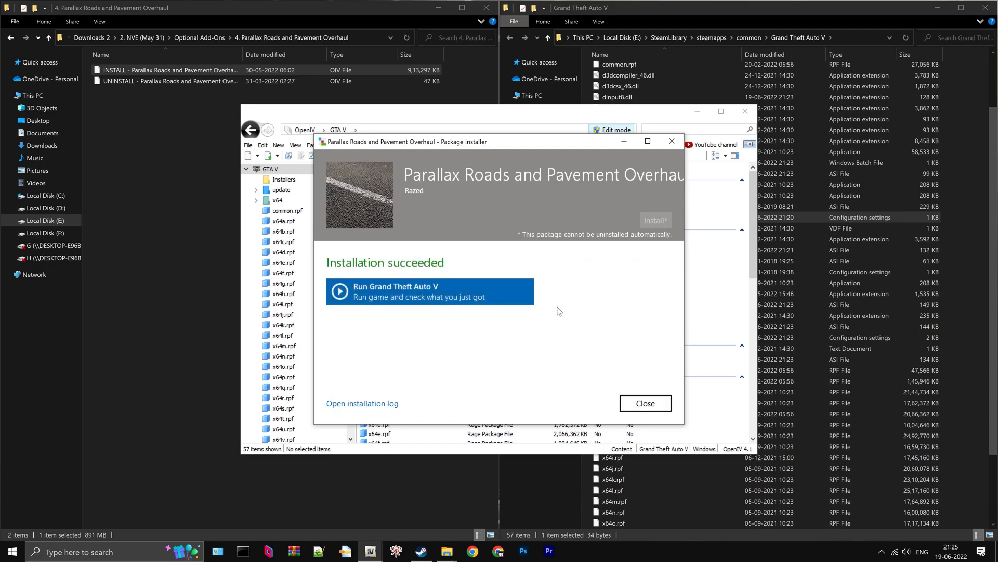
left_click(640, 402)
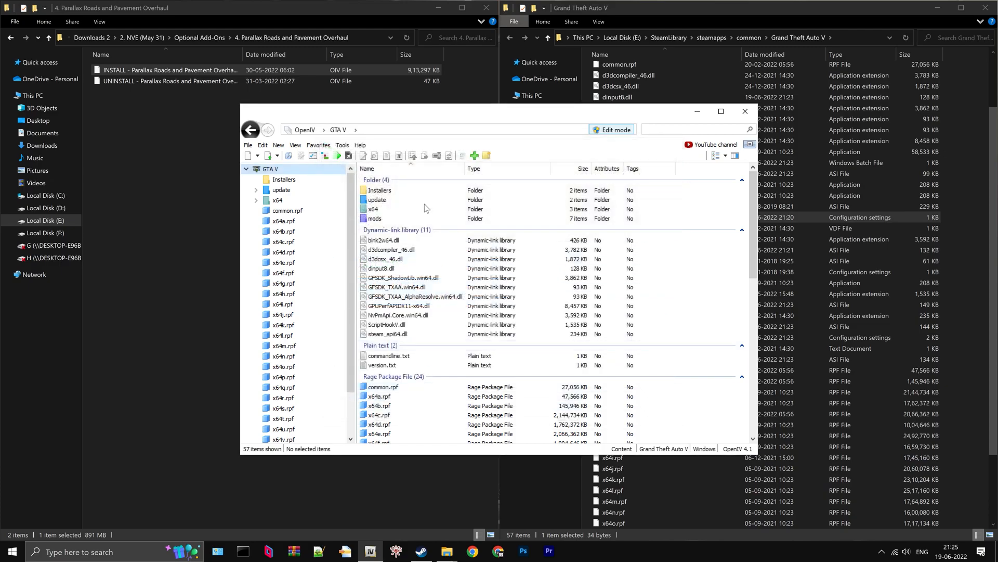
Install INSTALL - Volumetric Headlights.oiv from the 6. Volumetric Headlights add-on folder into the game folder and close the package installer
left_click(200, 38)
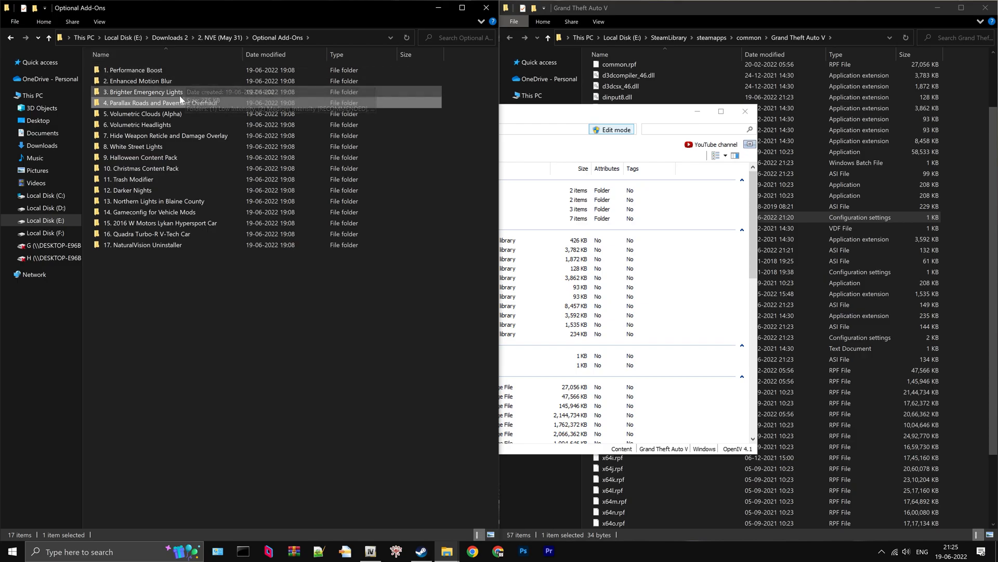
left_click(177, 126)
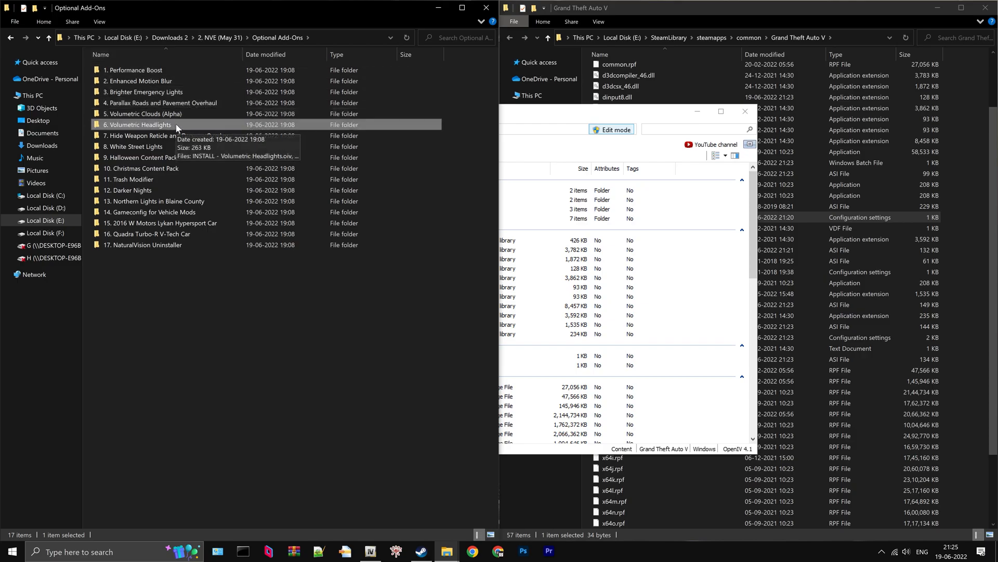
double_click(176, 125)
left_click(178, 71)
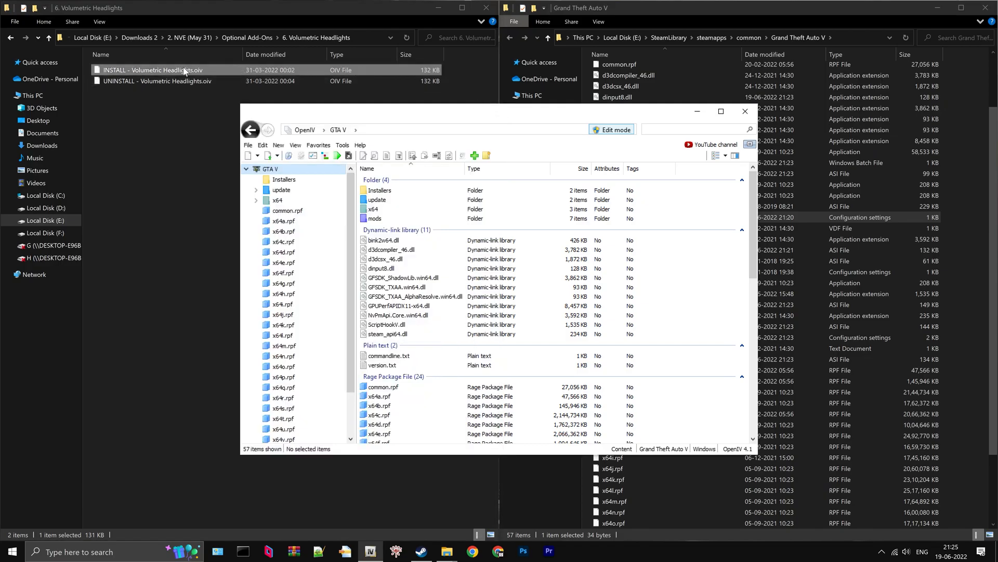
left_click_drag(184, 71, 359, 156)
left_click_drag(456, 221, 457, 222)
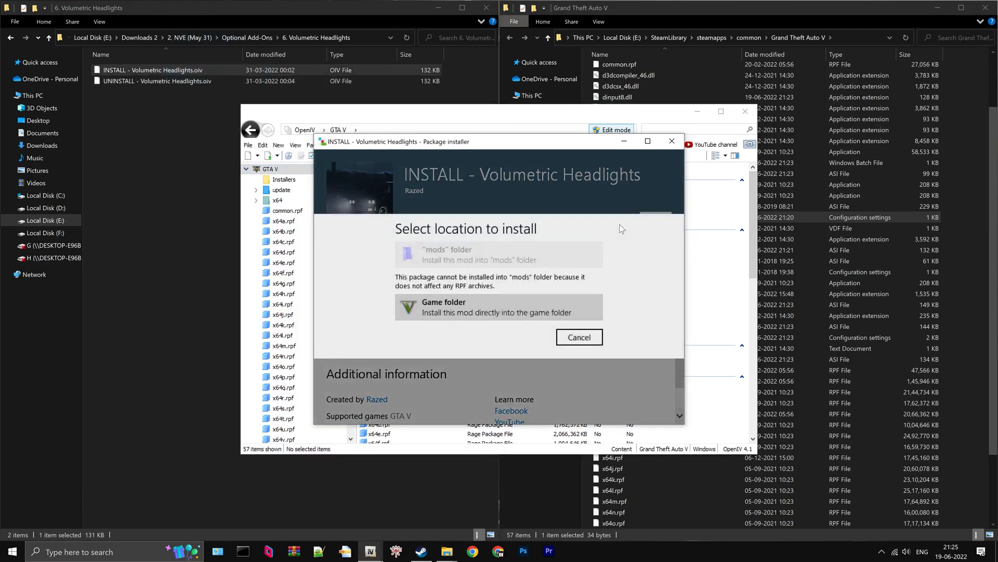
left_click(485, 310)
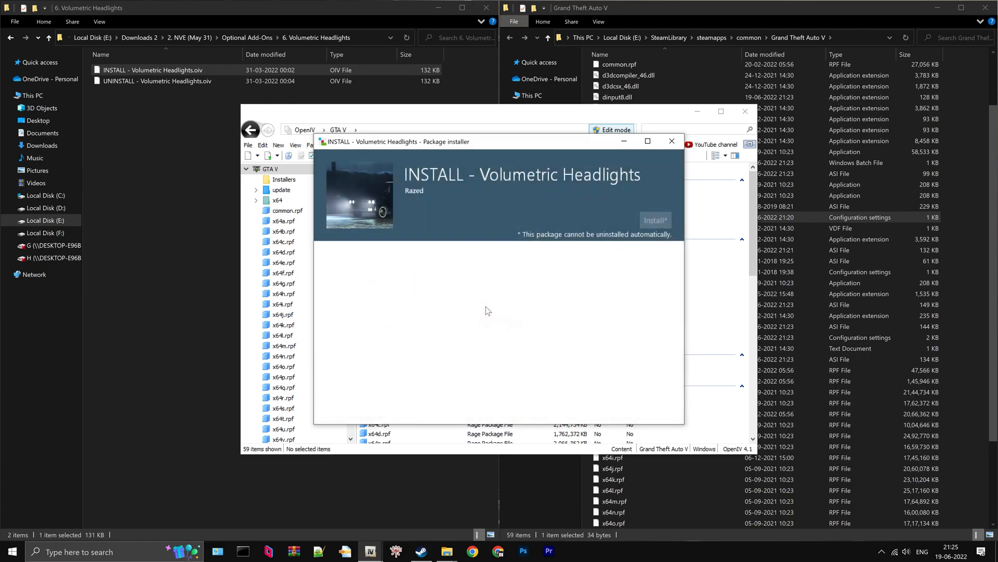
left_click(646, 399)
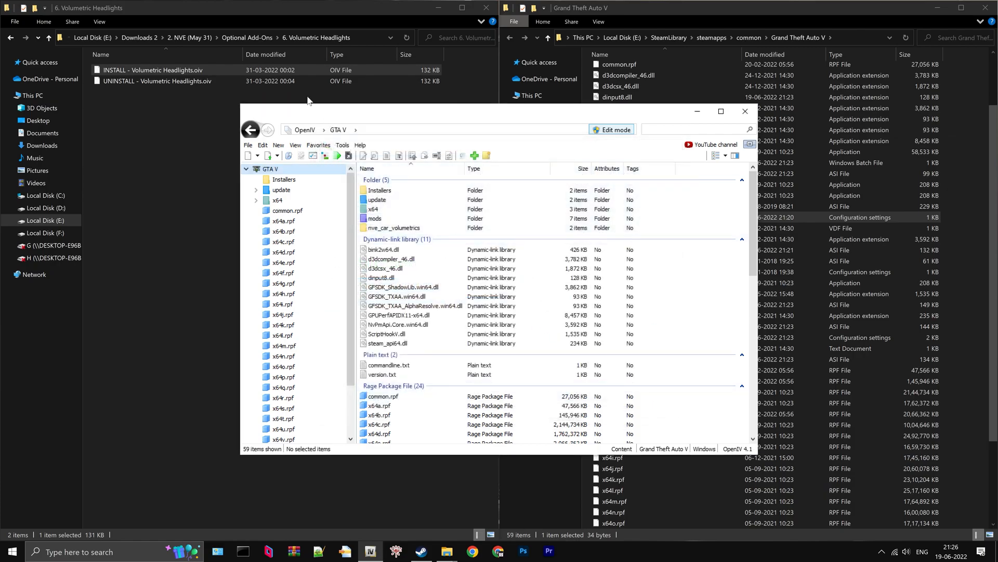
Install INSTALL - White Street Lights.oiv from the 8. White Street Lights add-on folder into the "mods" folder and close the package installer
left_click(243, 37)
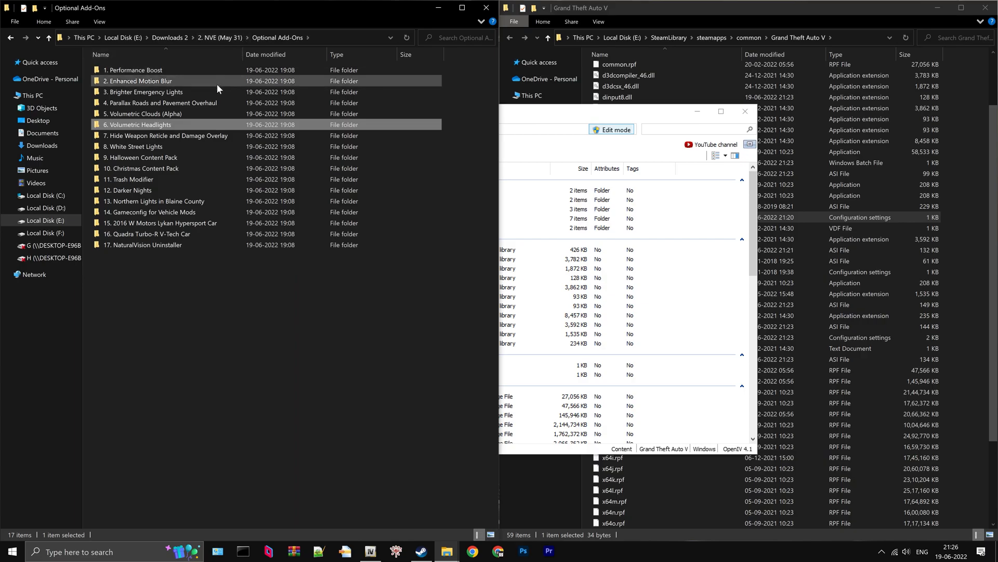
left_click(182, 145)
double_click(167, 145)
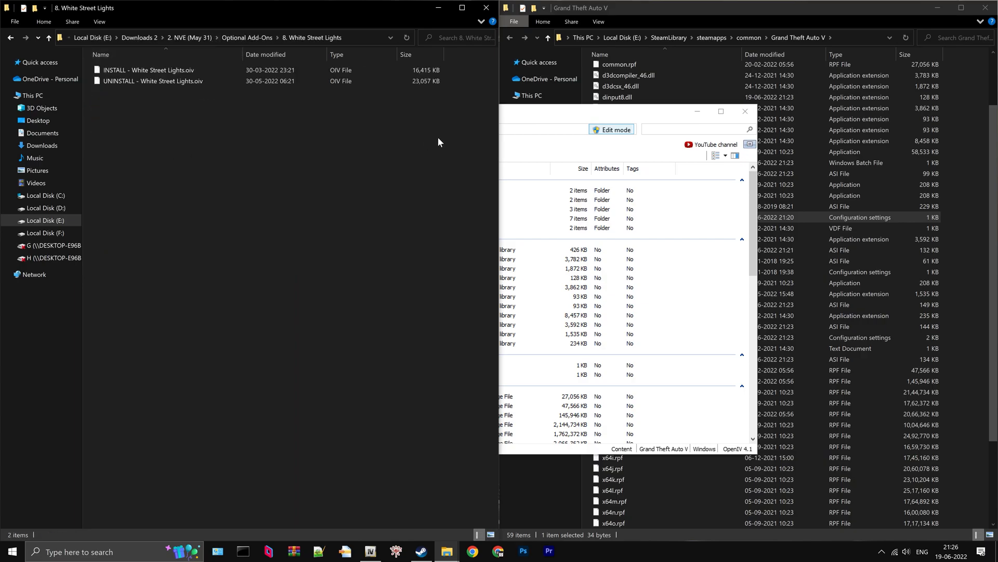
left_click_drag(156, 70, 442, 209)
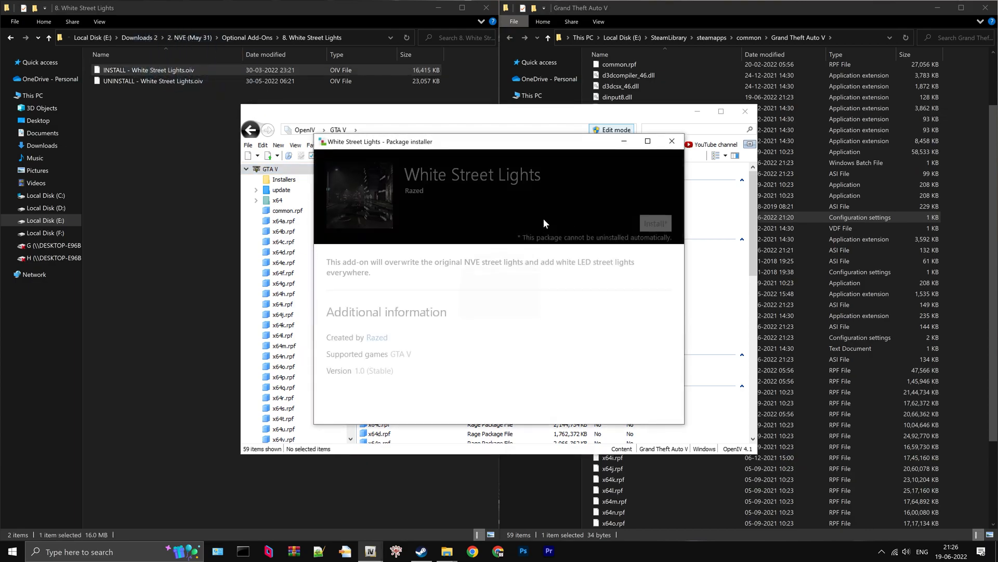
left_click(655, 220)
left_click(498, 263)
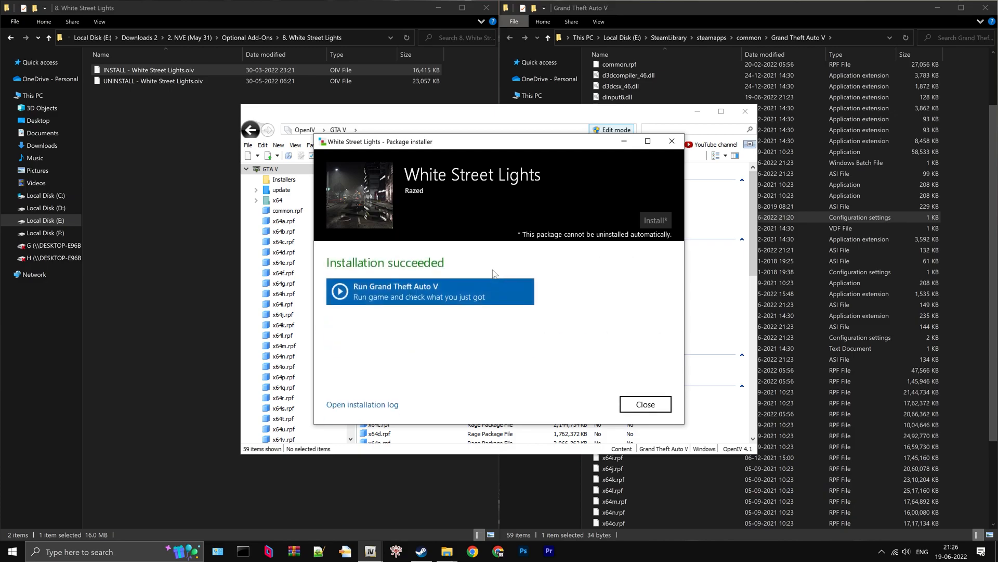
left_click(639, 404)
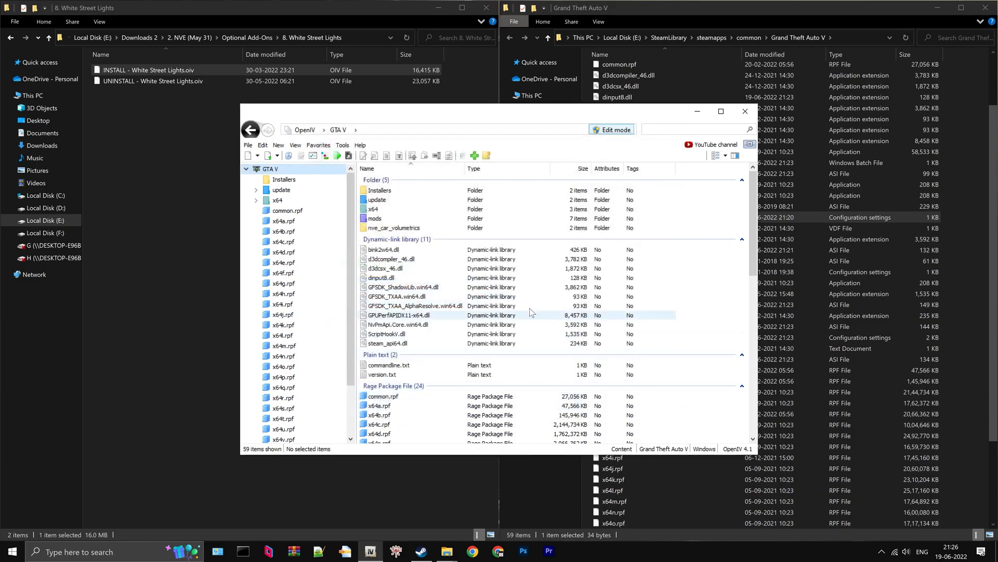
Return to Downloads 2 and open the 3. NBVisual's GTA V Remake (November) folder
left_click(253, 39)
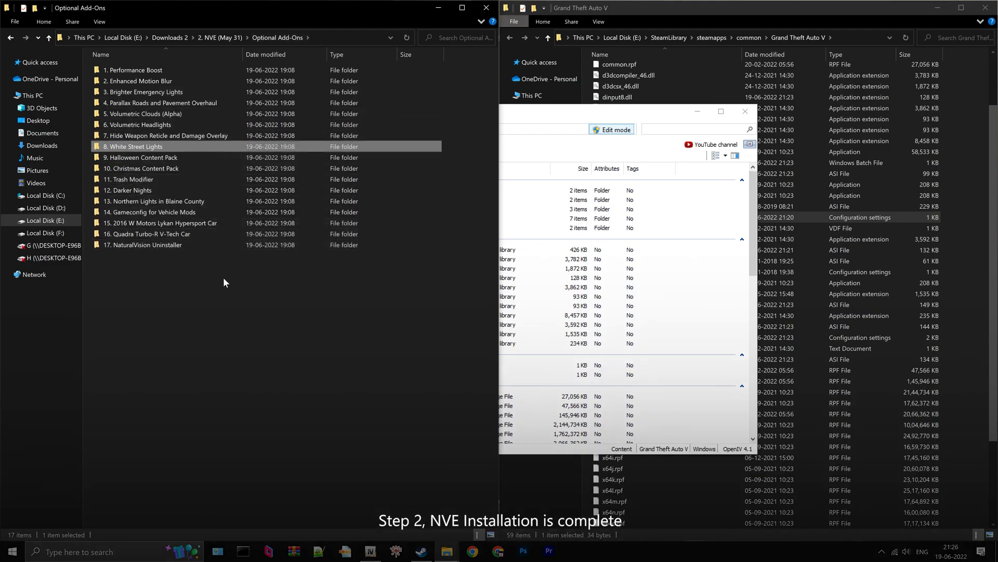
left_click(215, 40)
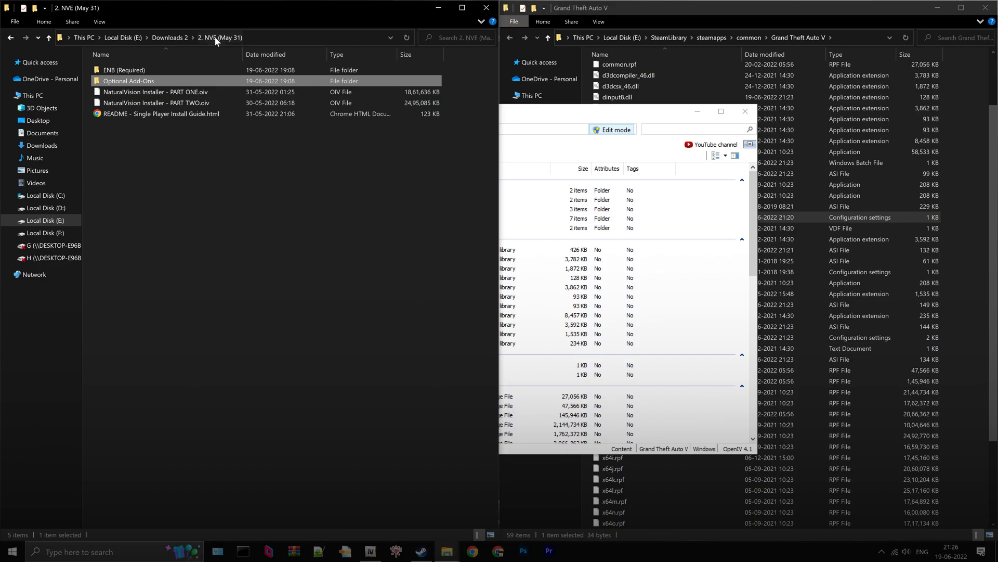
left_click(171, 36)
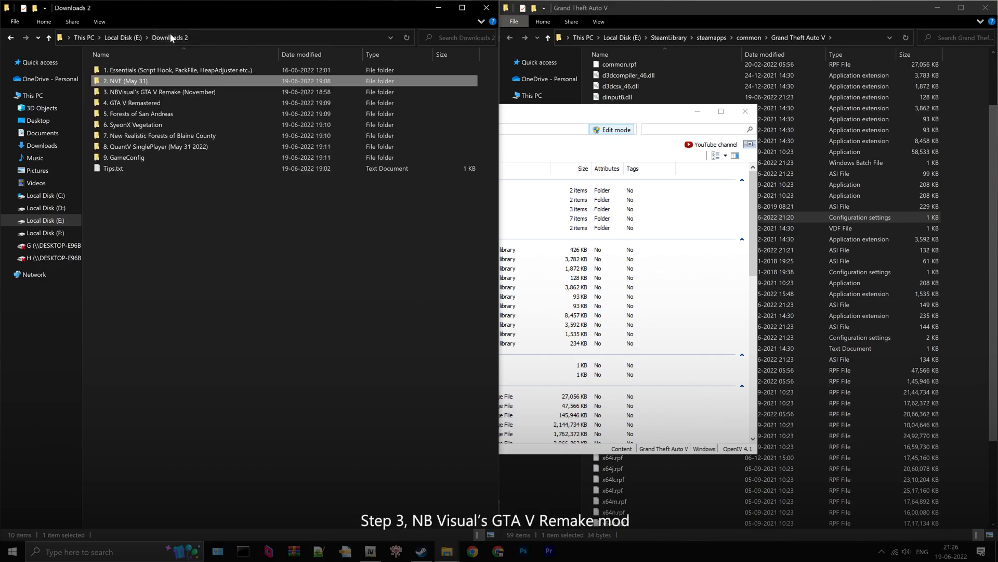
left_click(165, 95)
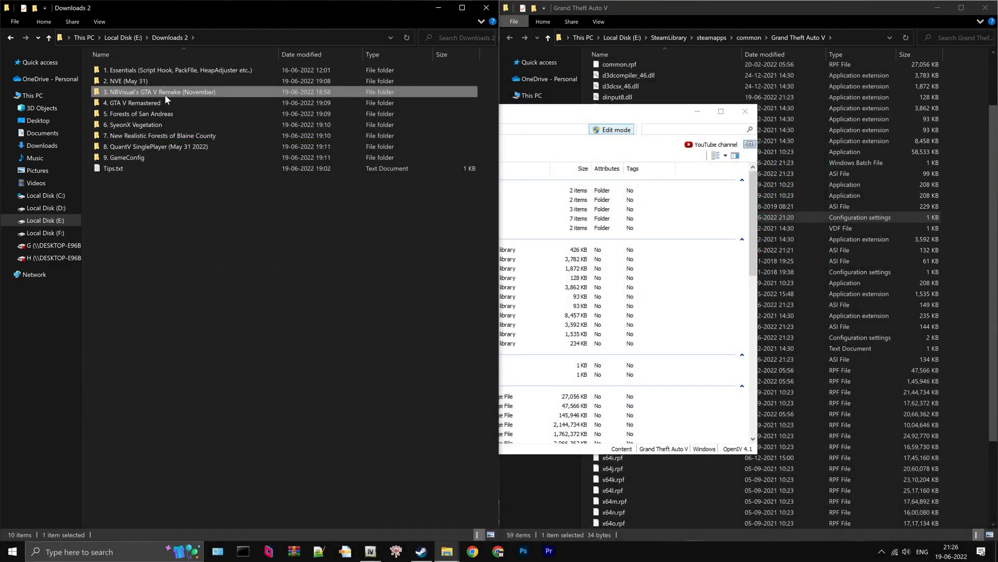
double_click(164, 95)
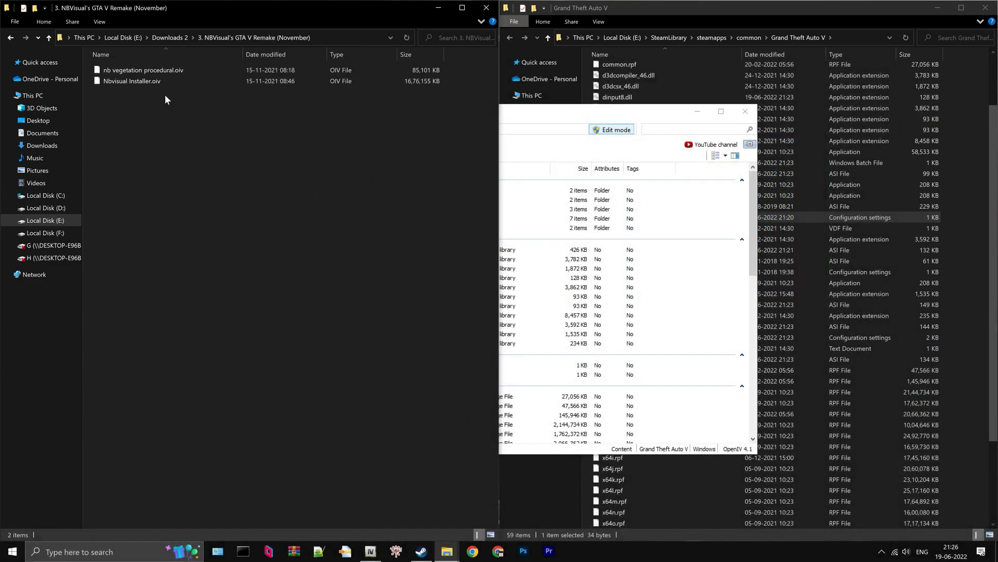
Rename Nbvisual Installer.oiv to Nbvisual Installer.zip and accept the file extension change
left_click(163, 81)
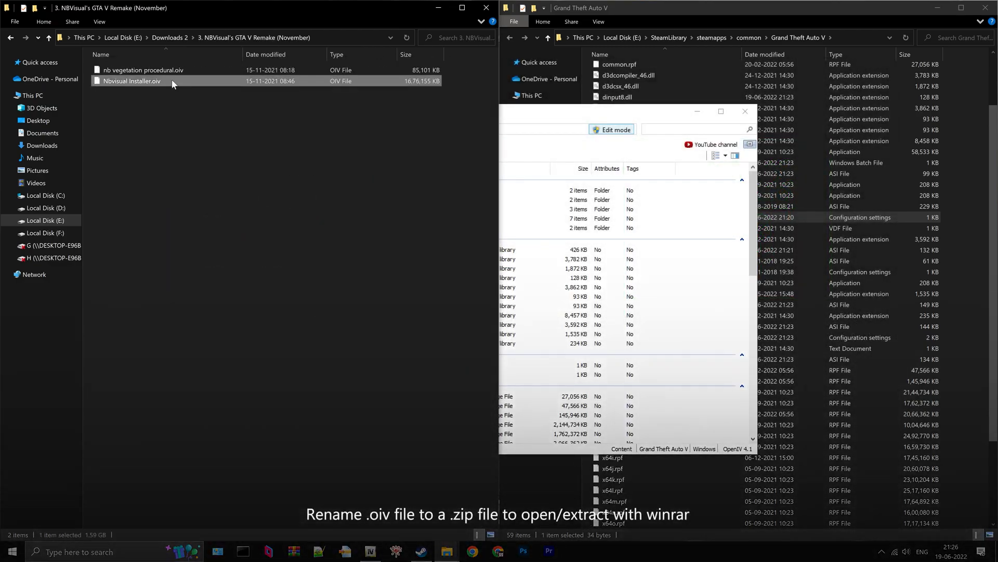
right_click(159, 85)
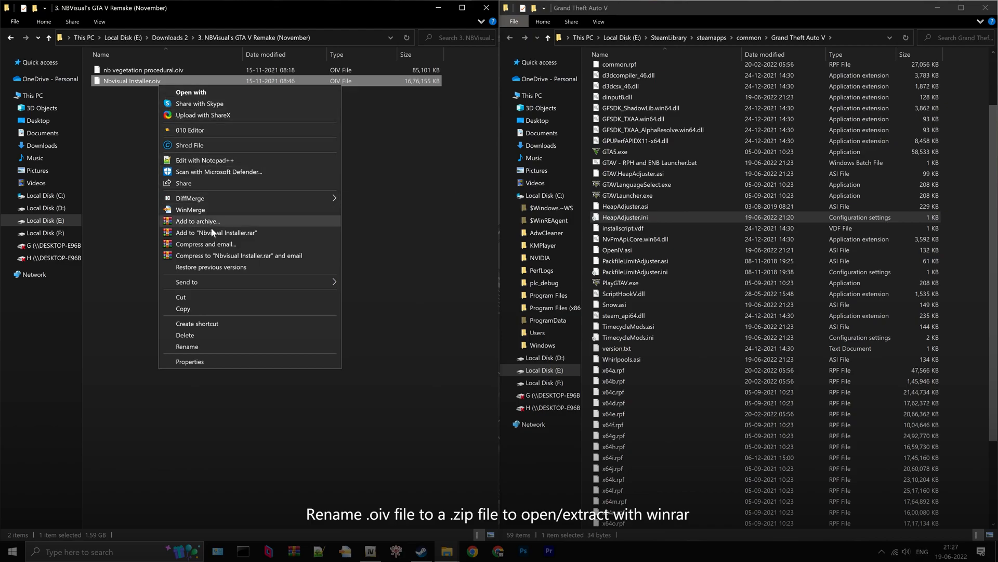
left_click(220, 346)
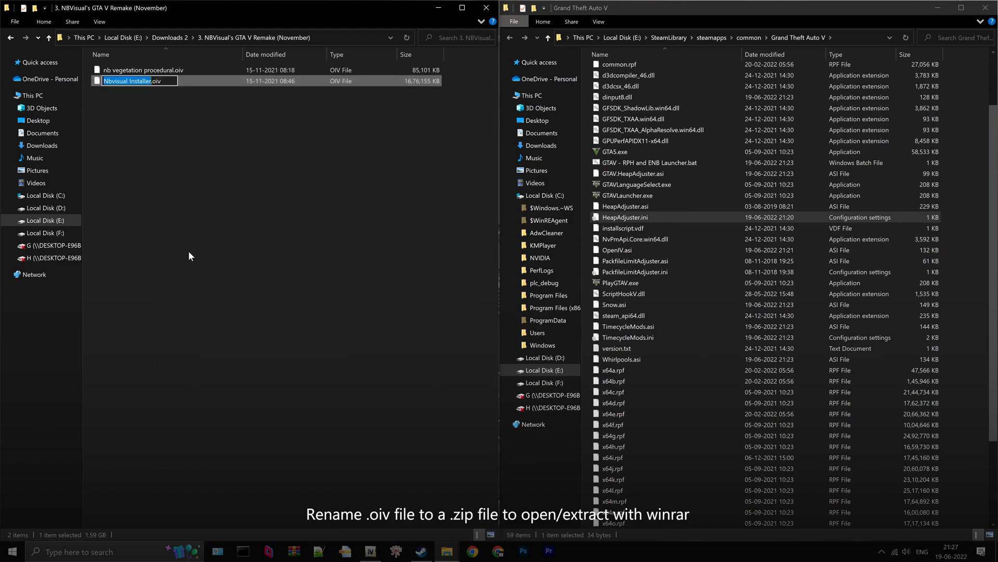
left_click(166, 82)
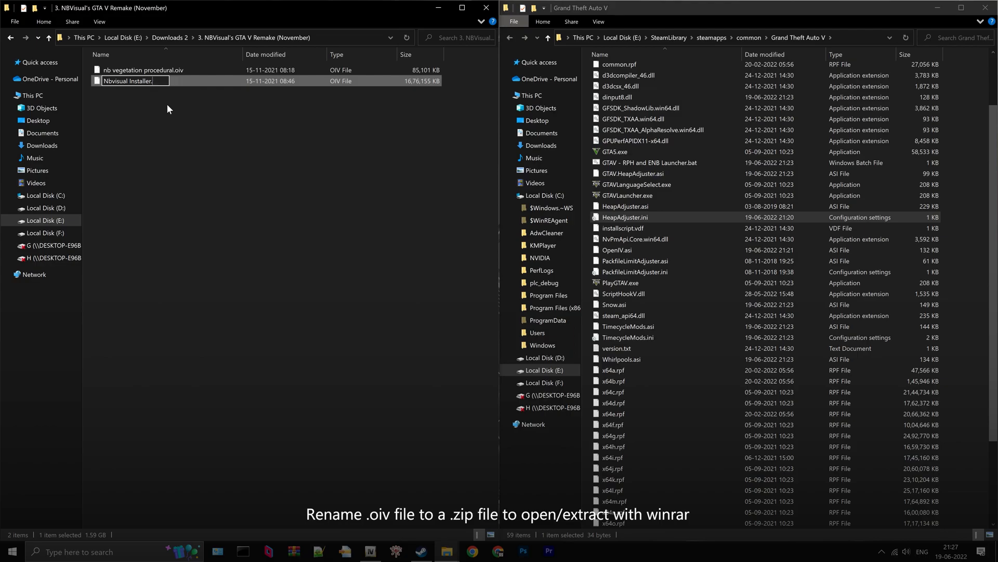
key("Return")
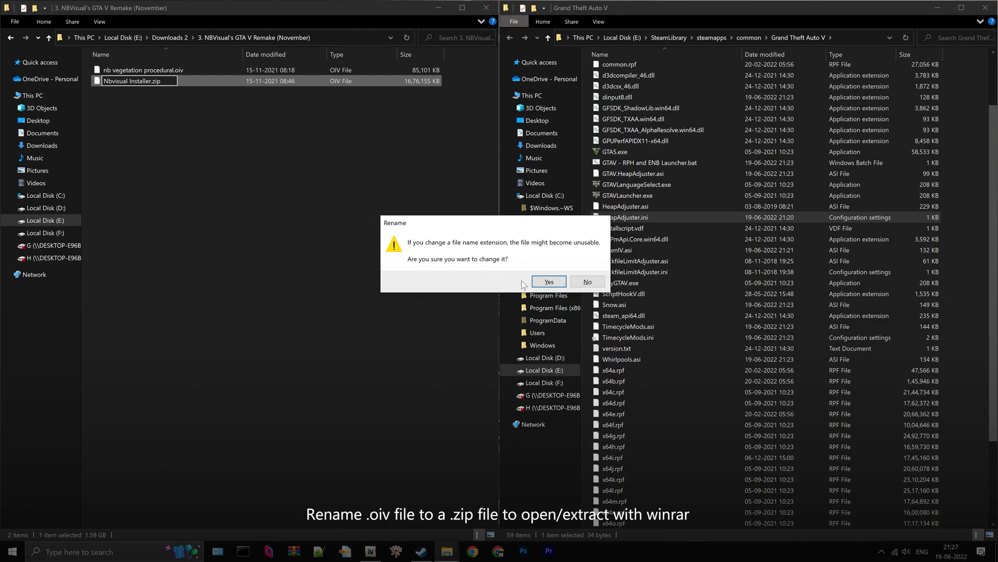
left_click(551, 283)
Extract Nbvisual Installer.zip into its own Nbvisual Installer folder and open that folder
right_click(160, 83)
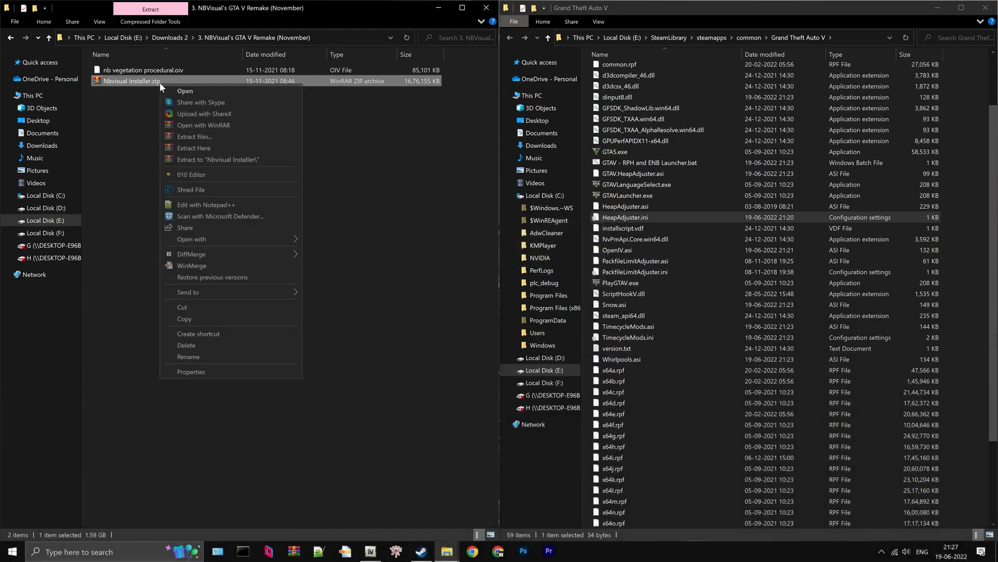
left_click(202, 160)
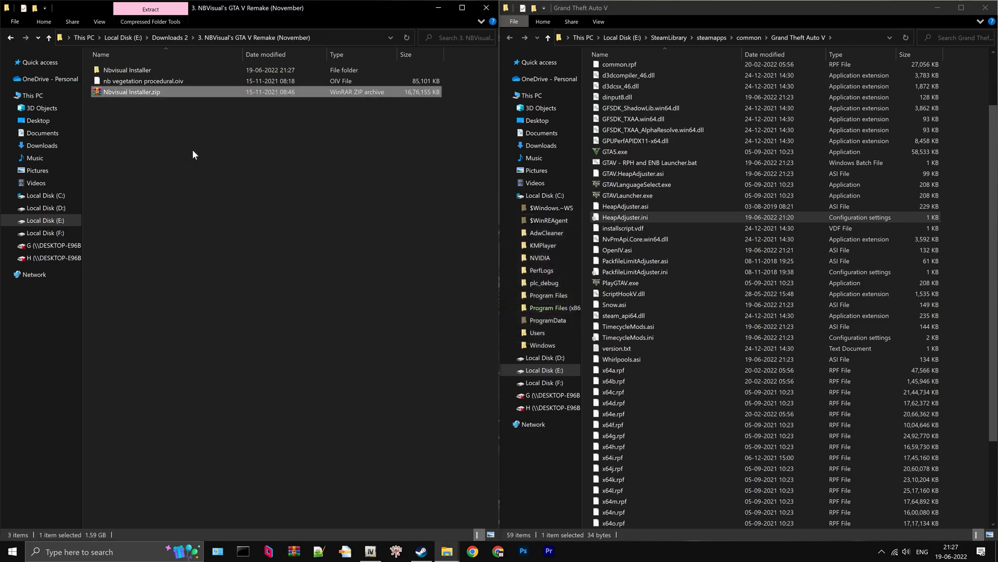
left_click(151, 69)
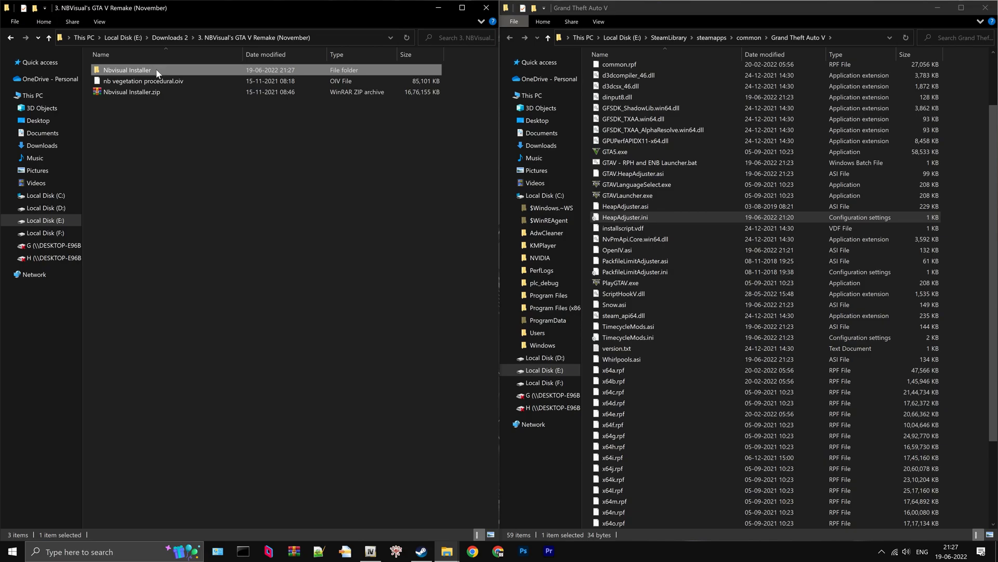
double_click(156, 71)
Open assembly.xml from the Nbvisual Installer folder in Internet Explorer and postpone the browser's setup prompt
left_click(144, 79)
right_click(142, 81)
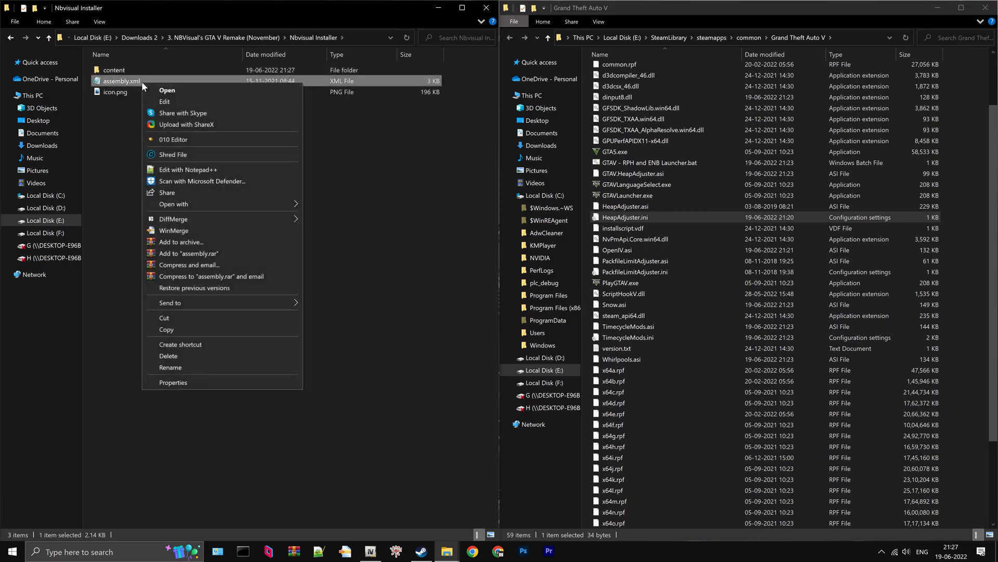
mouse_move(232, 203)
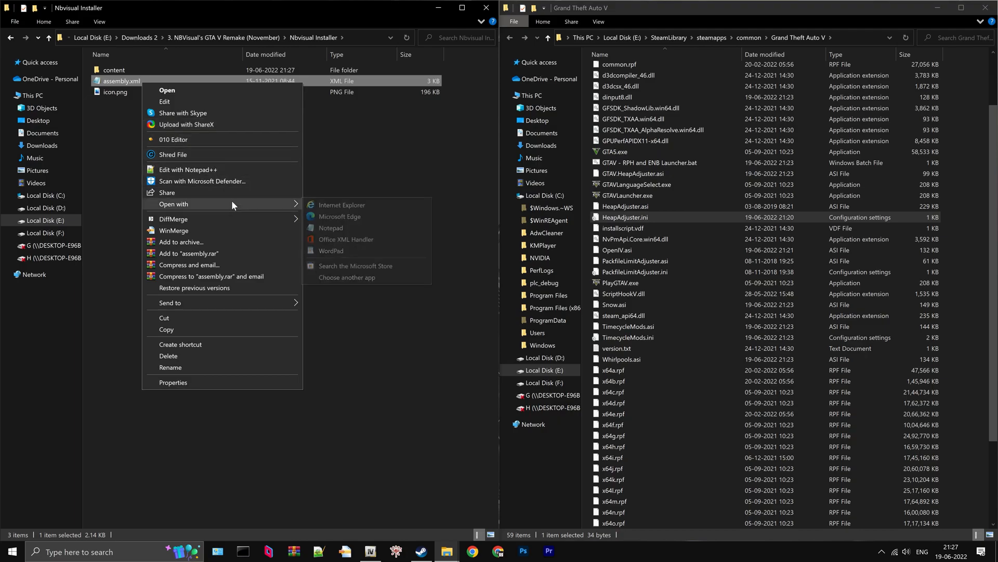
left_click(328, 206)
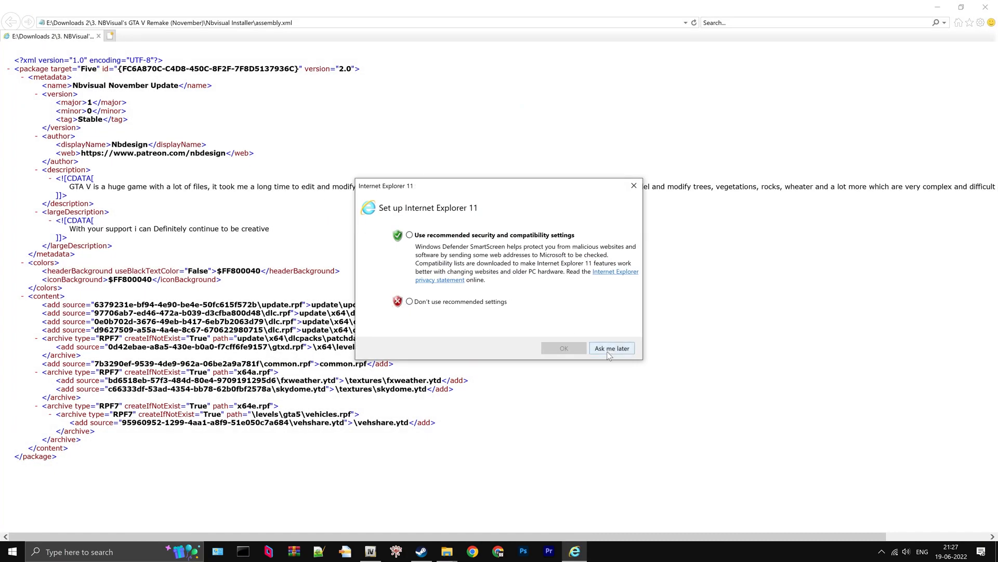
left_click(609, 349)
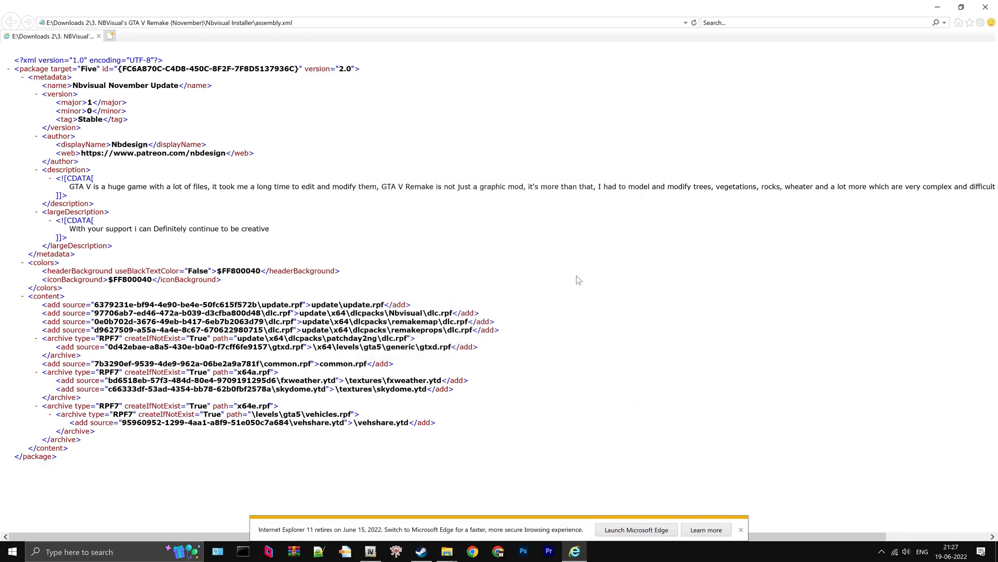
Show the content section of assembly.xml in a smaller, widened window and open the installer's content folder beside it
left_click_drag(498, 4, 494, 128)
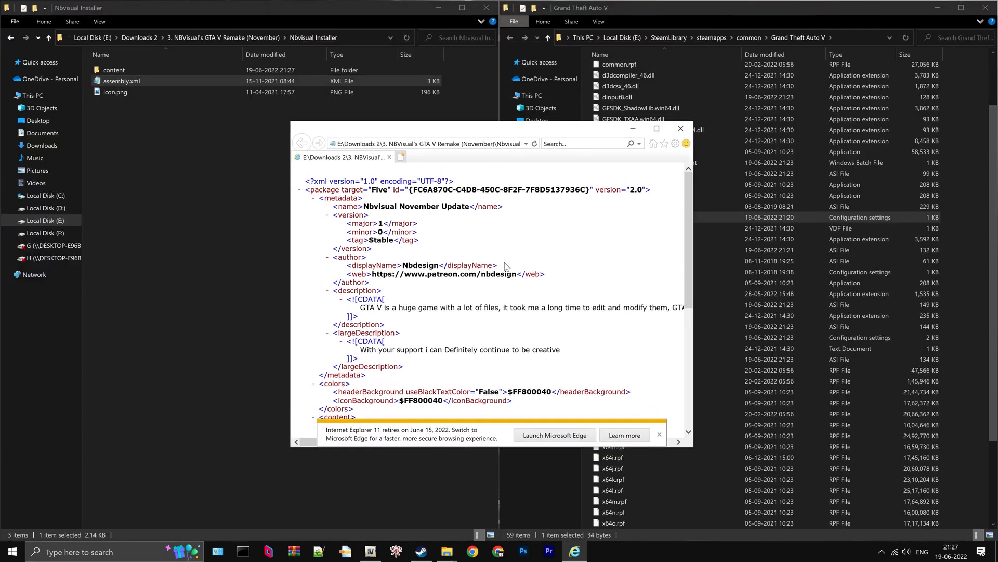
scroll(505, 266, "down", 10)
left_click_drag(693, 250, 839, 255)
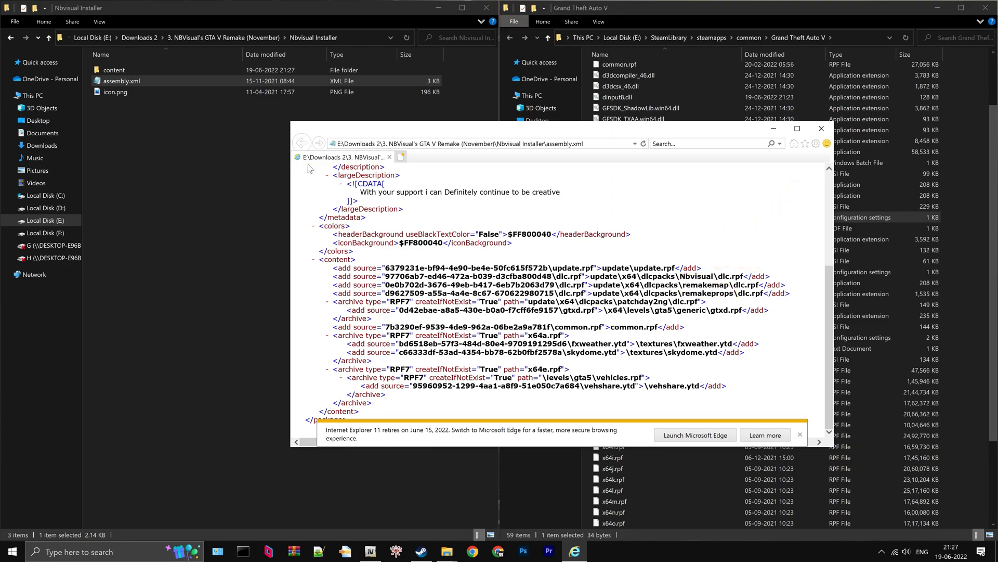
double_click(153, 71)
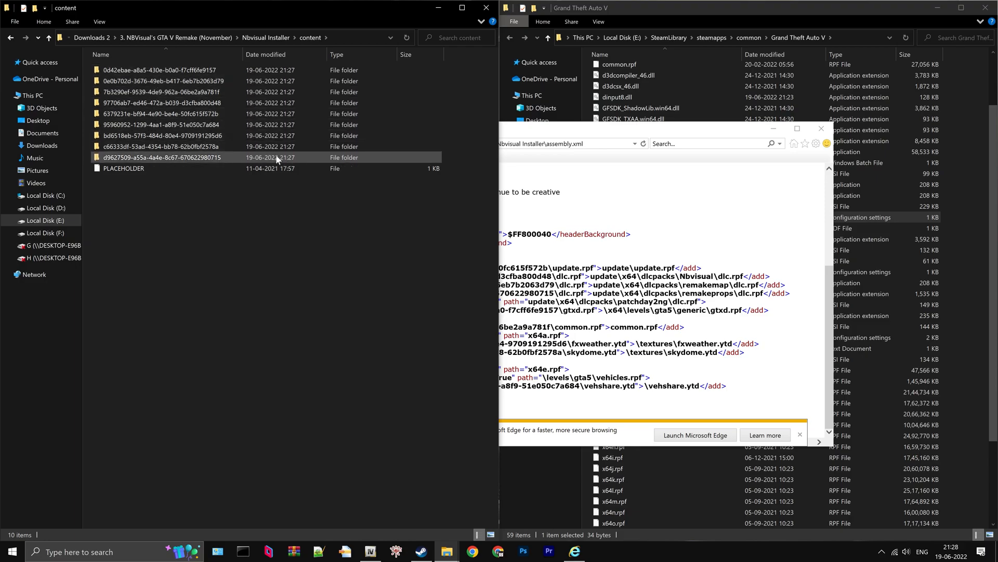
left_click_drag(545, 133, 673, 166)
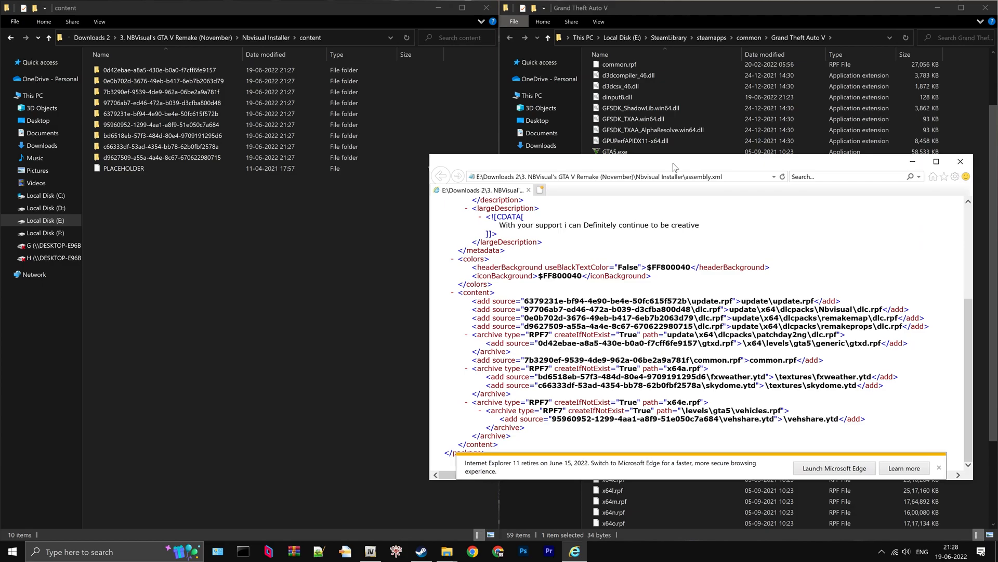
Rename the content subfolder 97706ab7-ed46-472a-b039-d3cfba800d48 to Nbvisual, copying the name from its dlcpacks path in assembly.xml
left_click_drag(523, 309, 691, 314)
left_click_drag(820, 312, 854, 314)
left_click(851, 309)
right_click(830, 312)
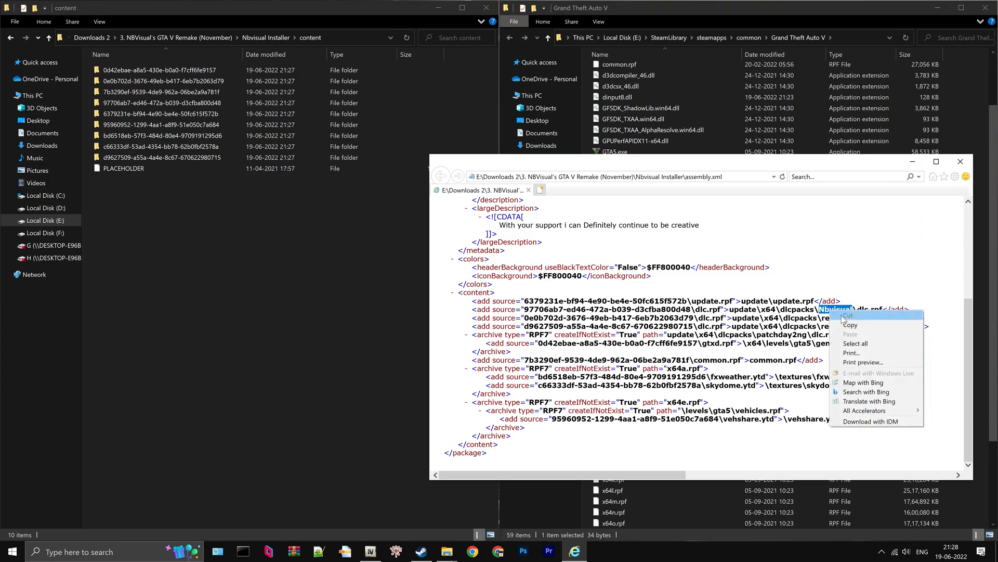
left_click(852, 325)
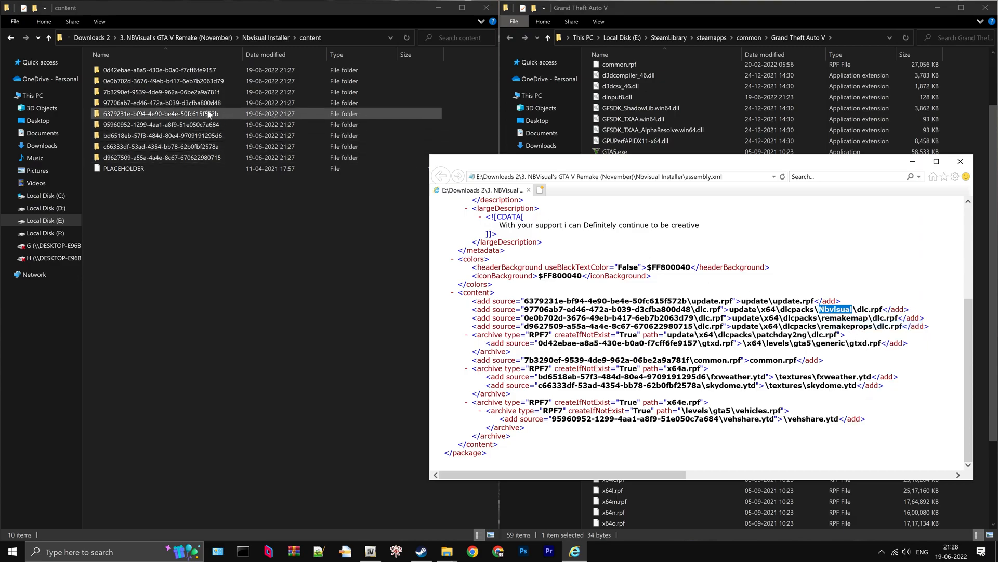
left_click(160, 103)
right_click(166, 104)
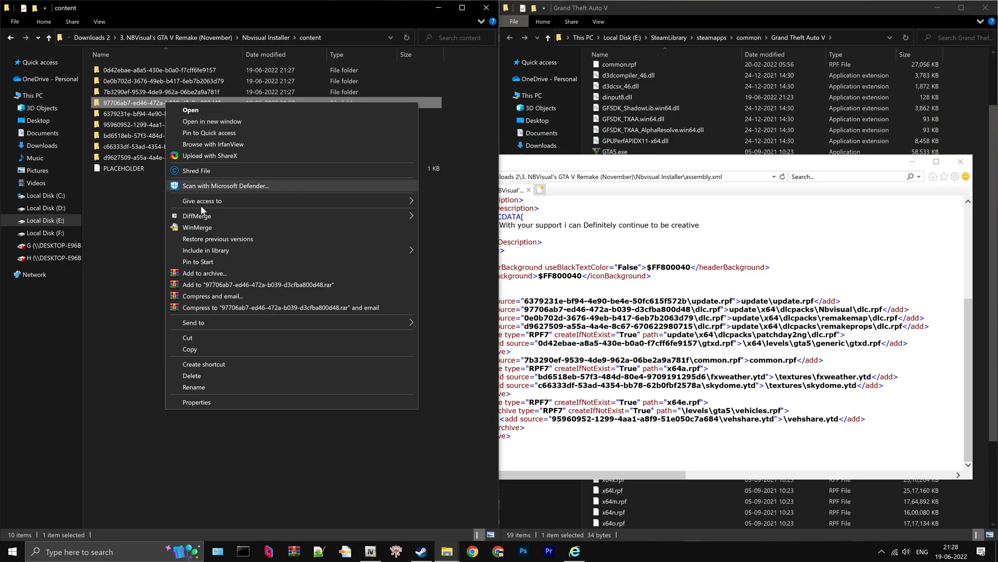
left_click(223, 384)
right_click(177, 103)
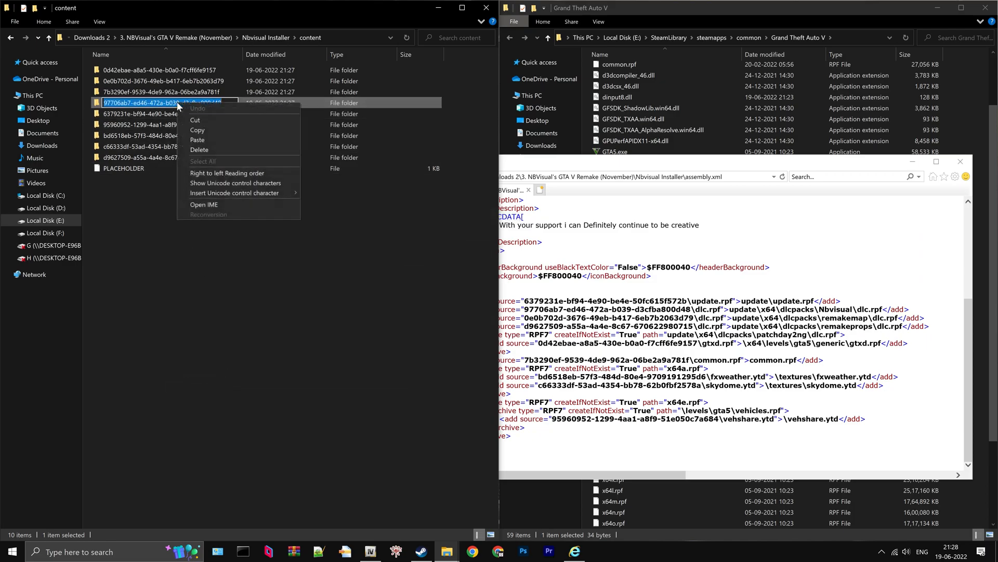
left_click(197, 140)
left_click(188, 197)
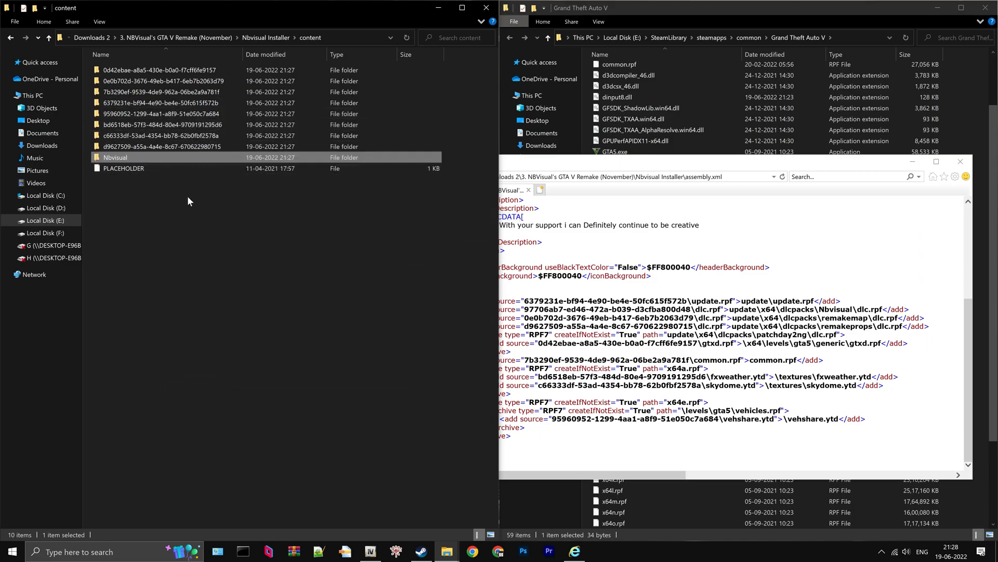
Rename the content subfolder 0e0b702d-3676-49eb-b417-6eb7b2063d79 to remakemap, matching its dlcpacks path in assembly.xml
left_click_drag(524, 318, 693, 318)
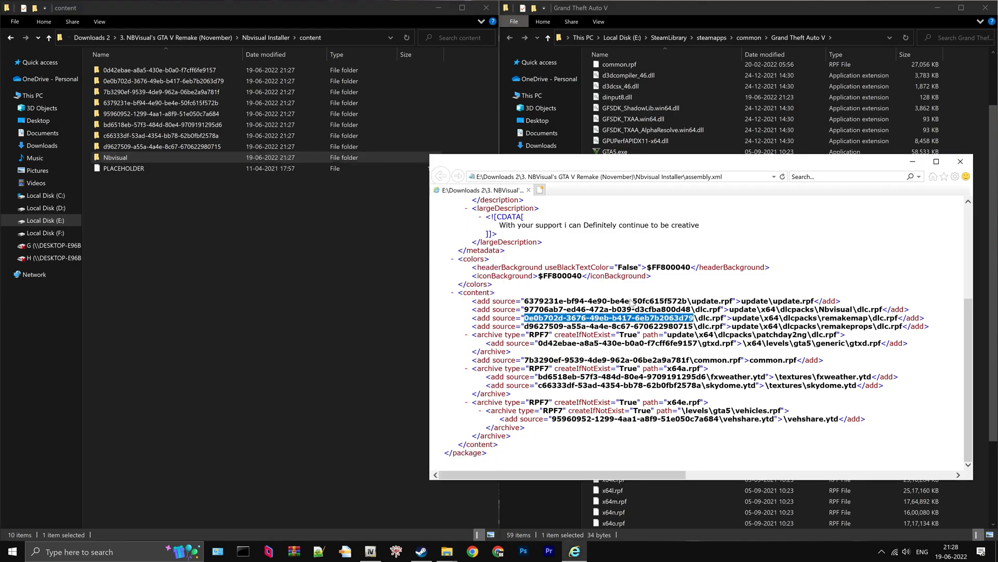
right_click(156, 84)
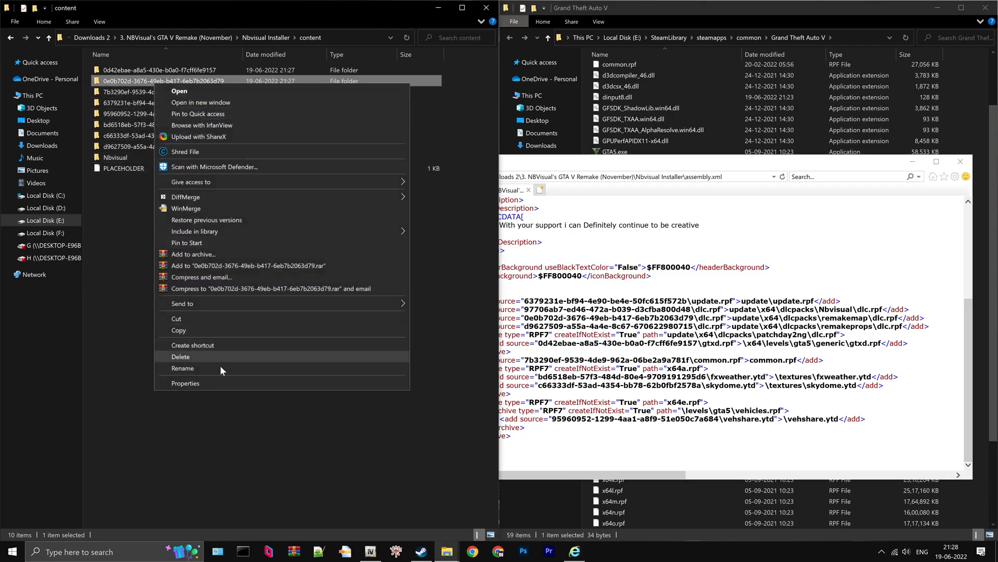
left_click(223, 370)
type("remakemap")
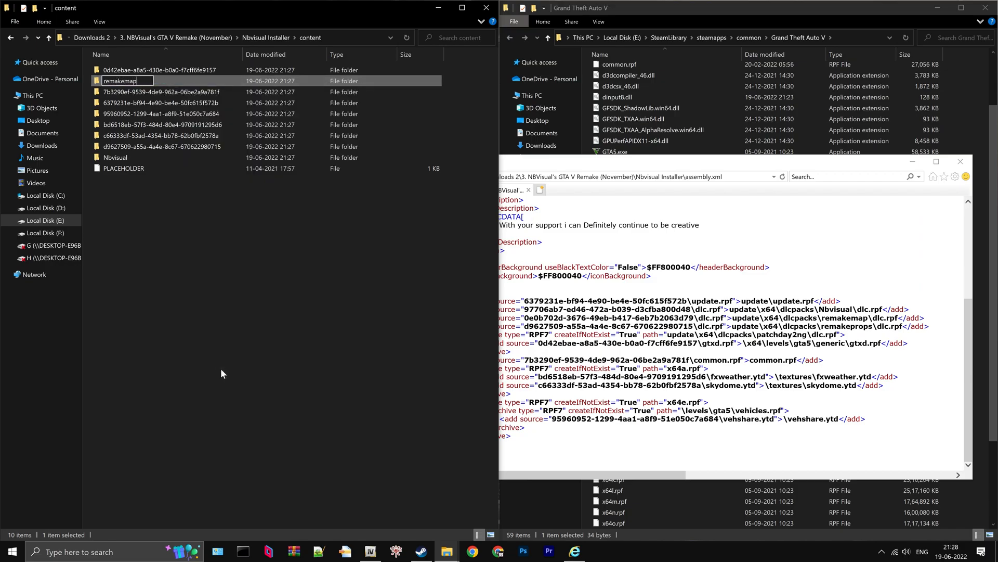
key("Return")
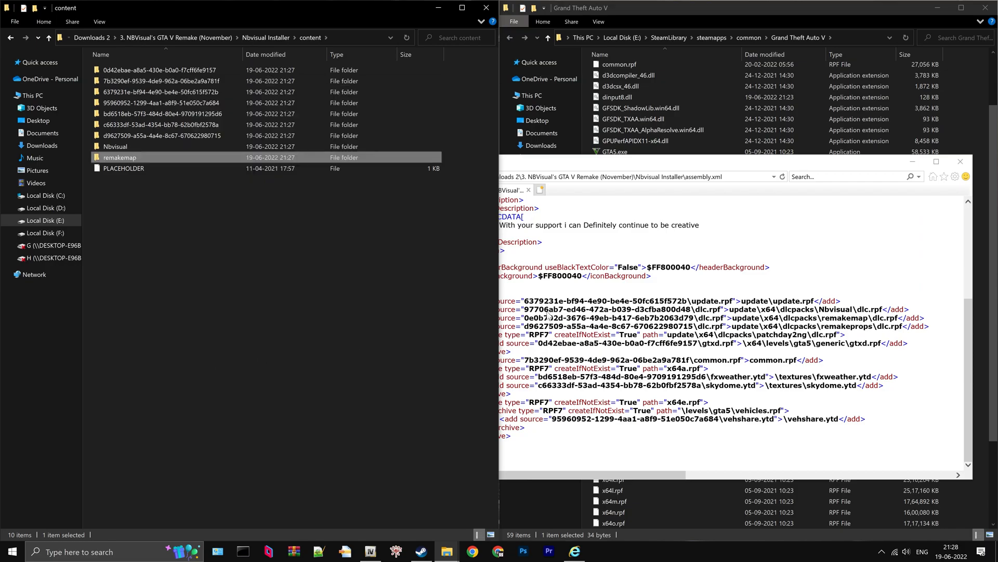
left_click_drag(524, 329, 703, 326)
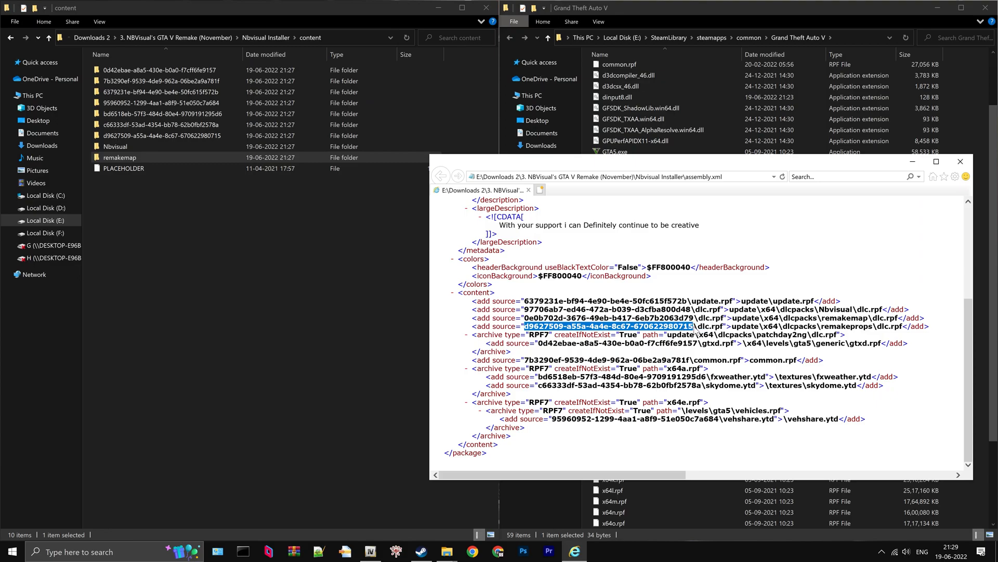
mouse_move(824, 327)
left_mouse_down()
mouse_move(874, 328)
mouse_move(830, 327)
left_mouse_up()
right_click(834, 329)
left_click(850, 333)
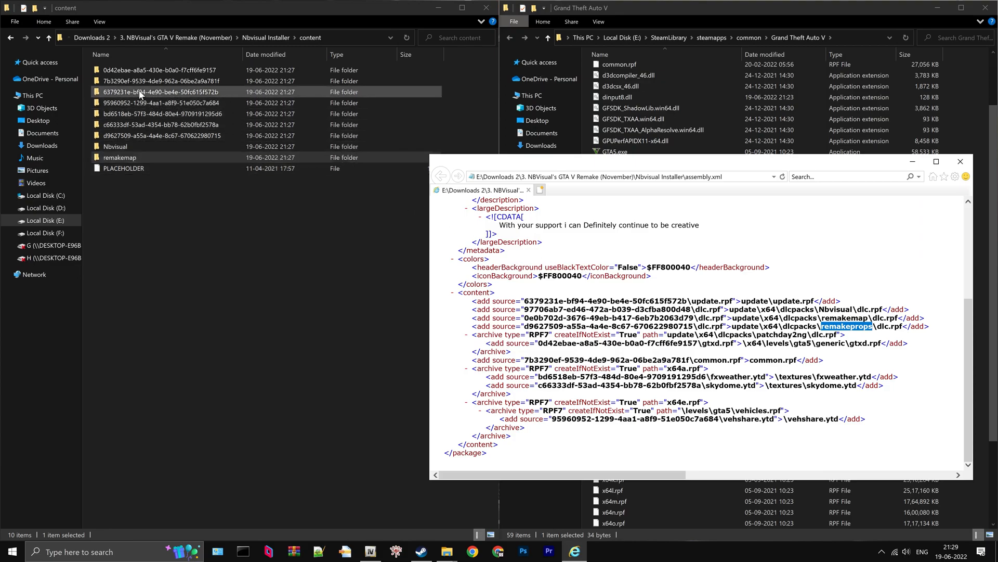
left_click(130, 137)
right_click(151, 138)
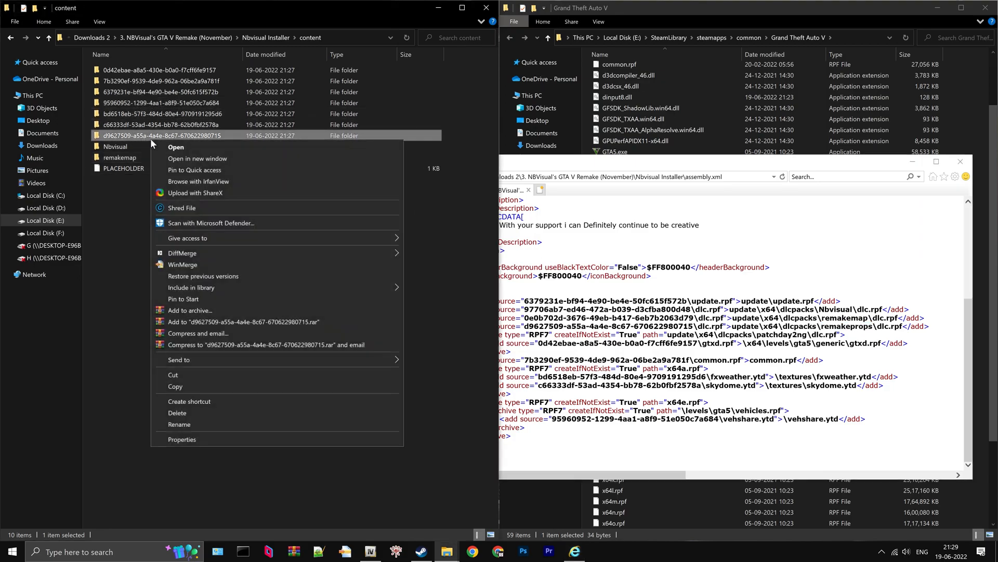
left_click(180, 424)
right_click(147, 145)
left_click(163, 176)
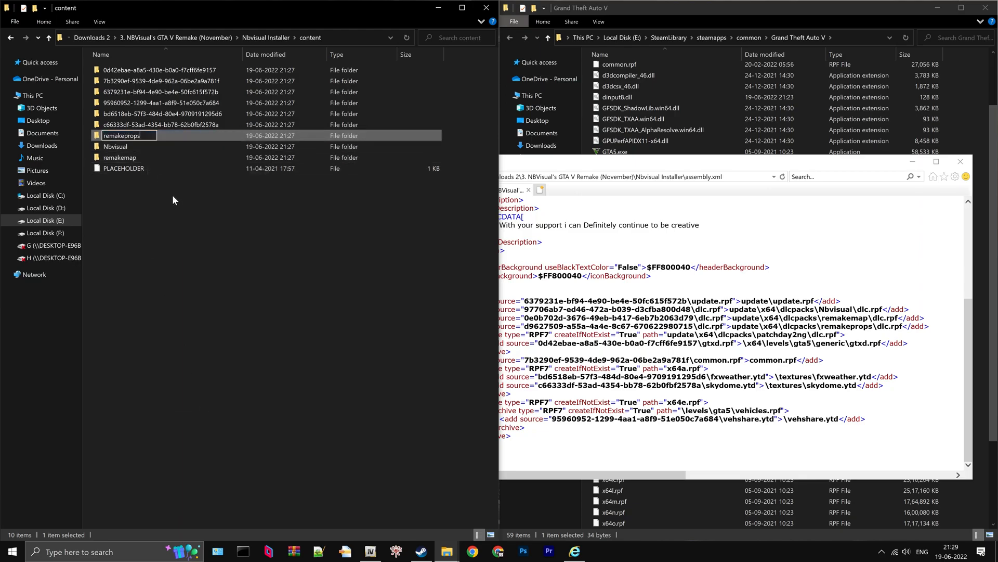
left_click(173, 195)
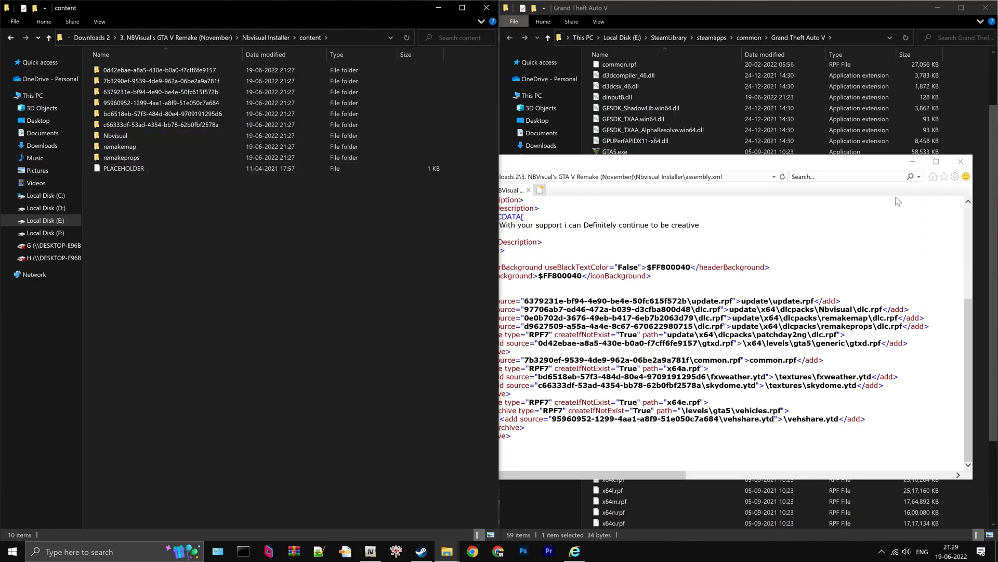
left_click(960, 161)
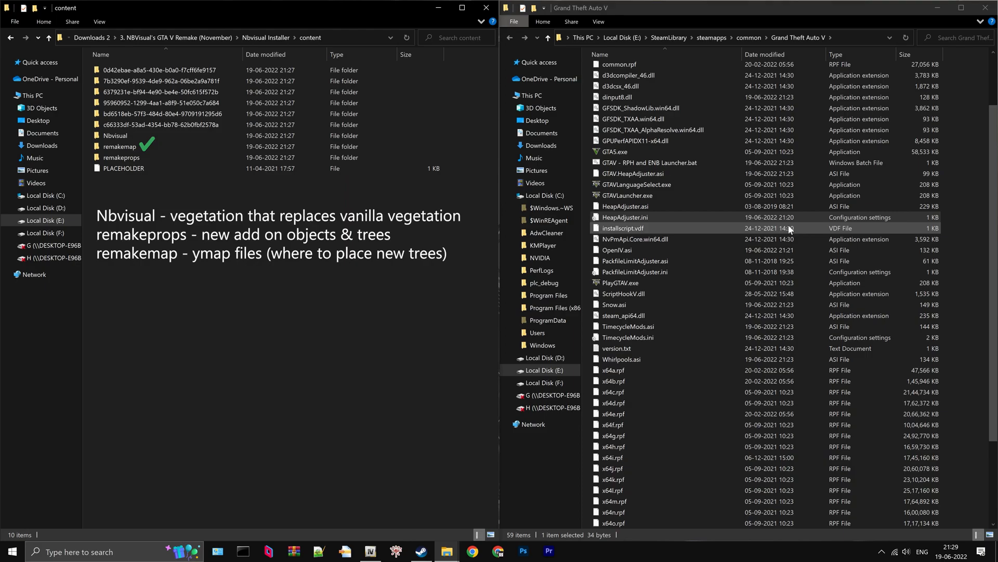
Open the mods/update/x64/dlcpacks folder inside the Grand Theft Auto V directory
scroll(788, 228, "up", 3)
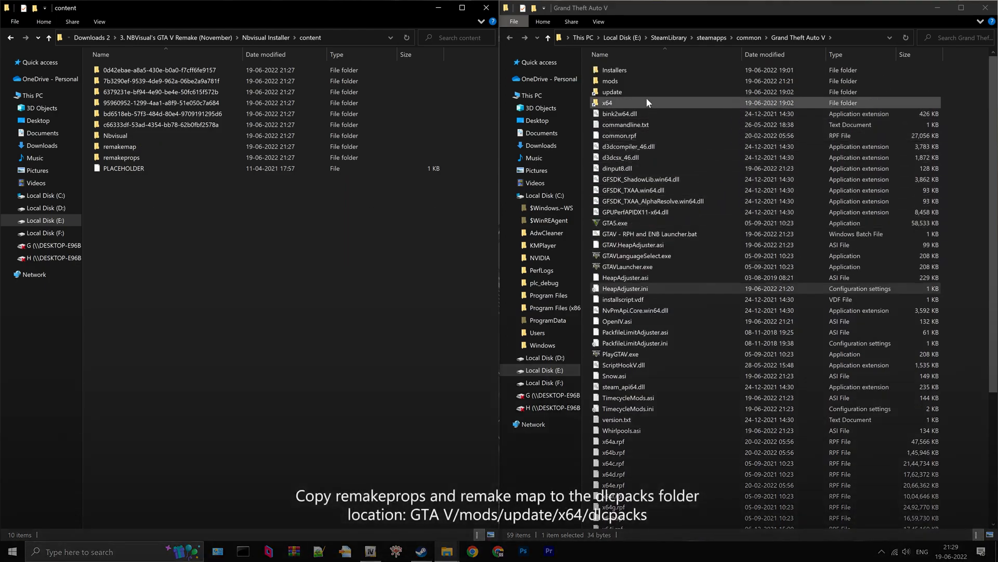
left_click(623, 81)
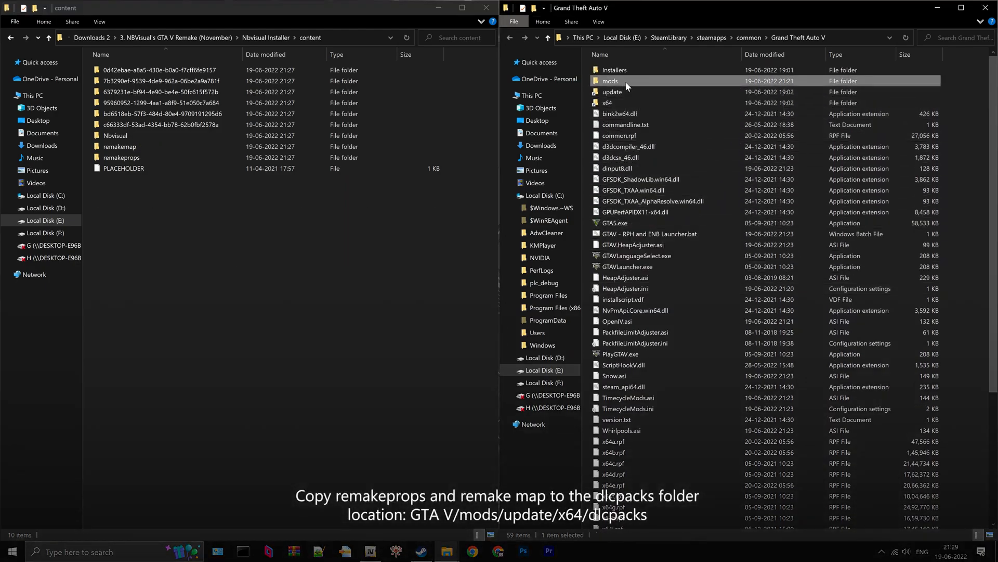
double_click(625, 81)
double_click(628, 70)
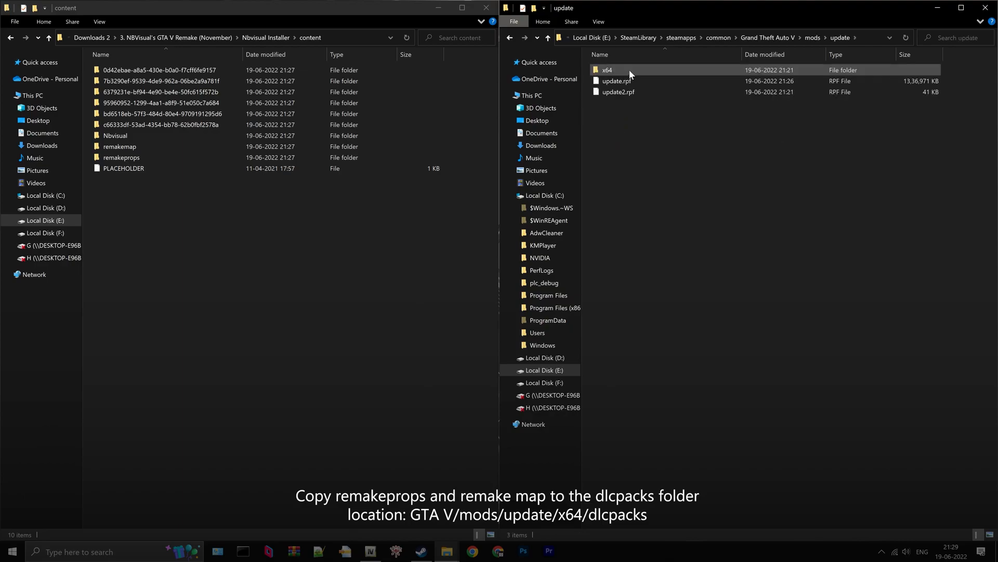
double_click(628, 70)
double_click(628, 69)
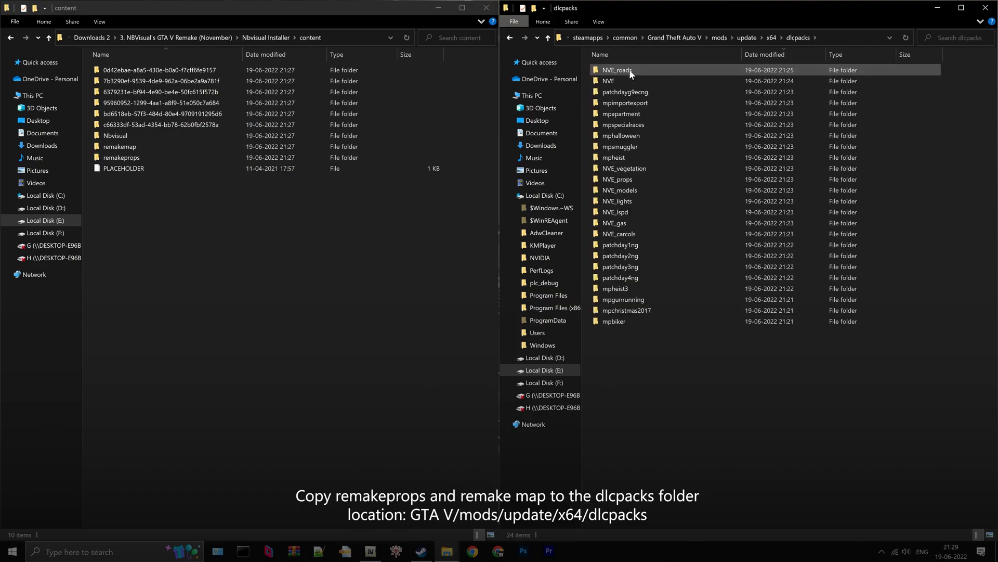
Move the remakemap and remakeprops folders from the content folder into the game's dlcpacks folder
left_click(139, 146)
left_click(142, 157, "ctrl")
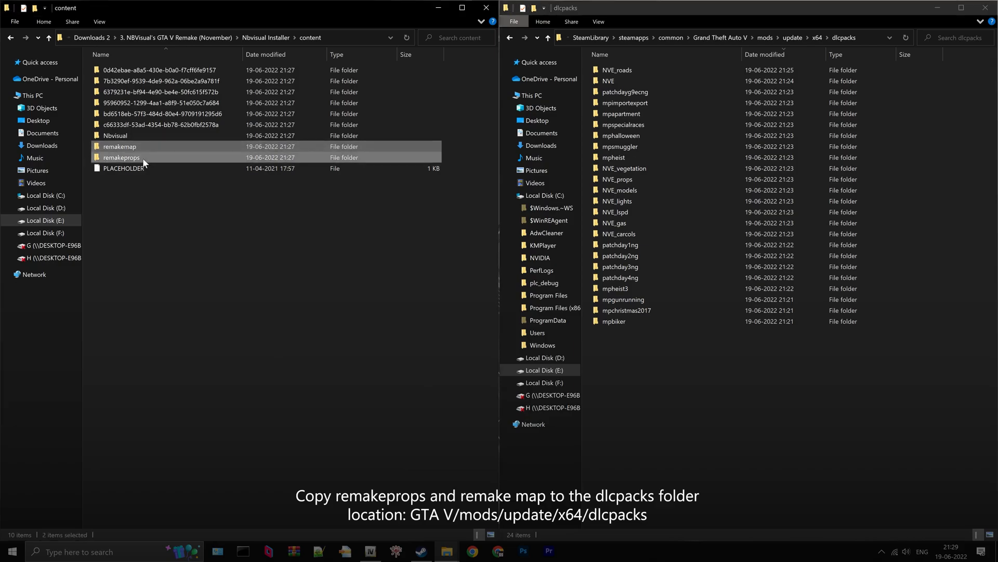
left_click_drag(142, 157, 698, 375)
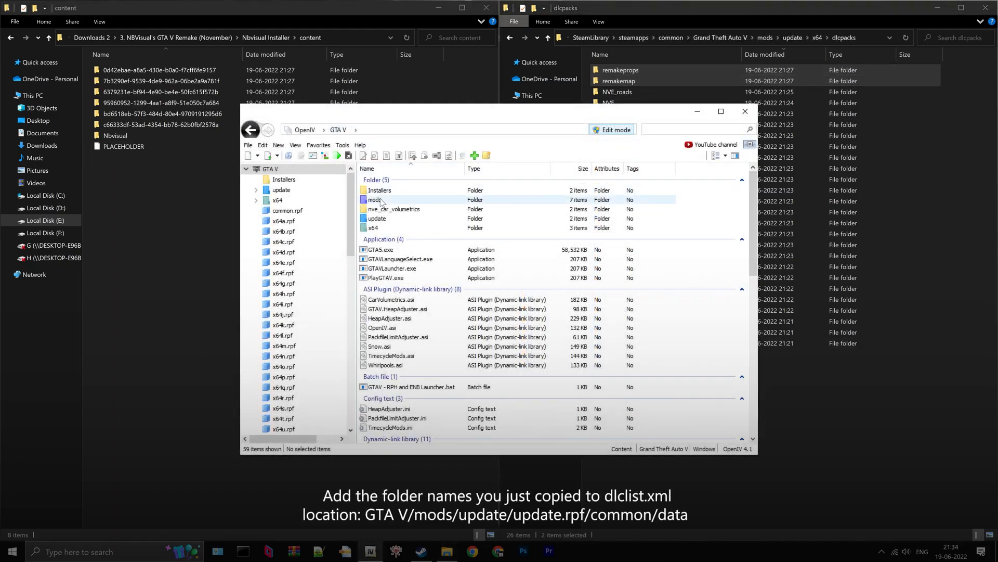
In OpenIV, open the folder mods/update/update.rpf/common/data
double_click(381, 200)
double_click(378, 190)
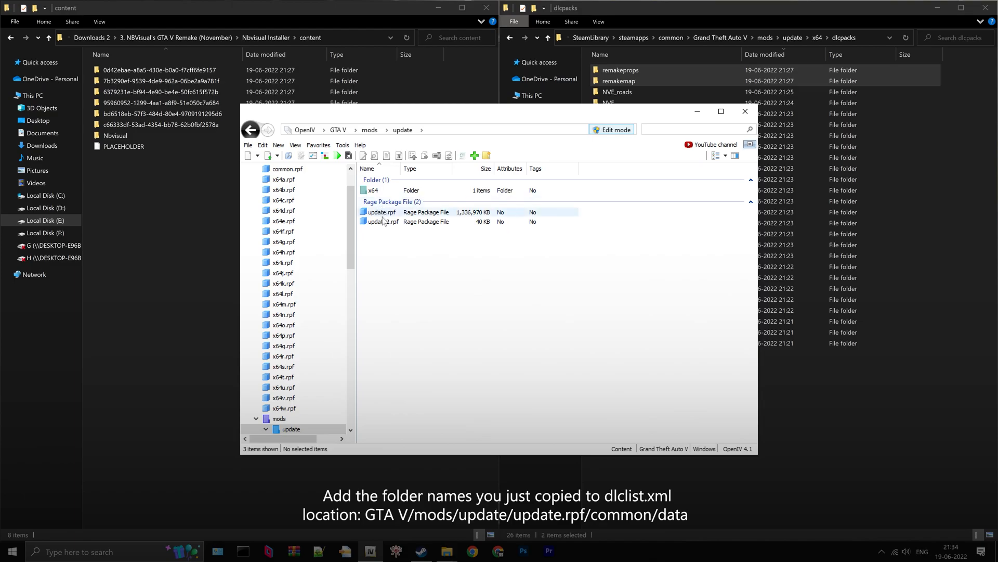
double_click(395, 212)
double_click(387, 191)
left_click(393, 193)
double_click(393, 193)
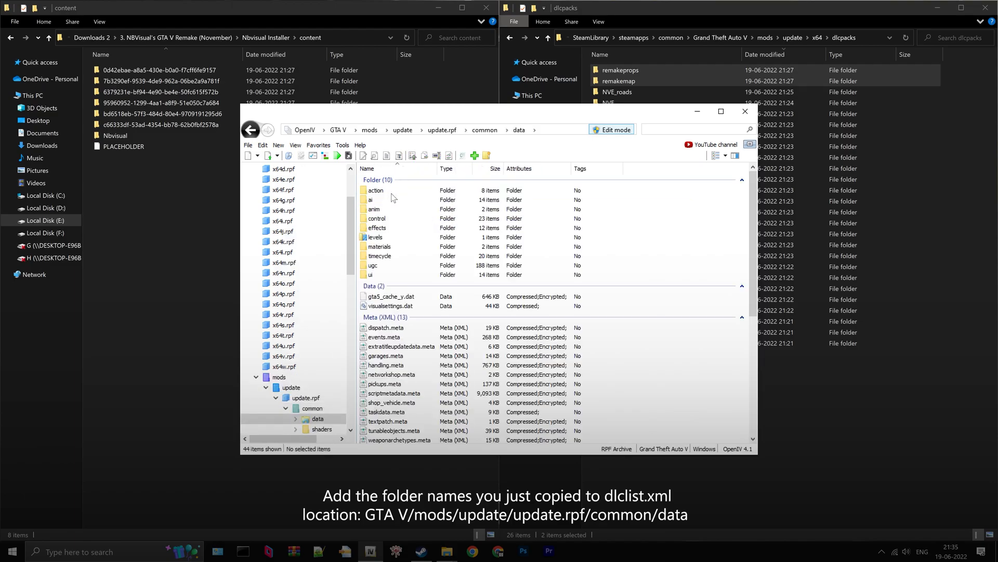
Open dlclist.xml from the data folder for editing in the OpenIV text editor
scroll(407, 331, "down", 10)
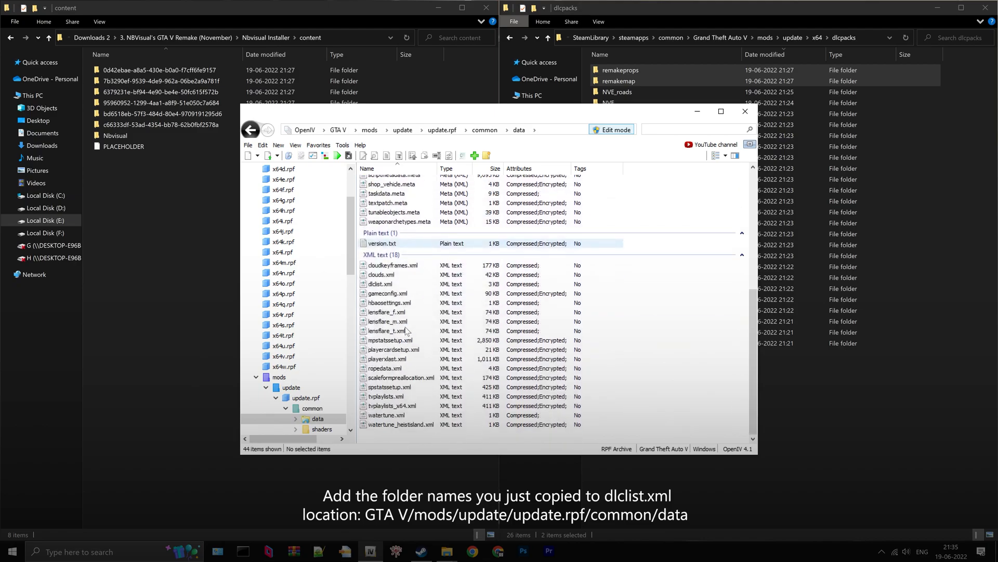
left_click(392, 285)
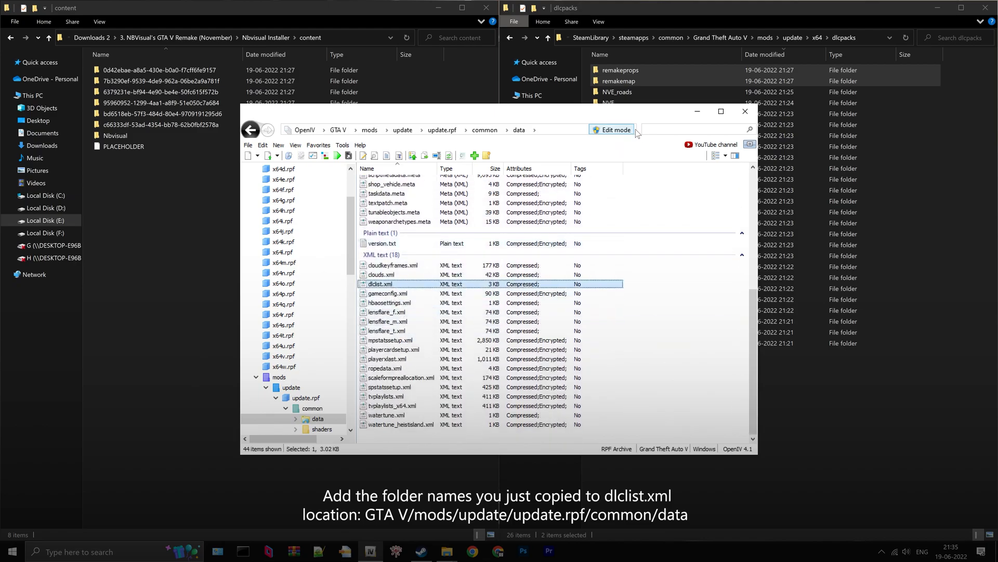
right_click(395, 286)
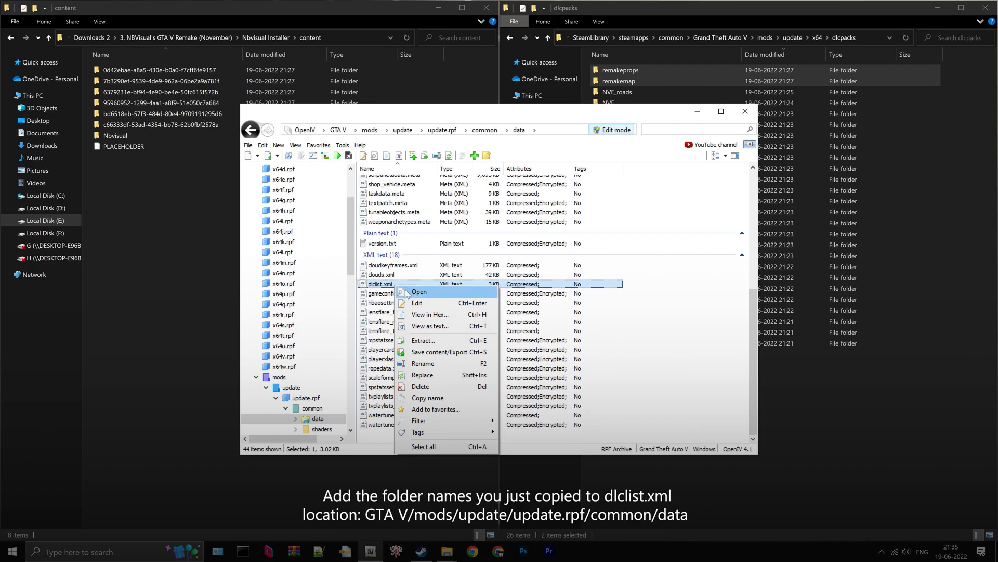
left_click(417, 303)
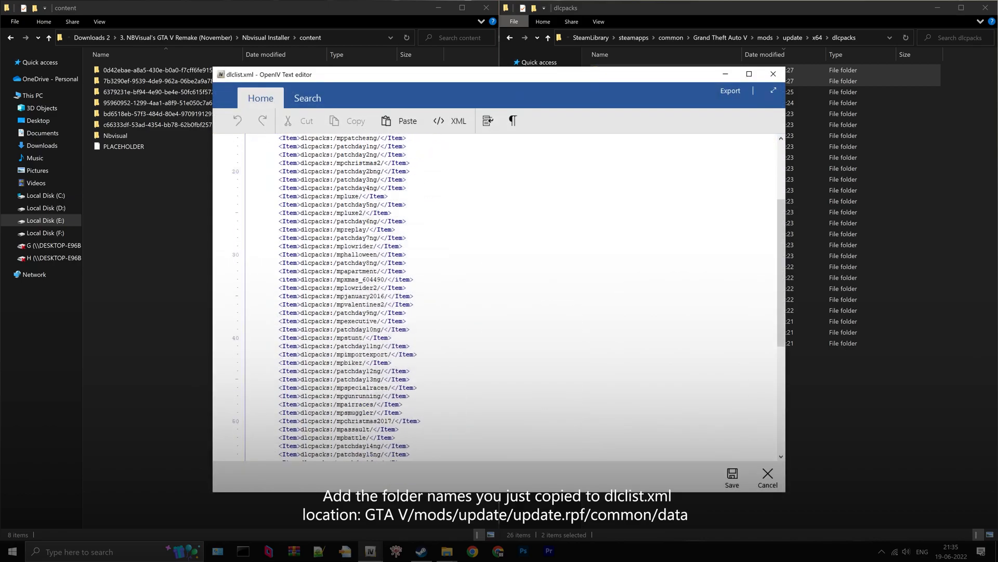
Add two copies of the NVE_roads item line directly below the original at the end of the dlclist.xml paths
scroll(497, 297, "down", 9)
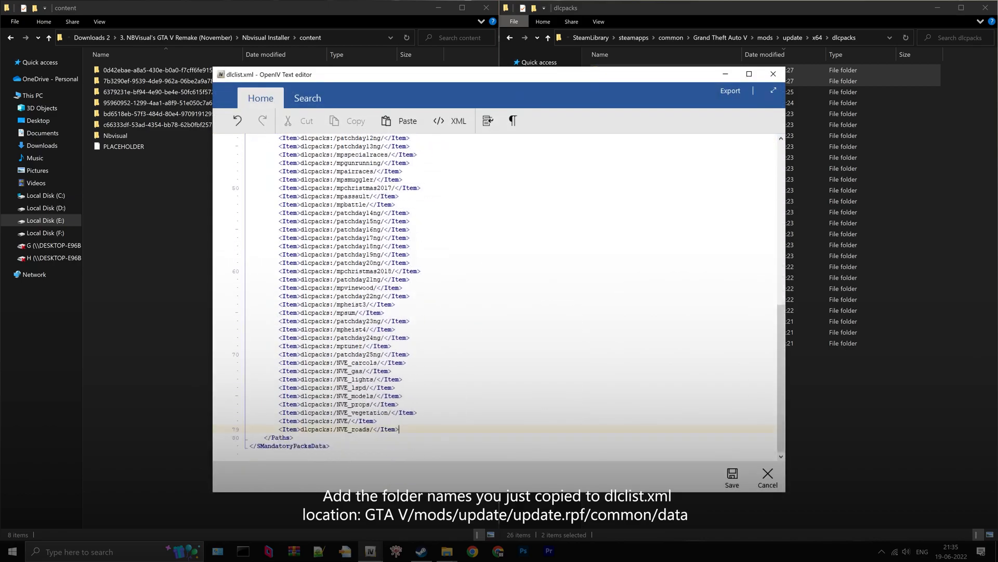
left_click(753, 2)
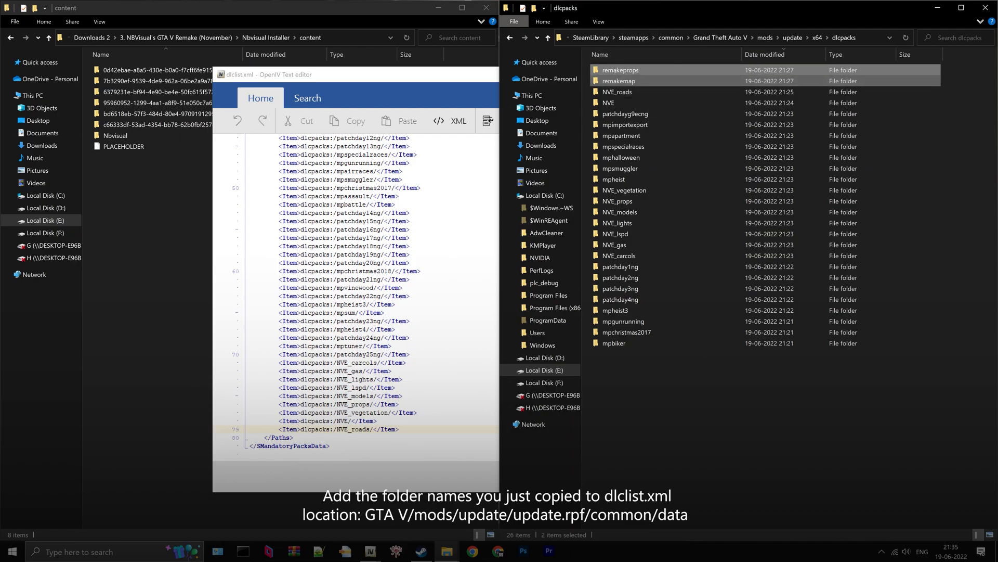
left_click_drag(451, 81, 357, 108)
left_click_drag(307, 456, 186, 456)
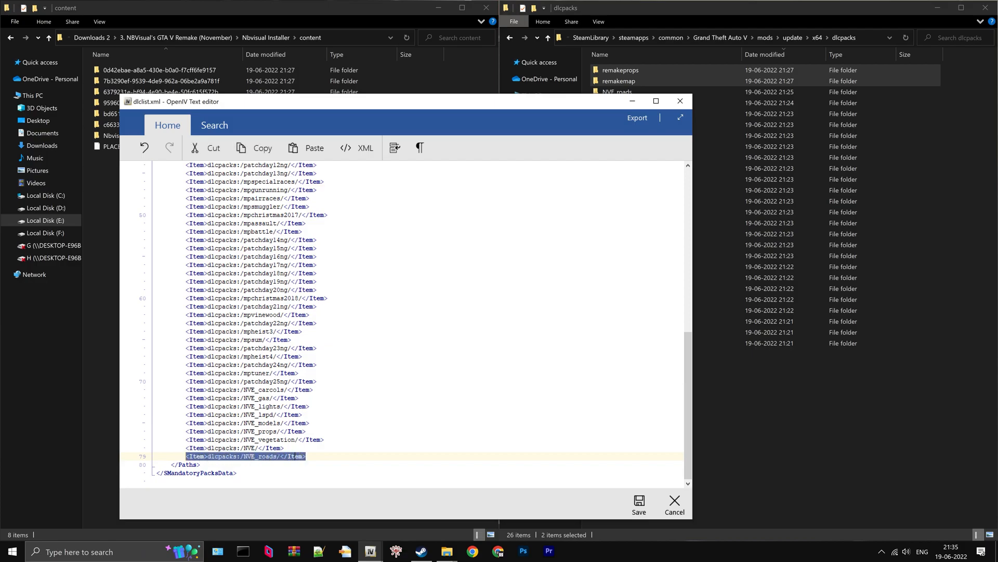
key("ctrl+c")
key("End")
key("Return")
key("ctrl+v")
key("Return")
key("ctrl+v")
Replace NVE_roads in the first duplicated line with the remakeprops folder name copied from the dlcpacks folder
left_click(635, 71)
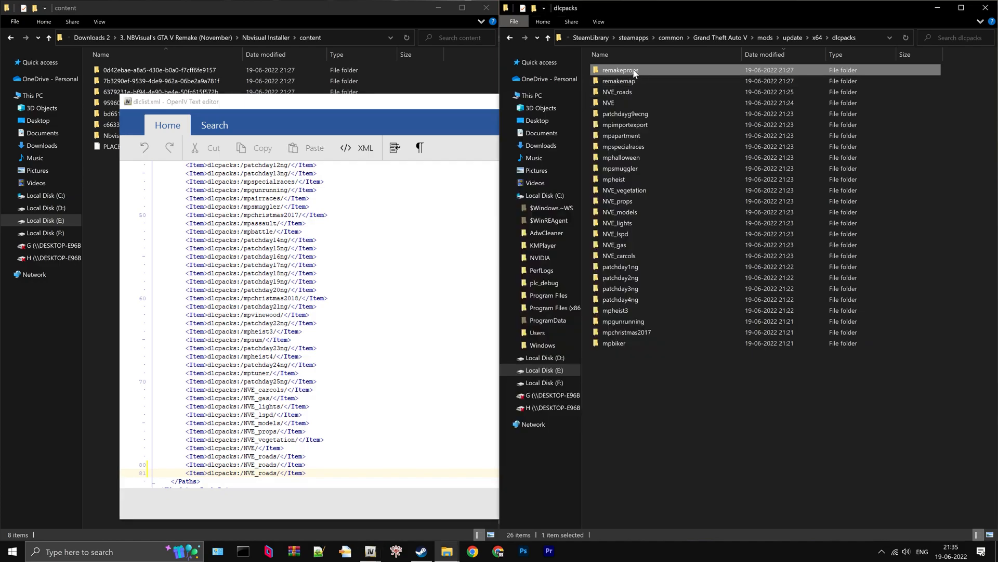
right_click(636, 72)
left_click(701, 357)
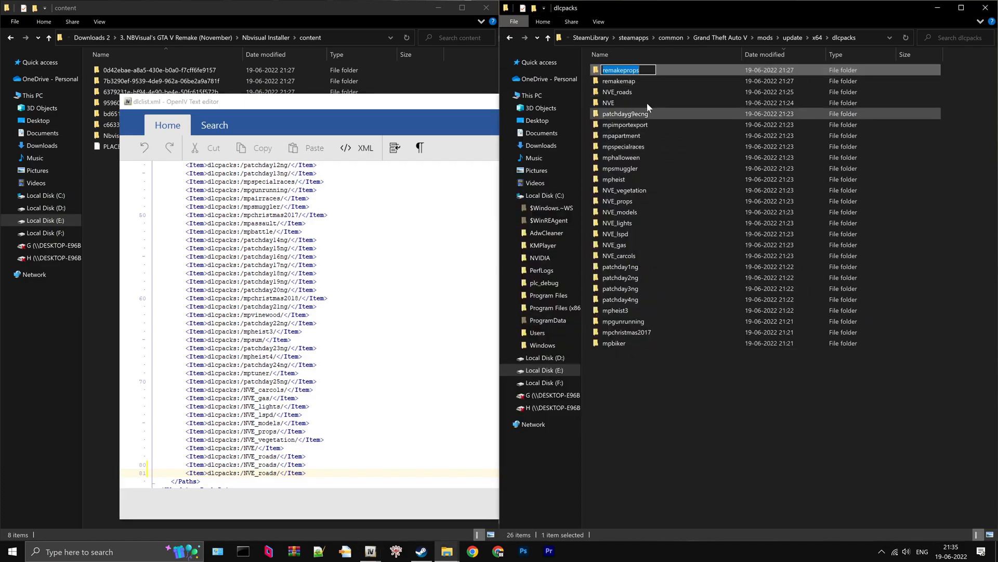
right_click(632, 73)
left_click(650, 98)
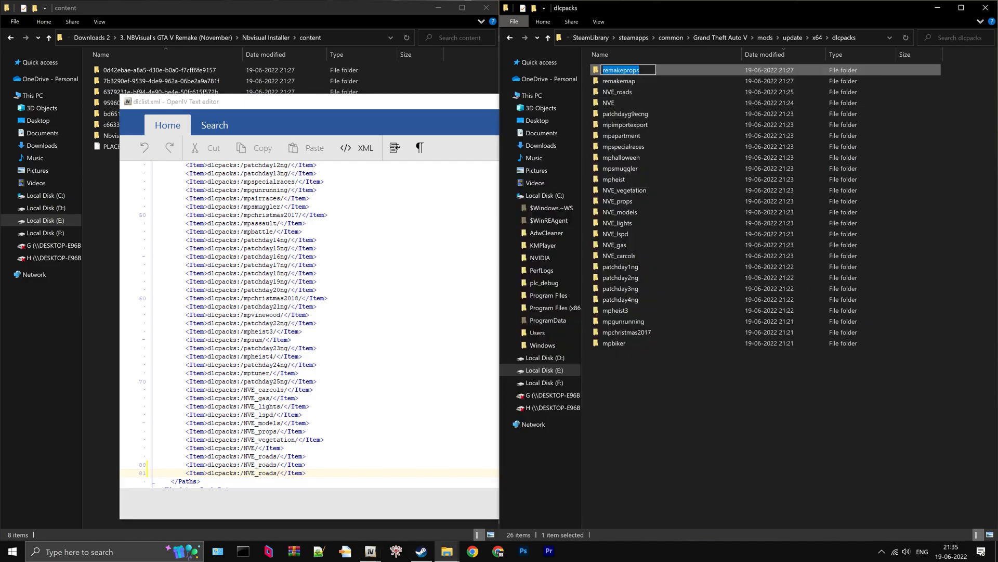
double_click(260, 465)
right_click(260, 465)
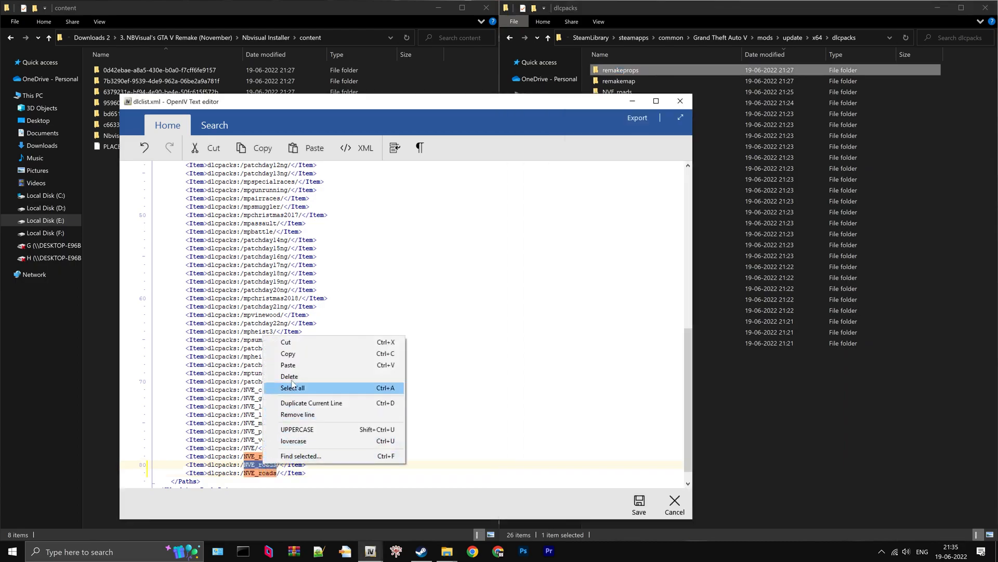
left_click(288, 364)
Replace NVE_roads in the second duplicated line with the copied folder name remakemap, and save dlclist.xml
left_click(635, 82)
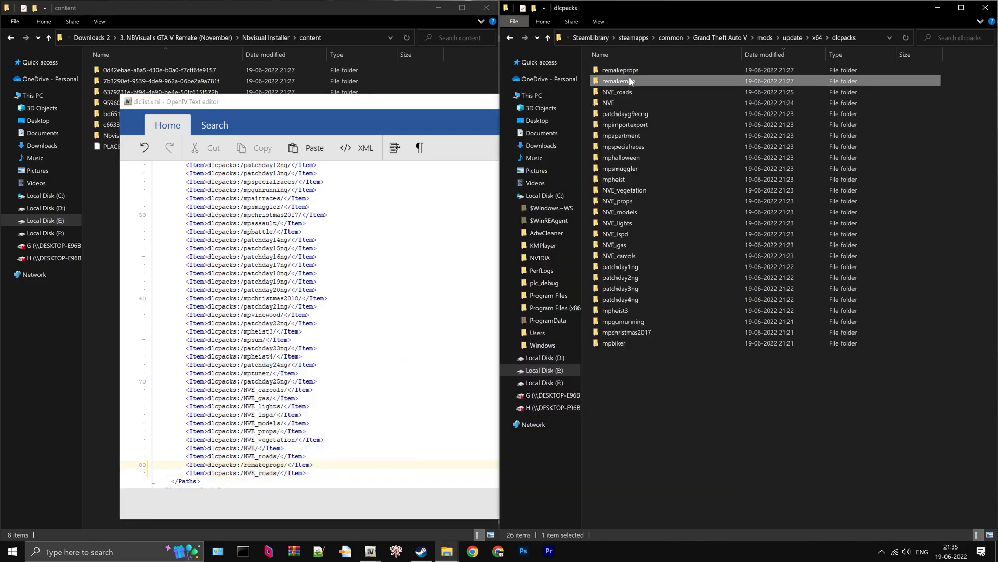
left_click(638, 82)
right_click(635, 80)
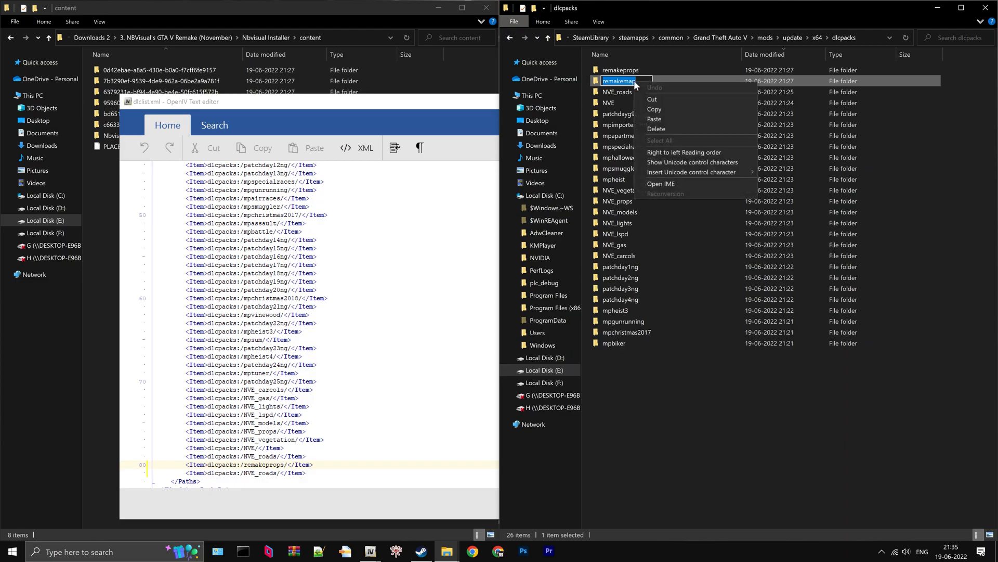
left_click(647, 110)
left_click(260, 473)
double_click(260, 472)
right_click(267, 473)
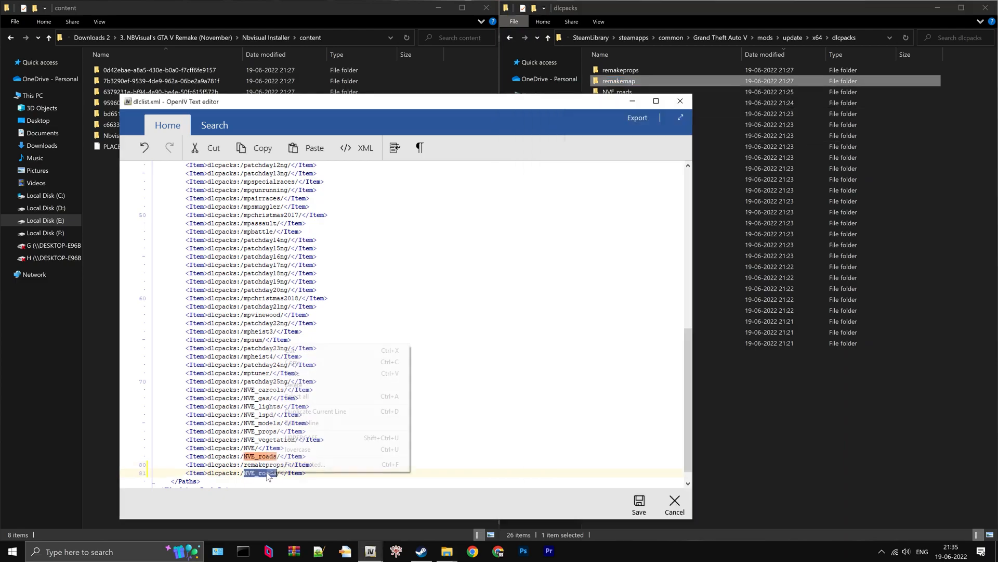
left_click(293, 373)
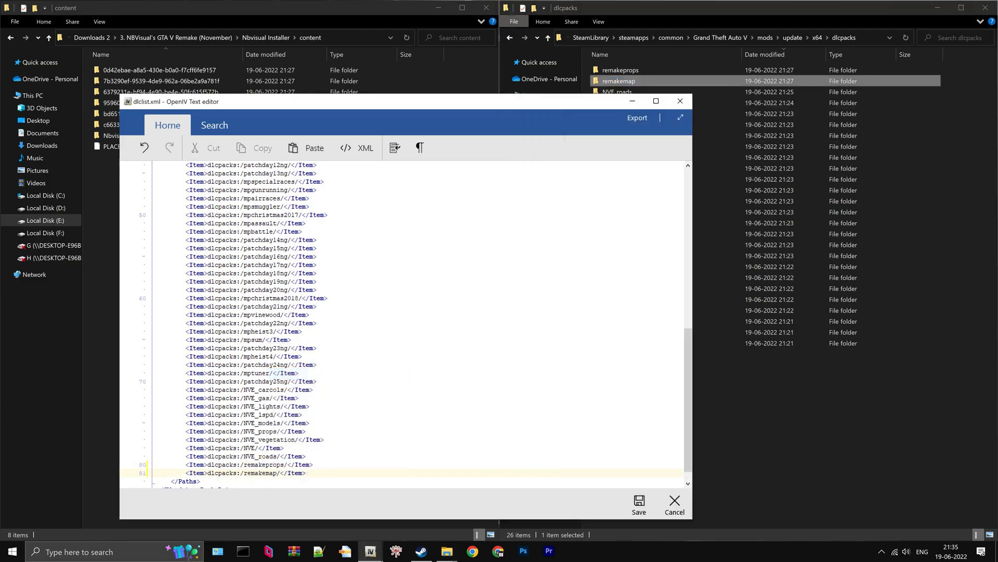
left_click(644, 511)
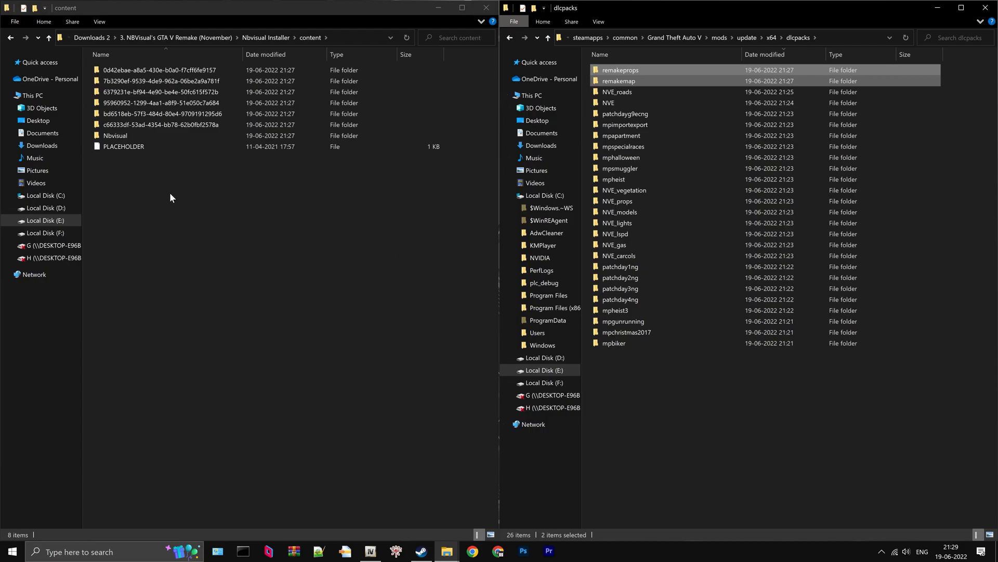
Create a folder named "Extracted Individual Files" inside the Nbvisual folder of the installer's content folder
left_click(126, 137)
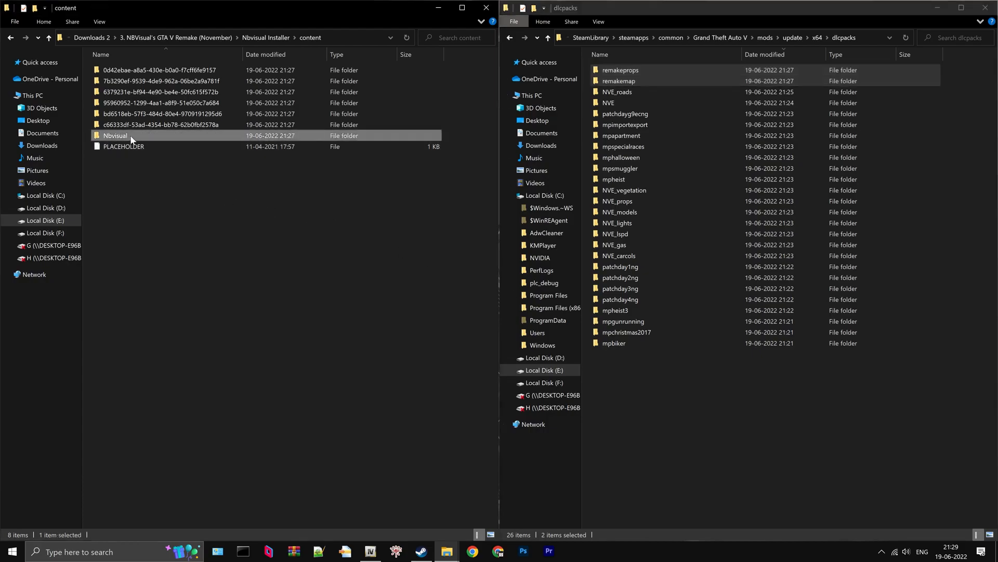
double_click(130, 136)
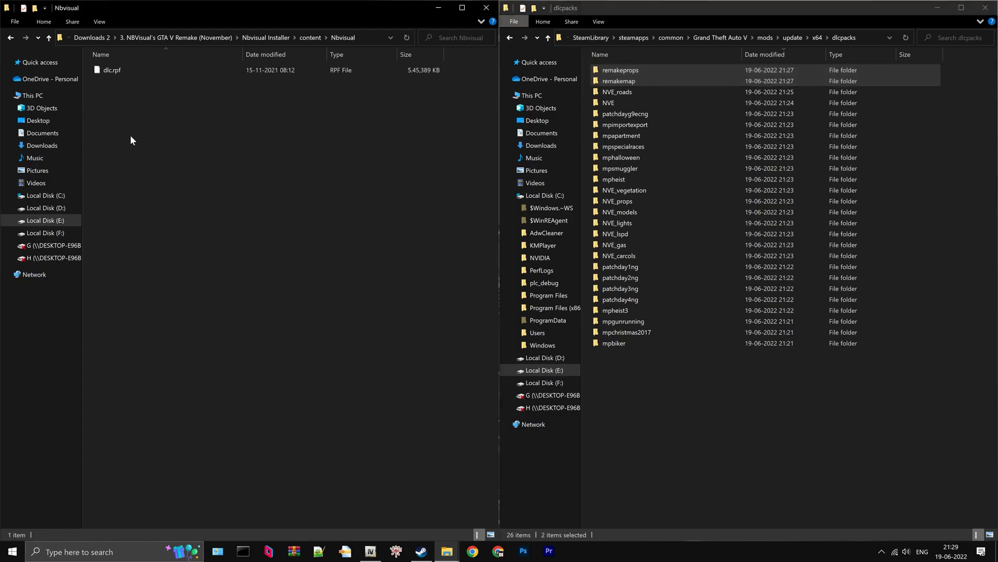
left_click(130, 77)
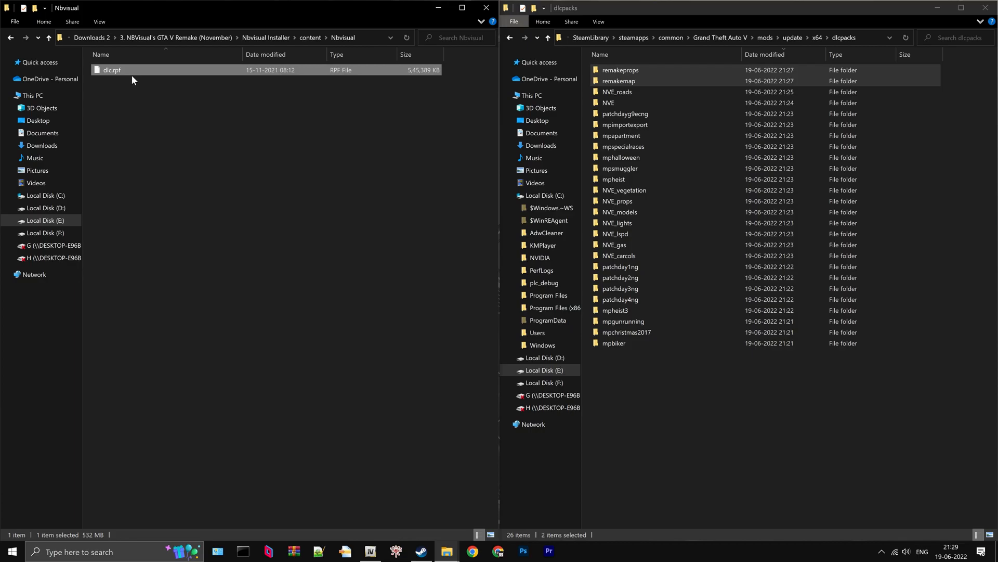
left_click(178, 149)
right_click(178, 150)
mouse_move(266, 287)
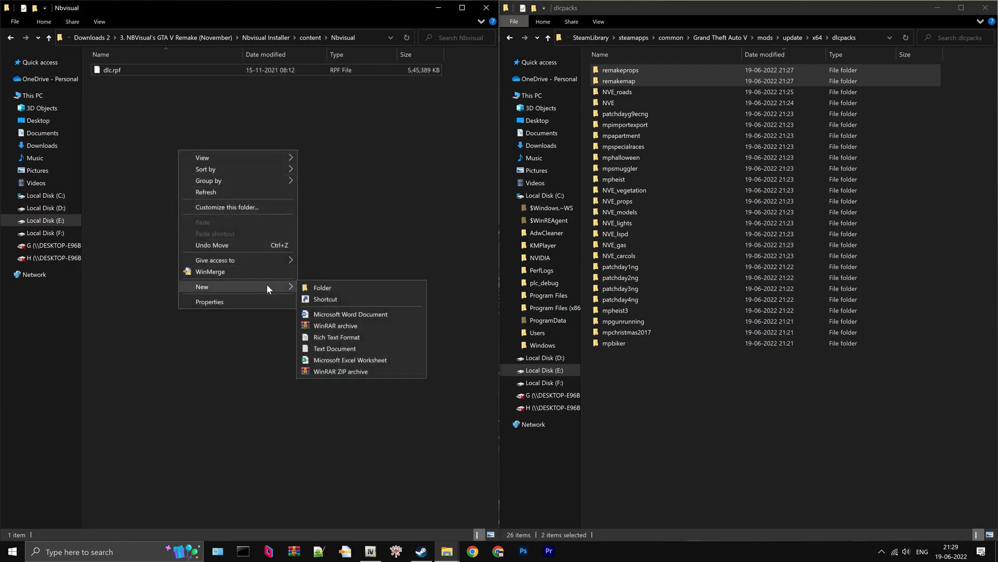
left_click(313, 290)
type("Ex")
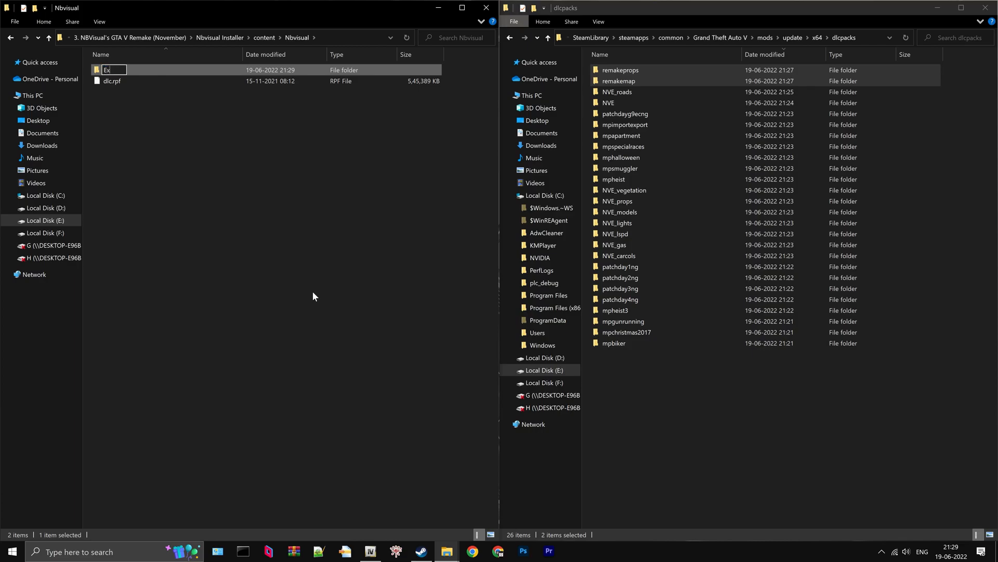
type("tracted Individual Files")
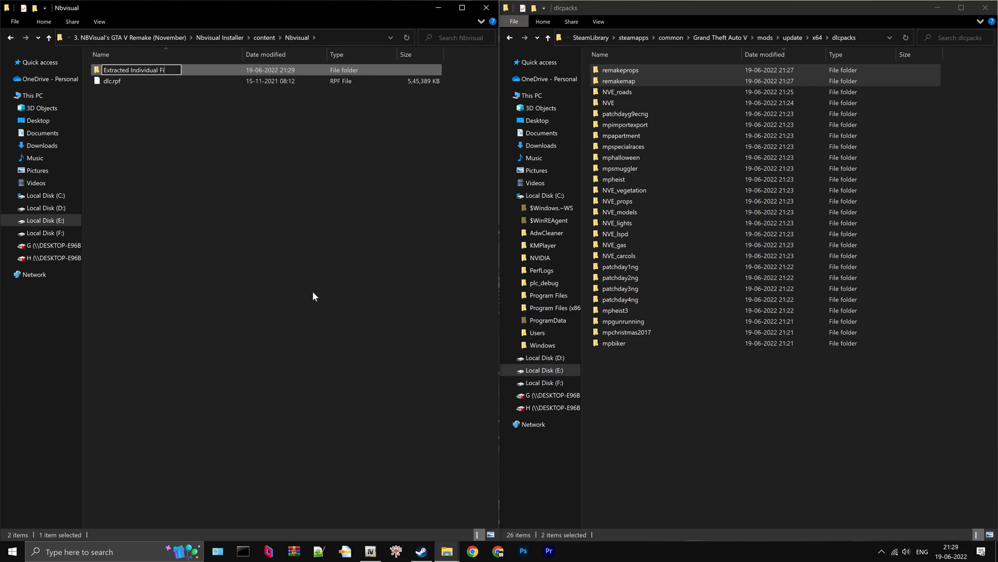
key("Return")
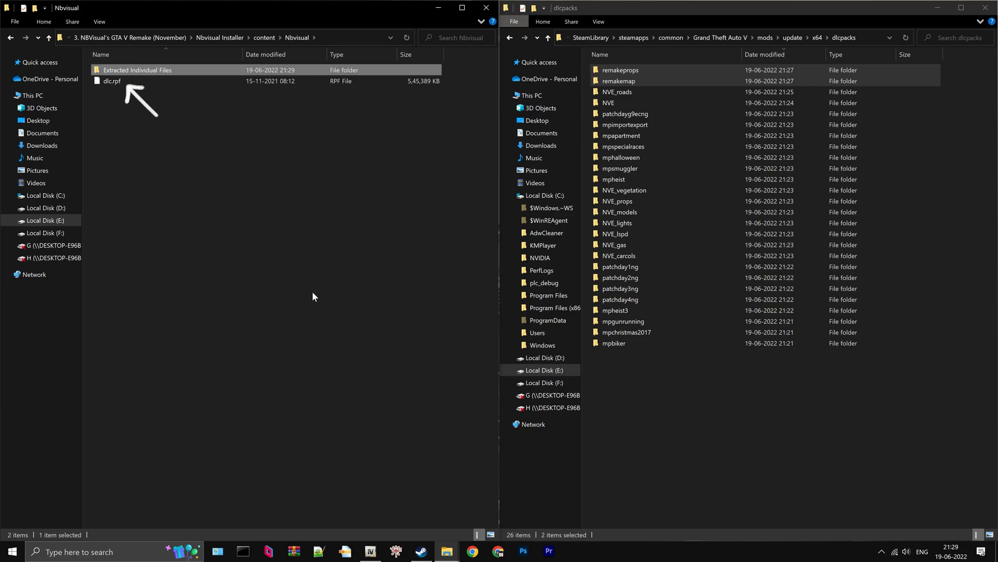
left_click(312, 293)
Switch to OpenIV and open the archive dlc.rpf from the Nbvisual folder, using that folder's copied path
left_click(370, 550)
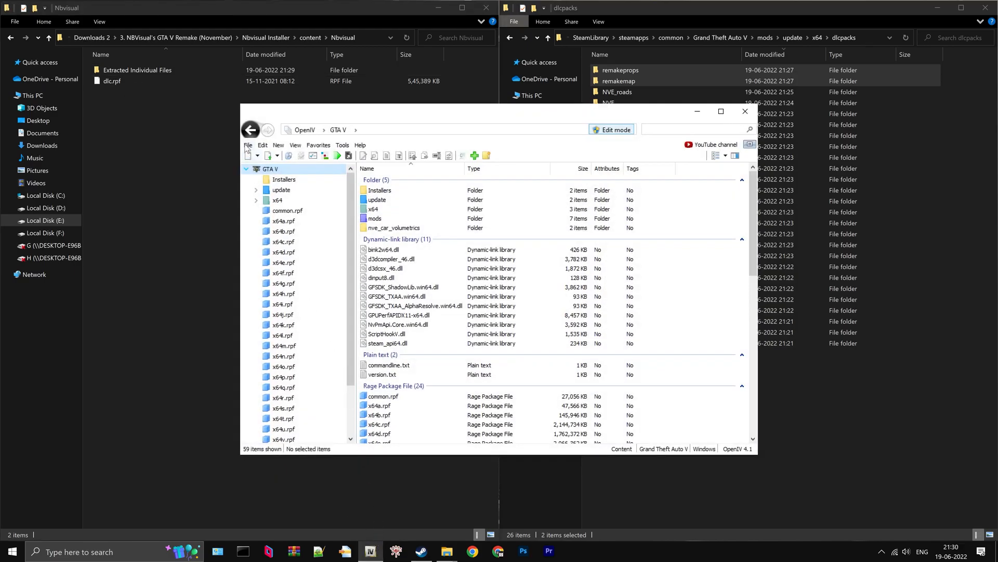
left_click(248, 146)
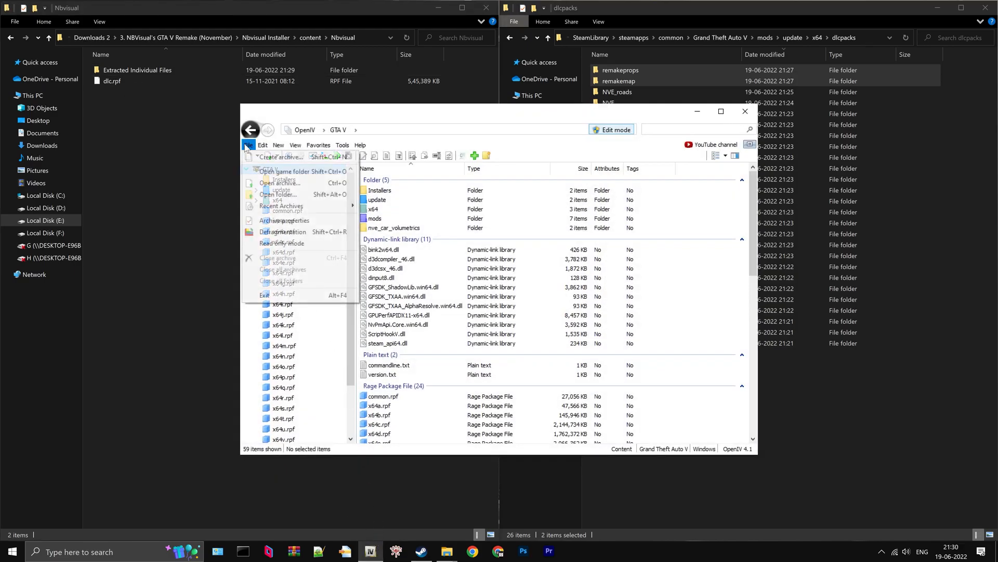
left_click(299, 186)
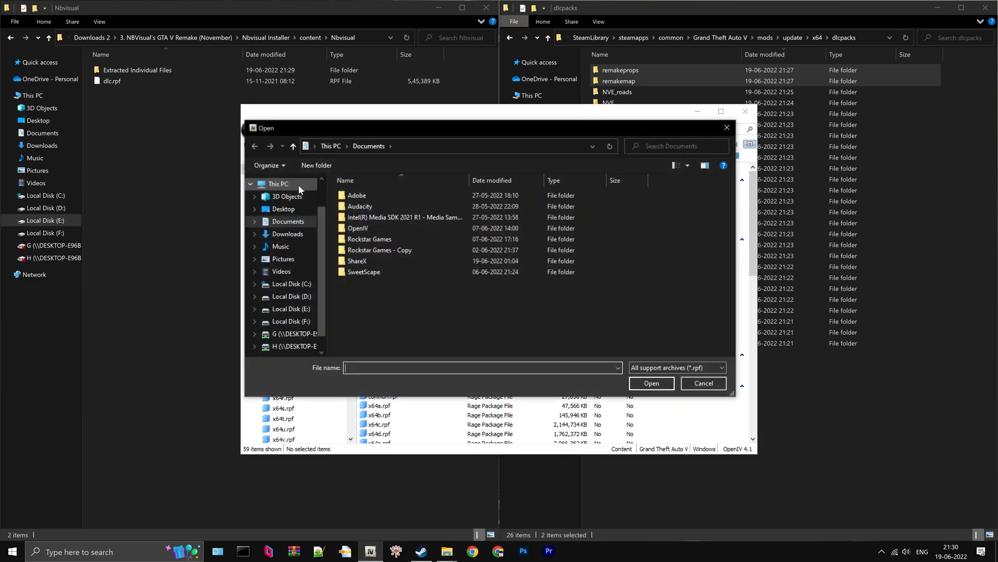
left_click(370, 36)
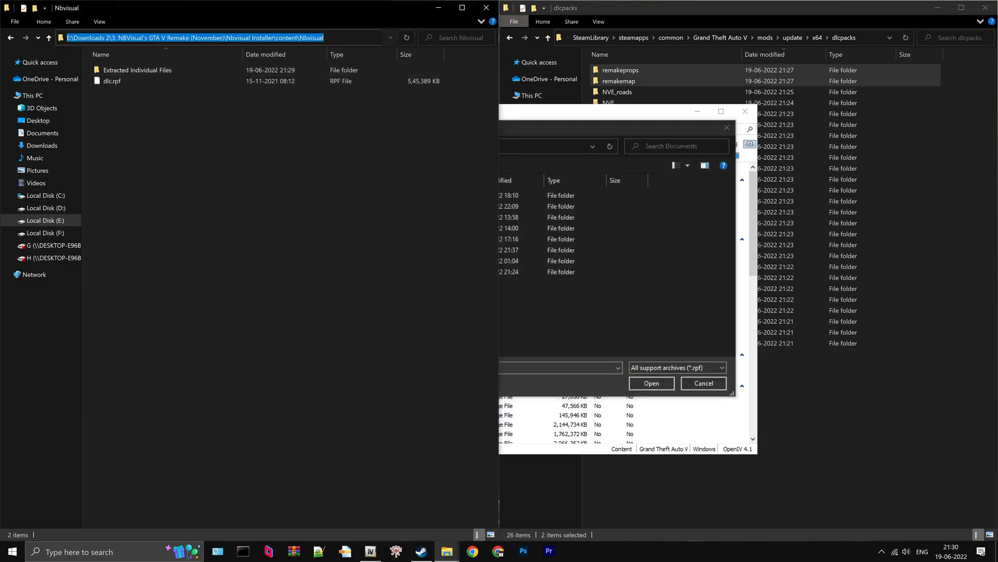
right_click(317, 38)
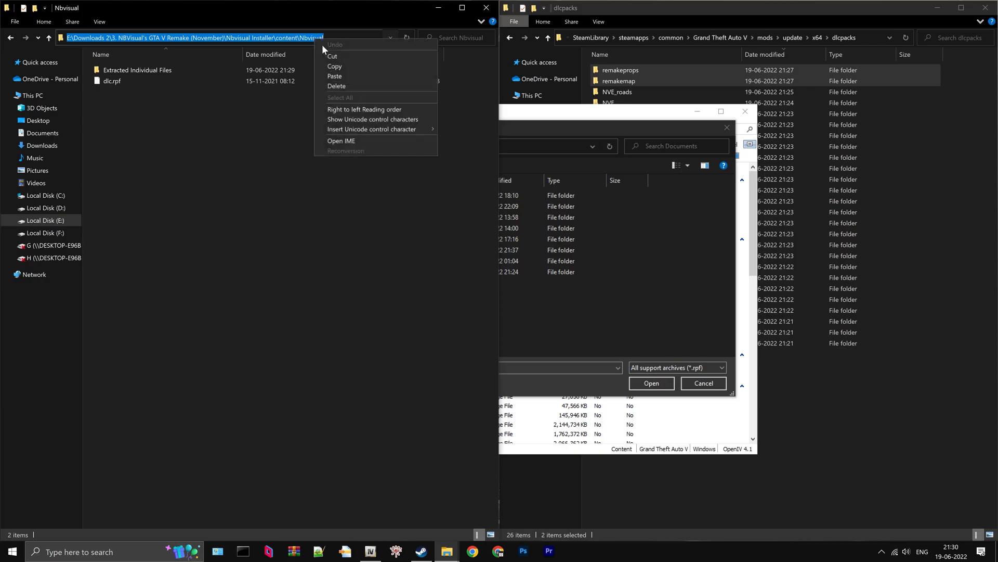
left_click(341, 65)
left_click(527, 149)
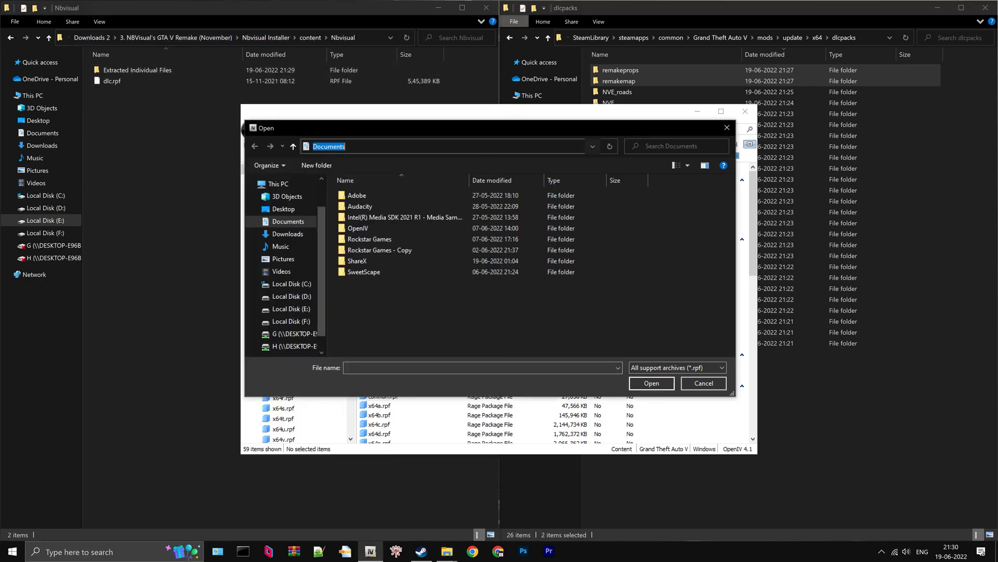
right_click(343, 154)
left_click(362, 192)
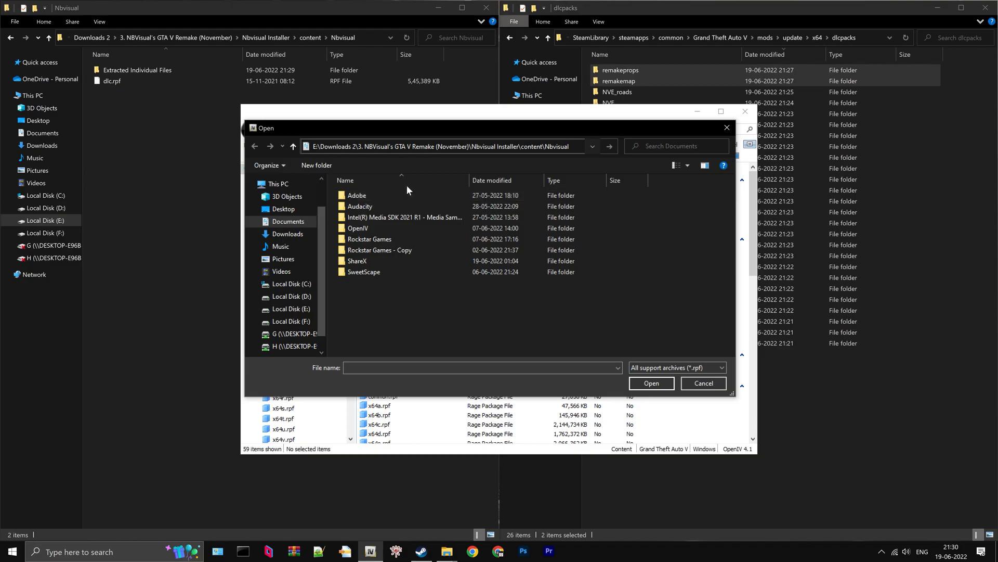
key("Return")
left_click(368, 207)
left_click(652, 383)
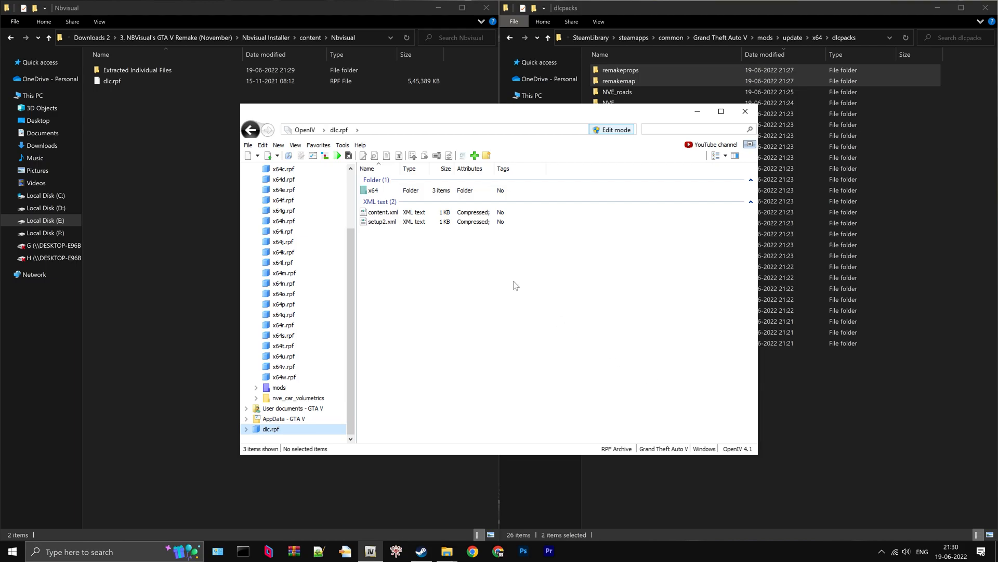
Extract all files of metadata.rpf in the archive's x64 folder into the Extracted Individual Files folder
double_click(391, 190)
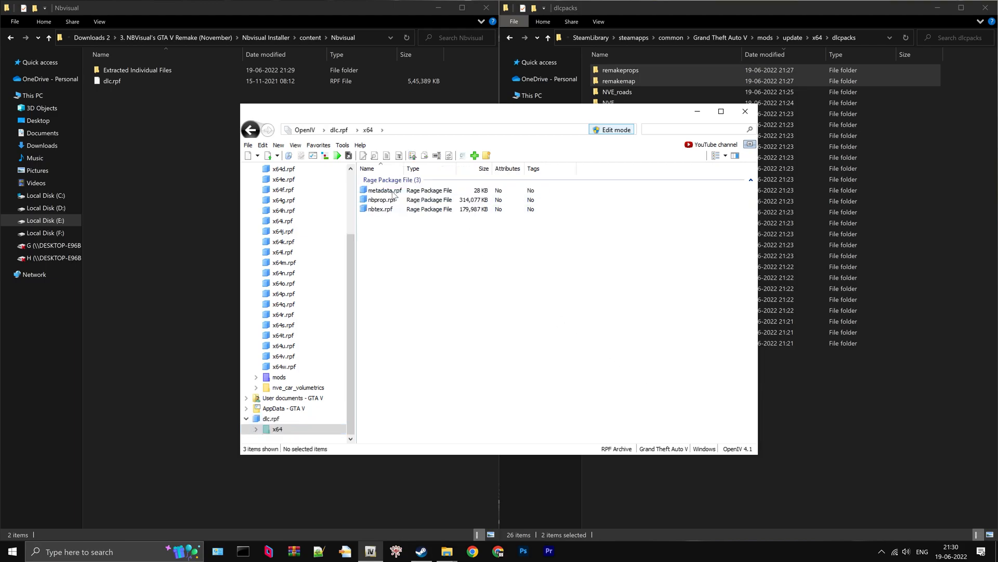
double_click(159, 68)
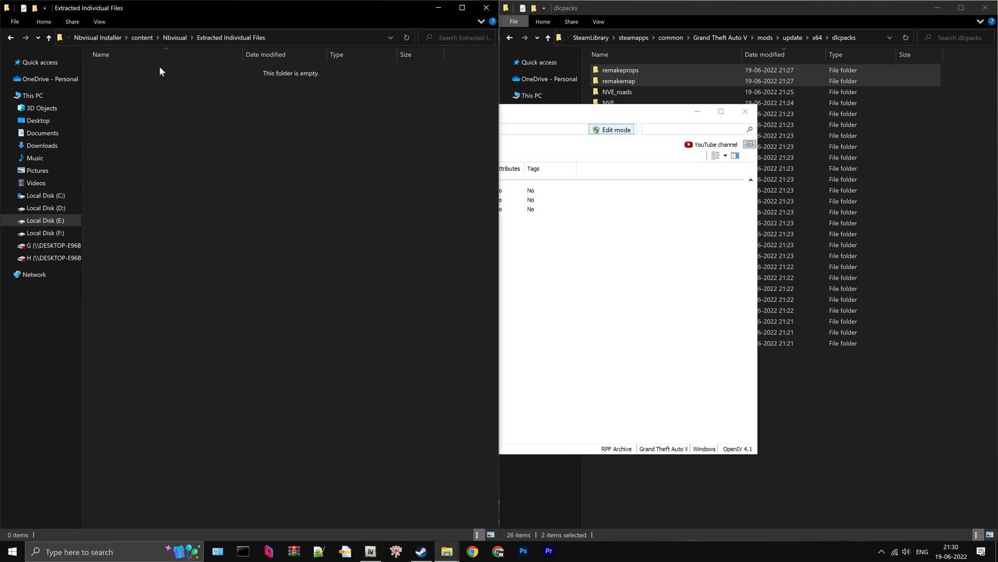
left_click(556, 272)
double_click(390, 191)
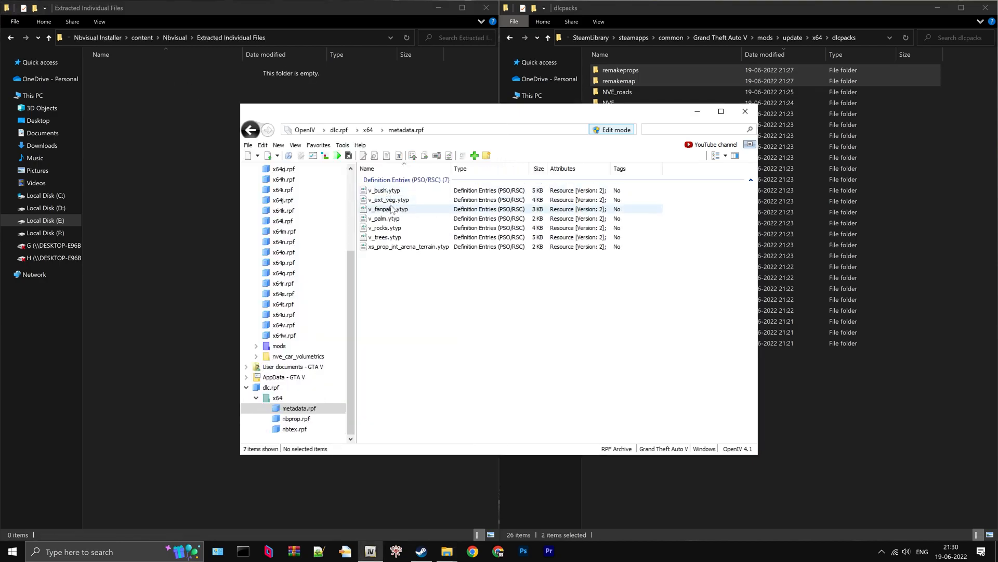
key("ctrl+a")
left_click_drag(379, 219, 170, 142)
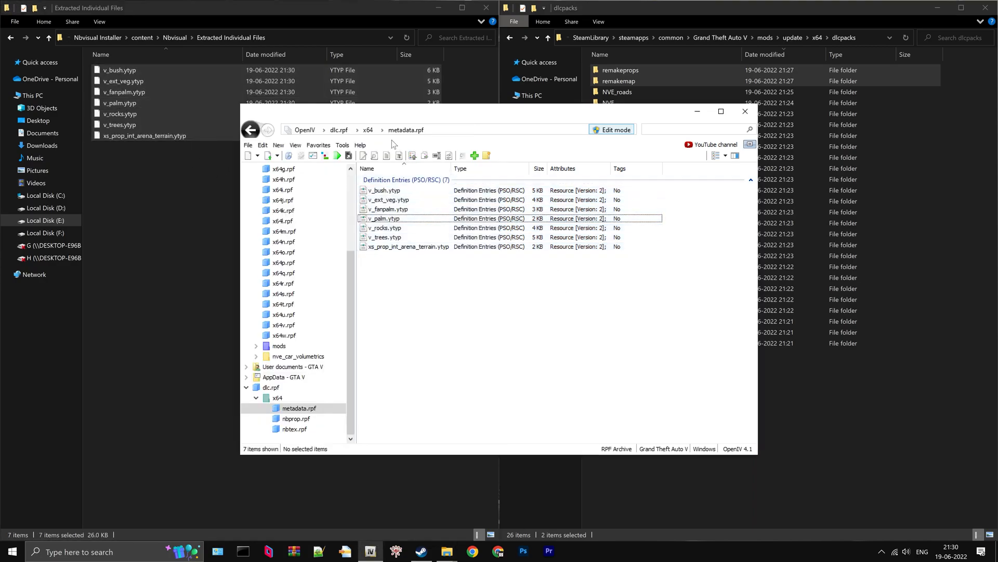
Extract all files of nbprop.rpf from the x64 folder into the Extracted Individual Files folder
left_click(369, 130)
double_click(398, 200)
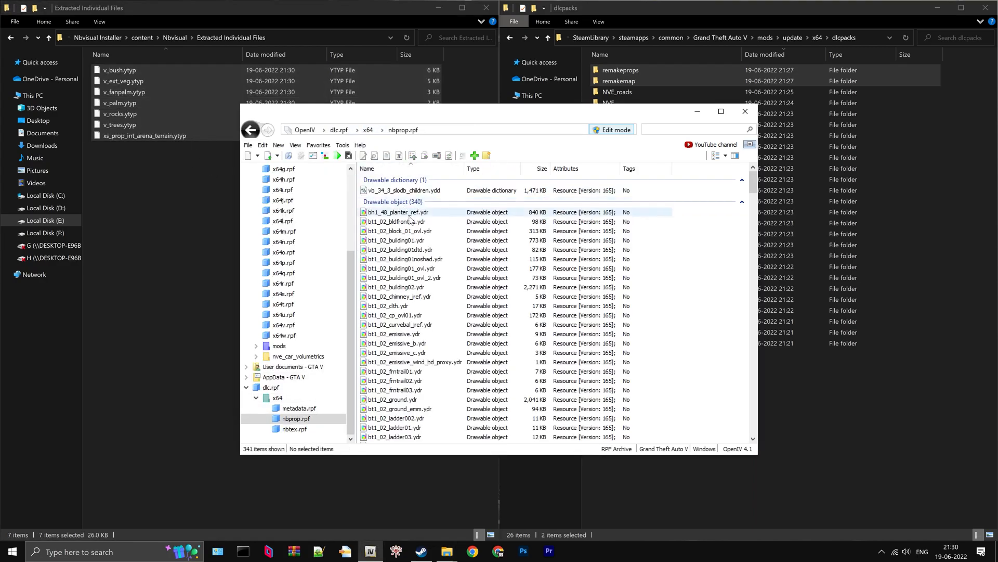
key("ctrl+a")
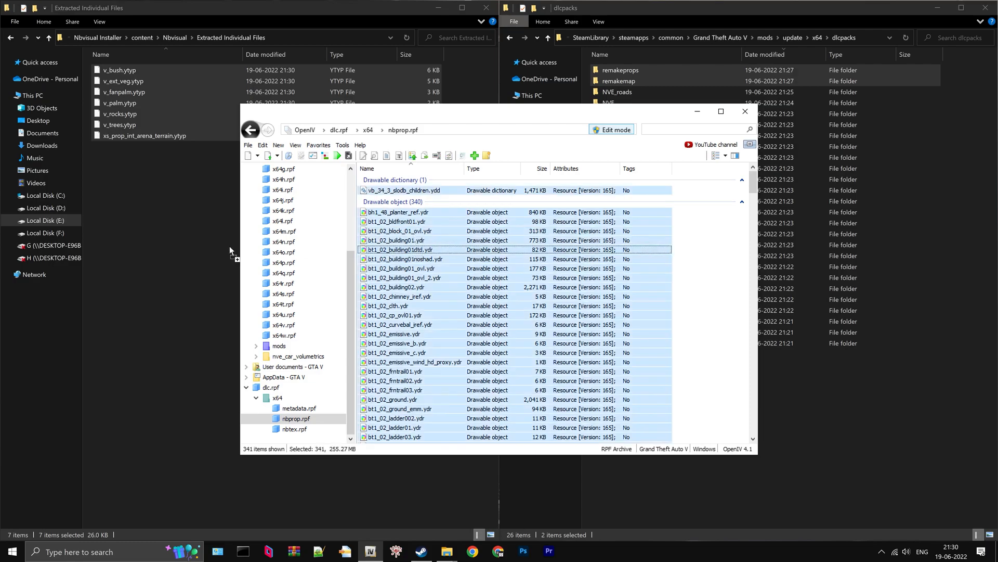
left_click_drag(232, 248, 189, 231)
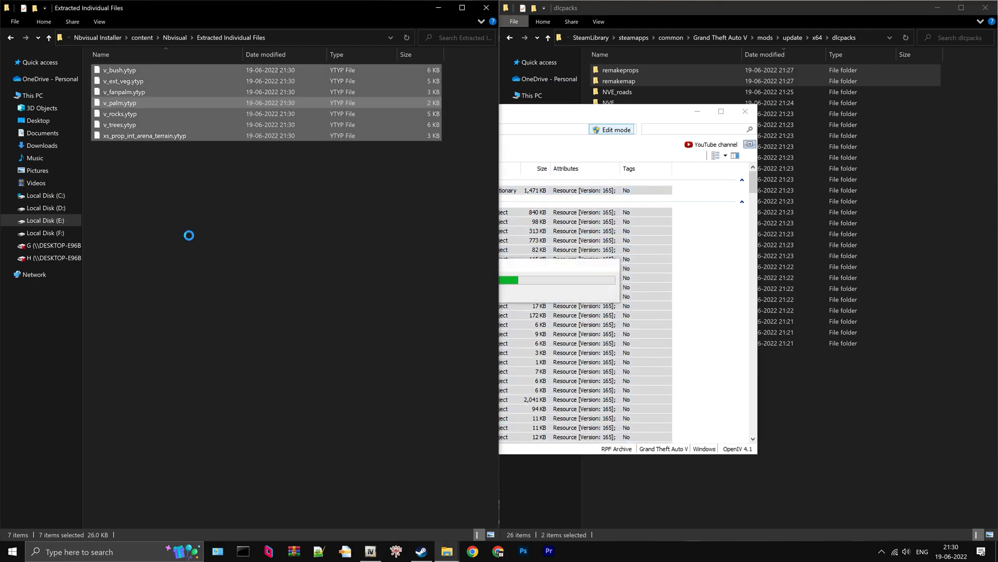
left_click(522, 115)
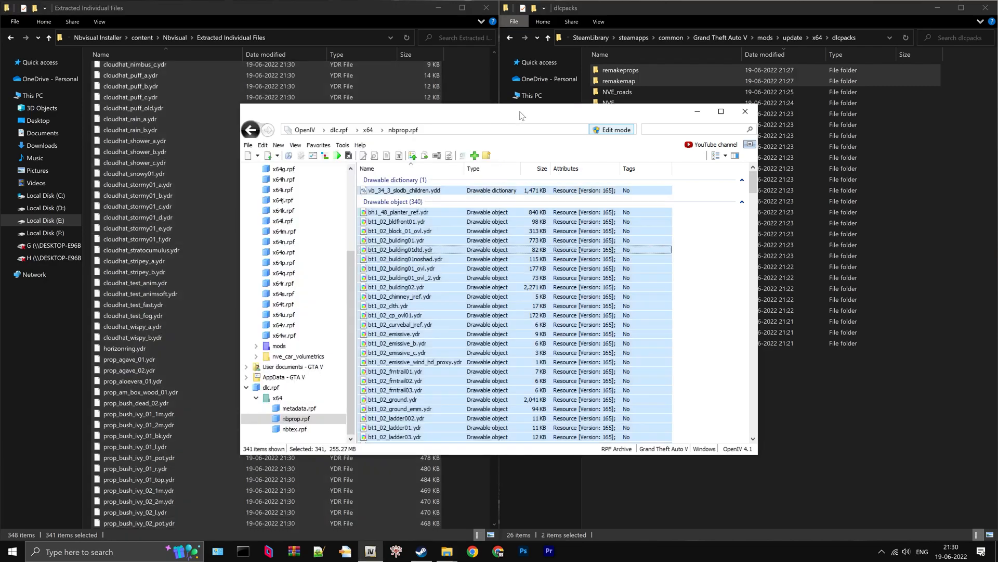
Extract all files of nbtex.rpf from the archive's x64 folder into the Extracted Individual Files folder
left_click(368, 130)
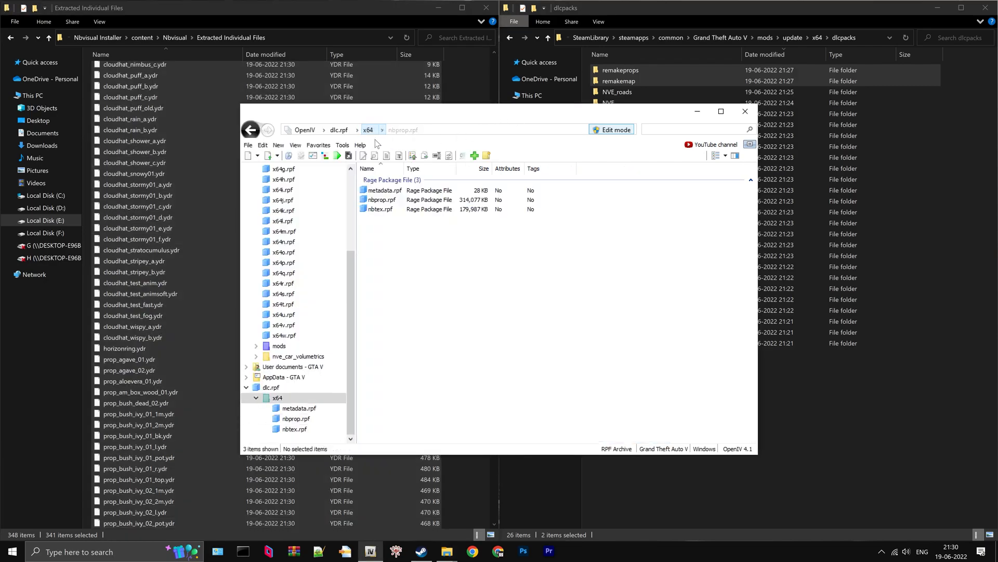
double_click(391, 209)
left_click(413, 229)
key("ctrl+a")
left_click_drag(414, 232, 204, 242)
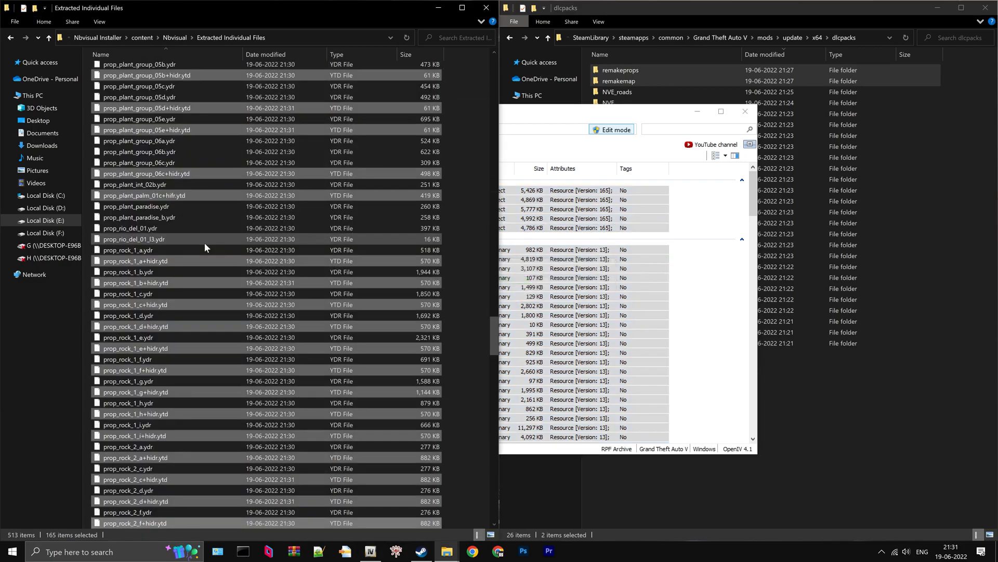
left_click(464, 244)
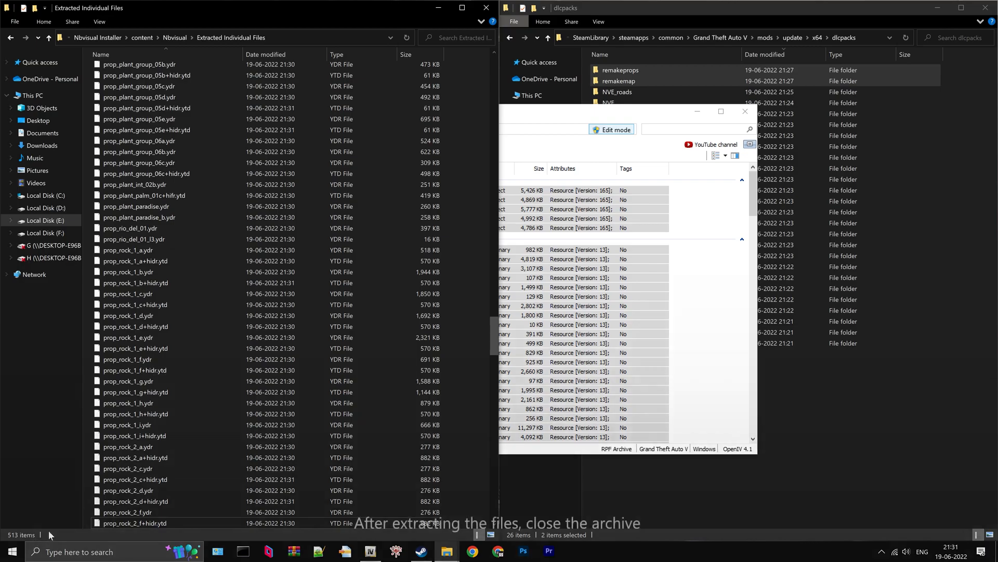
Switch back to OpenIV and close all open archives
left_click(553, 120)
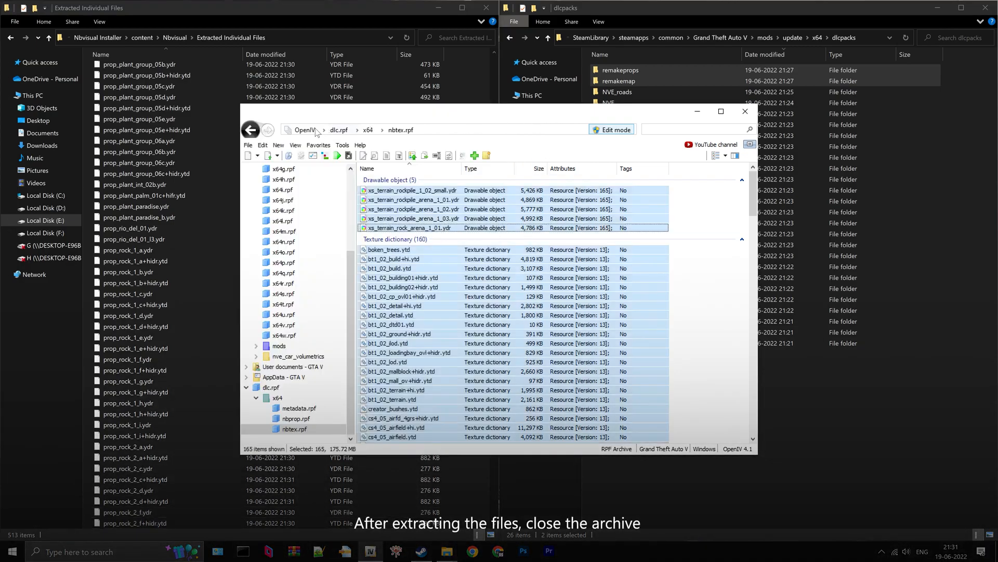
left_click(248, 145)
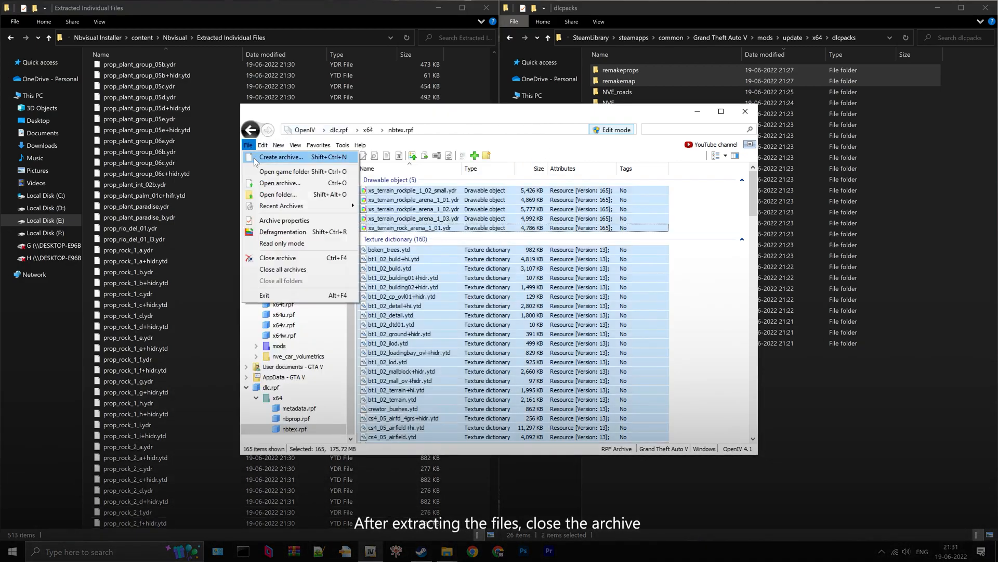
left_click(309, 271)
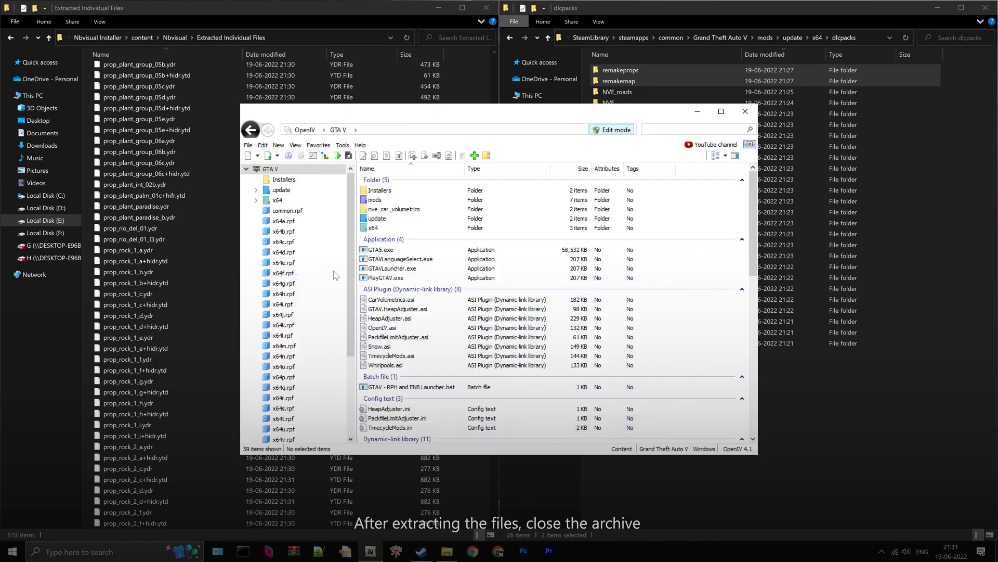
Open veg_props.rpf in the x64 folder of NVE_vegetation's dlc.rpf, under mods/update/x64/dlcpacks
double_click(385, 202)
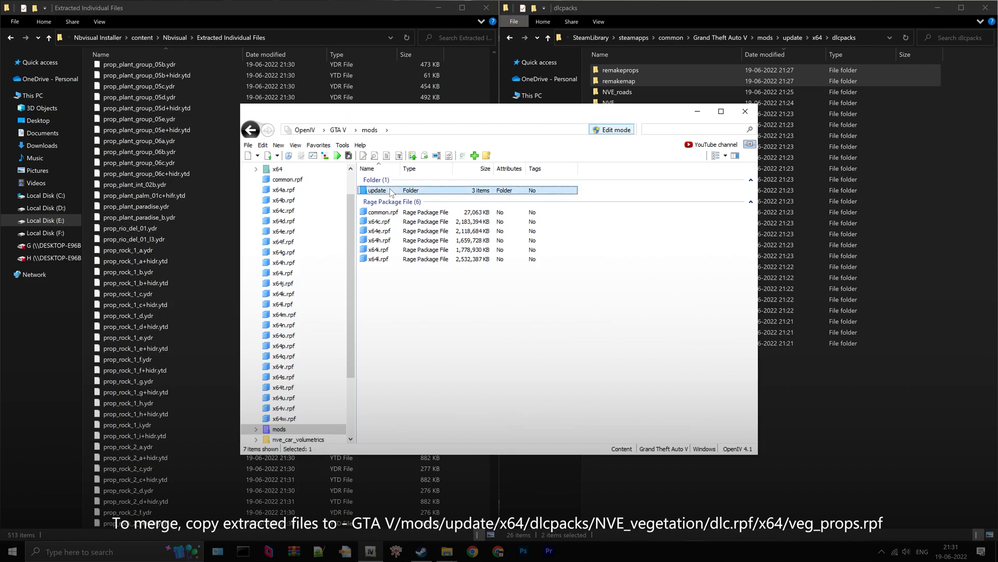
double_click(391, 191)
double_click(392, 192)
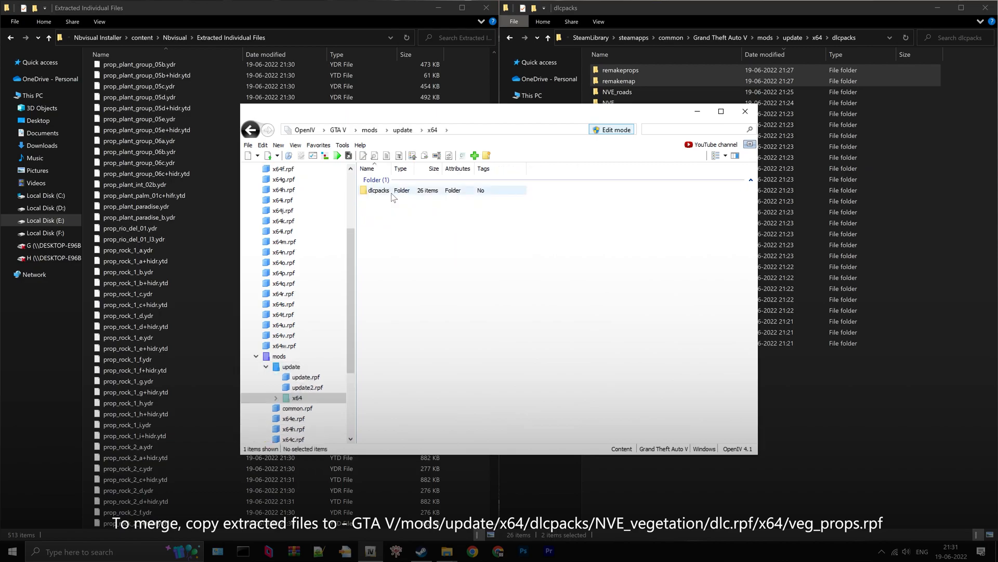
double_click(379, 190)
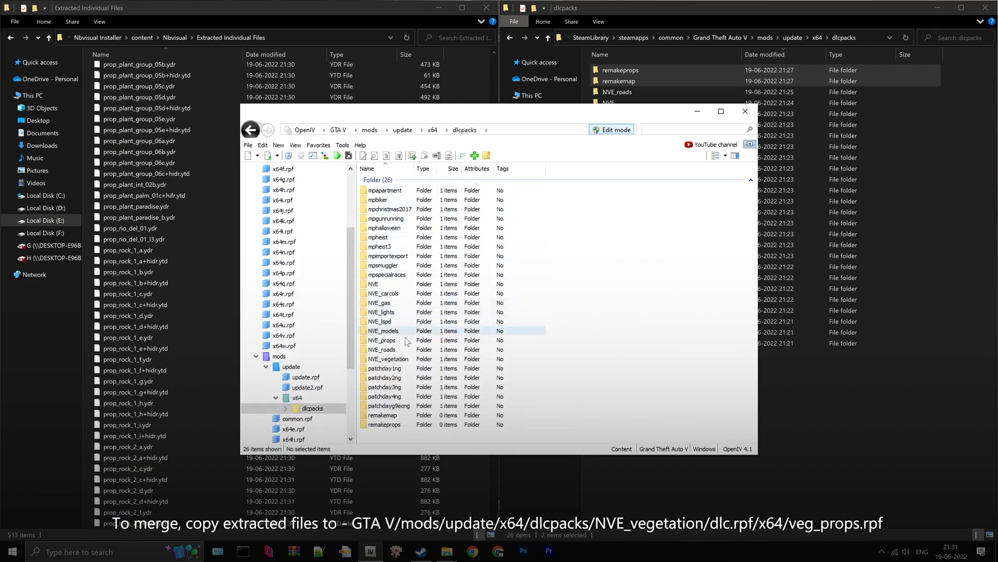
left_click(410, 359)
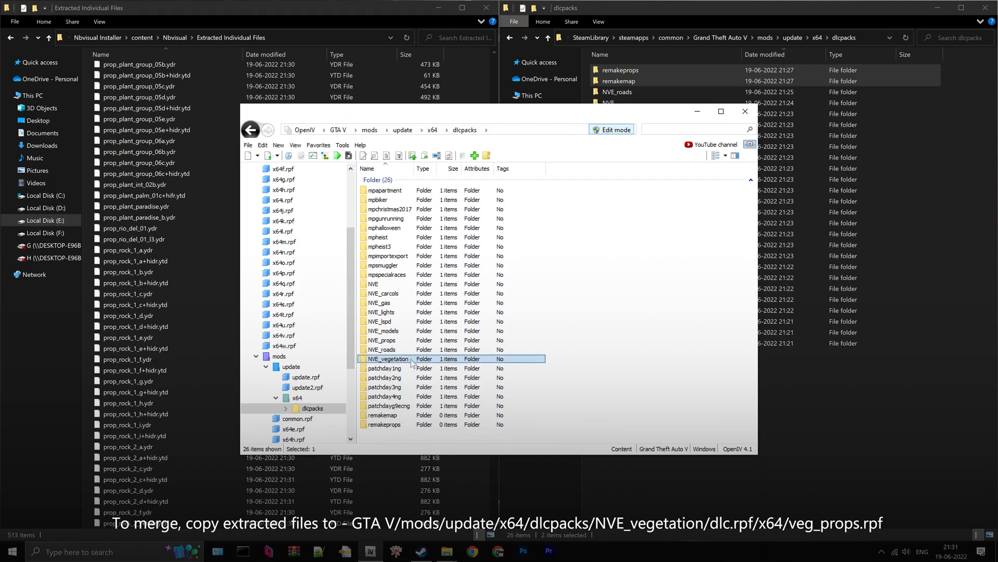
double_click(412, 360)
double_click(387, 191)
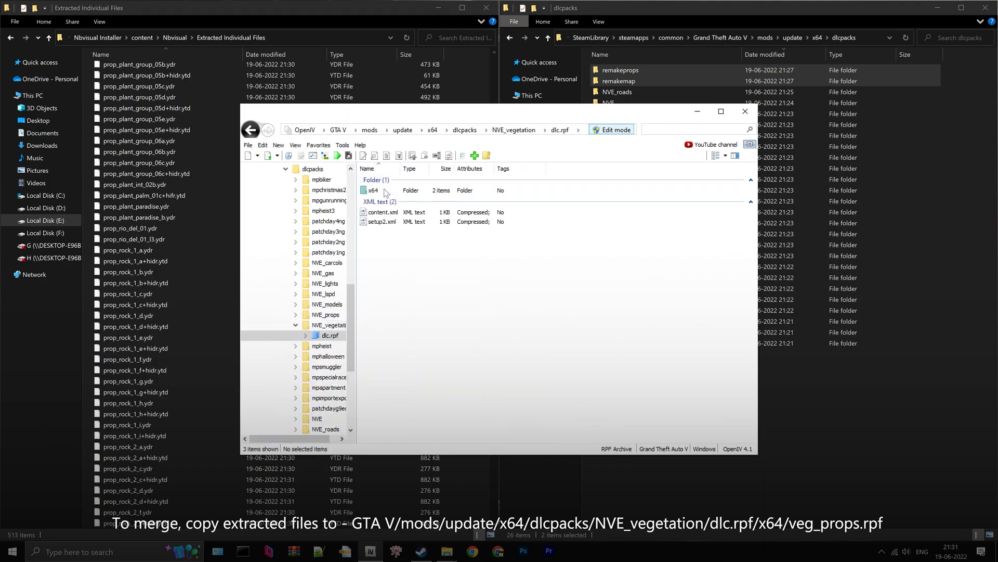
double_click(387, 192)
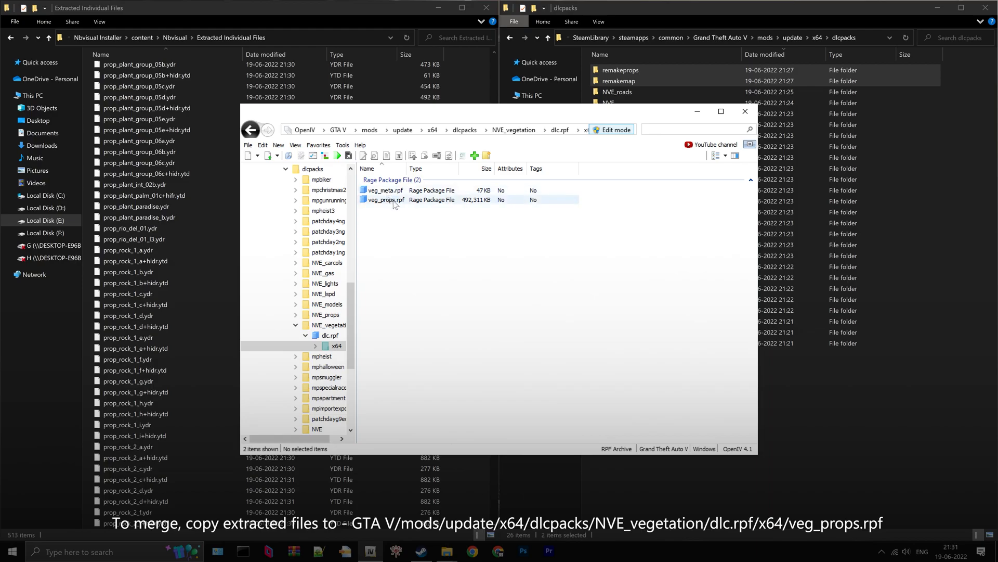
left_click(396, 202)
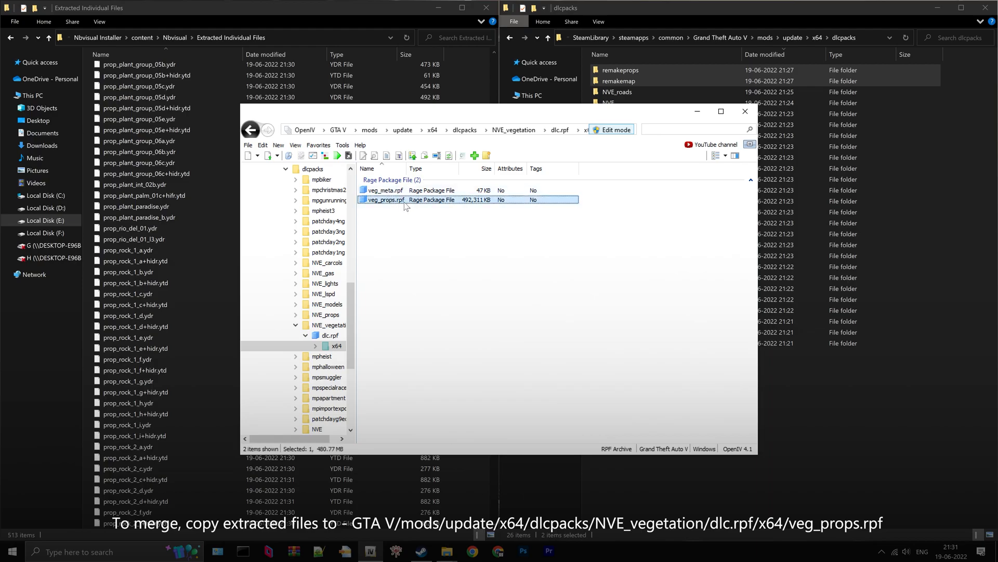
double_click(405, 202)
Copy all files from the Extracted Individual Files folder into veg_props.rpf
left_click(202, 141)
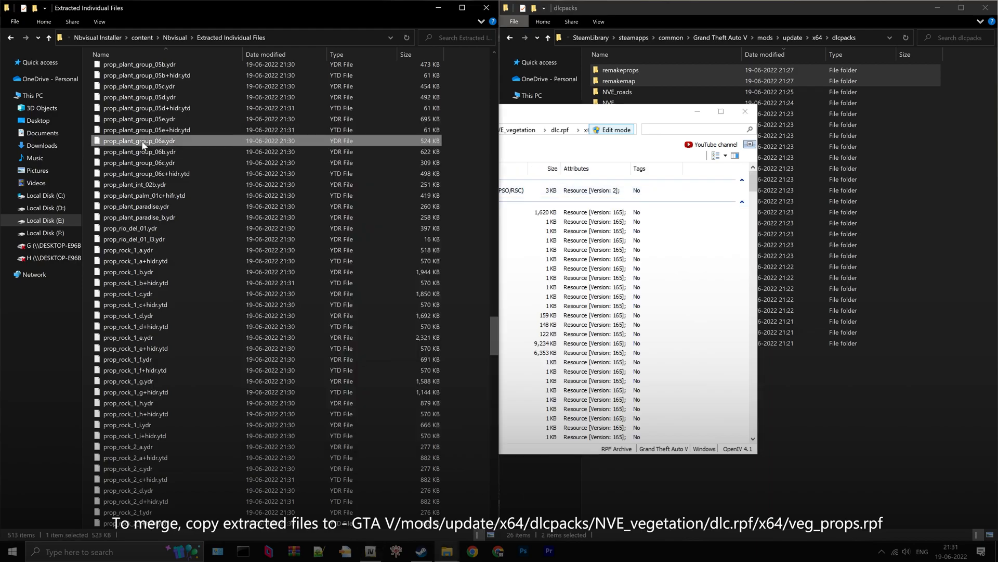
key("ctrl+a")
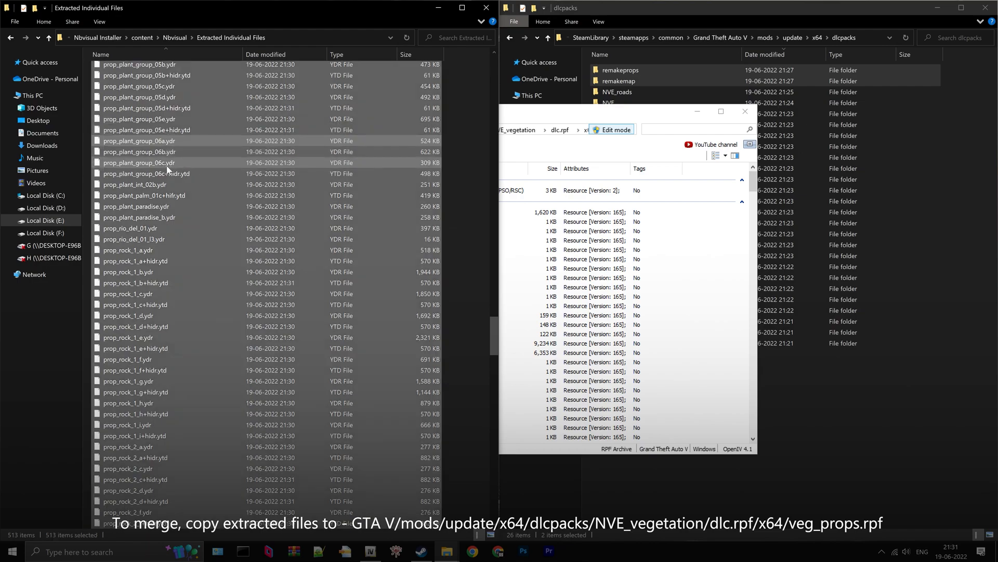
left_click_drag(154, 182, 714, 306)
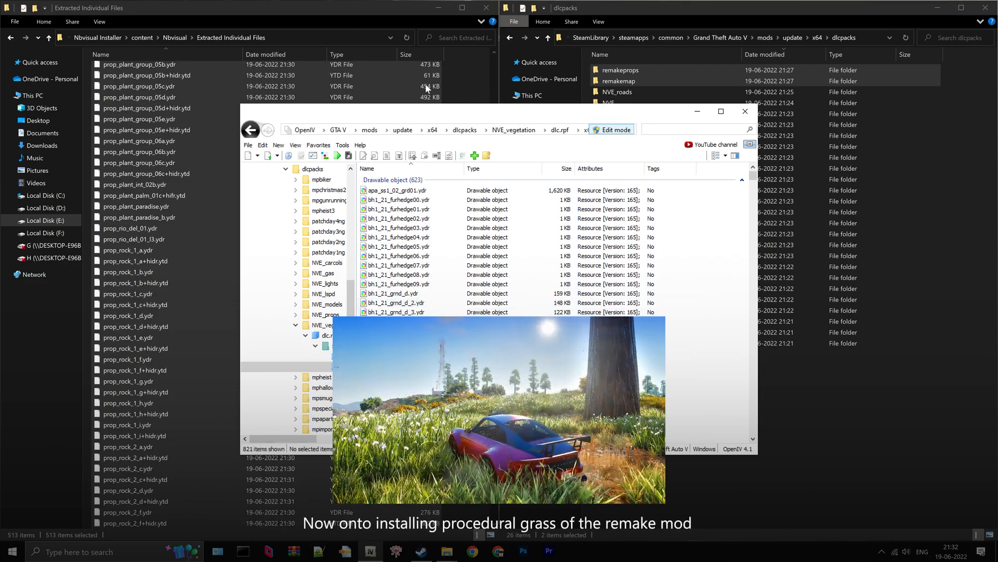
Rename nb vegetation procedural.oiv in the 3. NBVisual's GTA V Remake (November) folder to nb vegetation procedural.zip
left_click(174, 38)
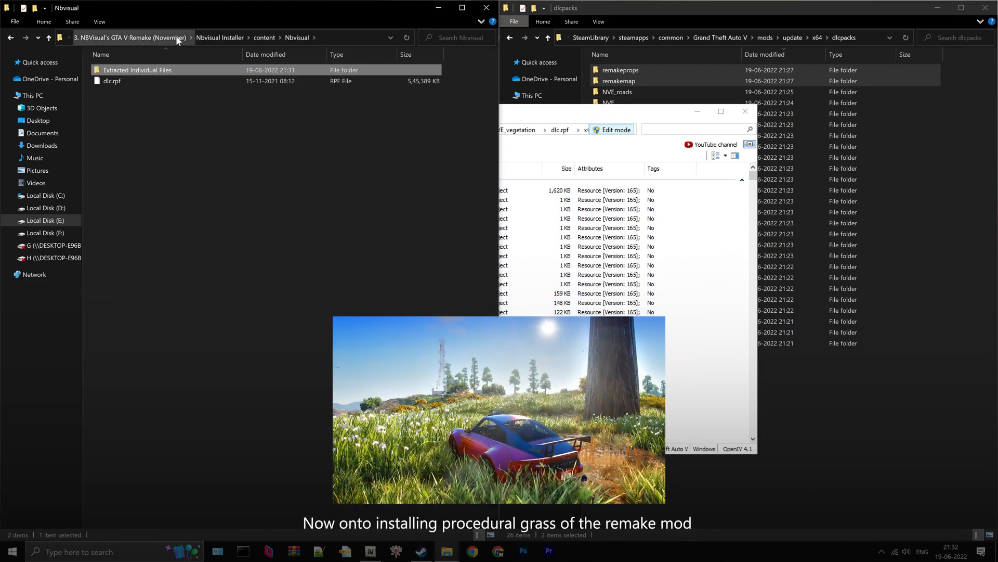
left_click(266, 37)
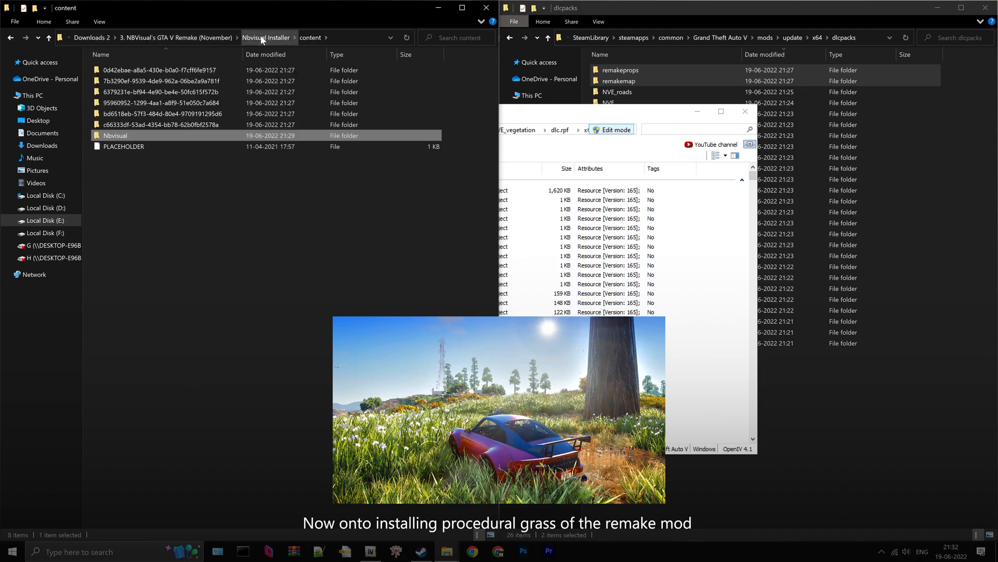
left_click(260, 35)
left_click(231, 36)
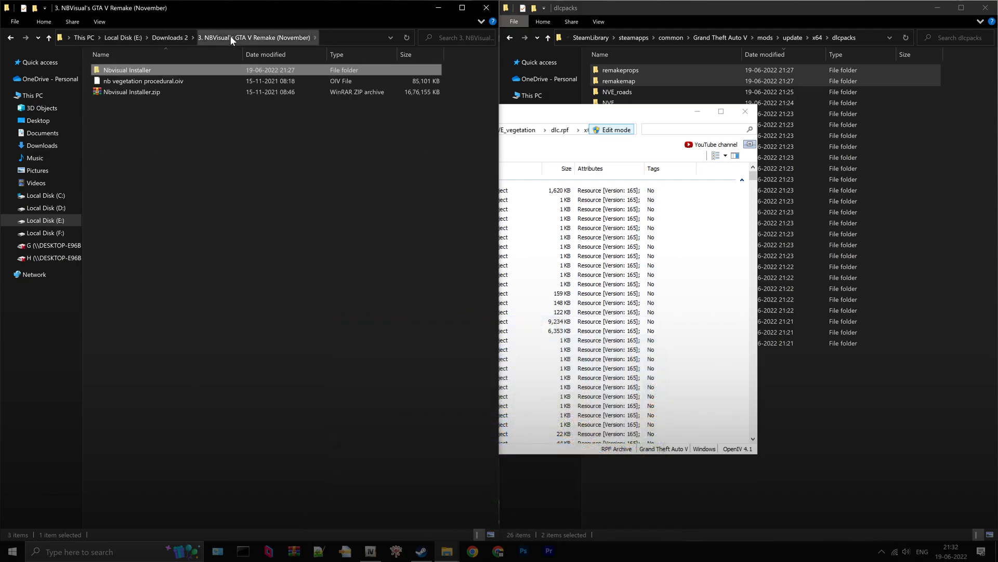
left_click(180, 82)
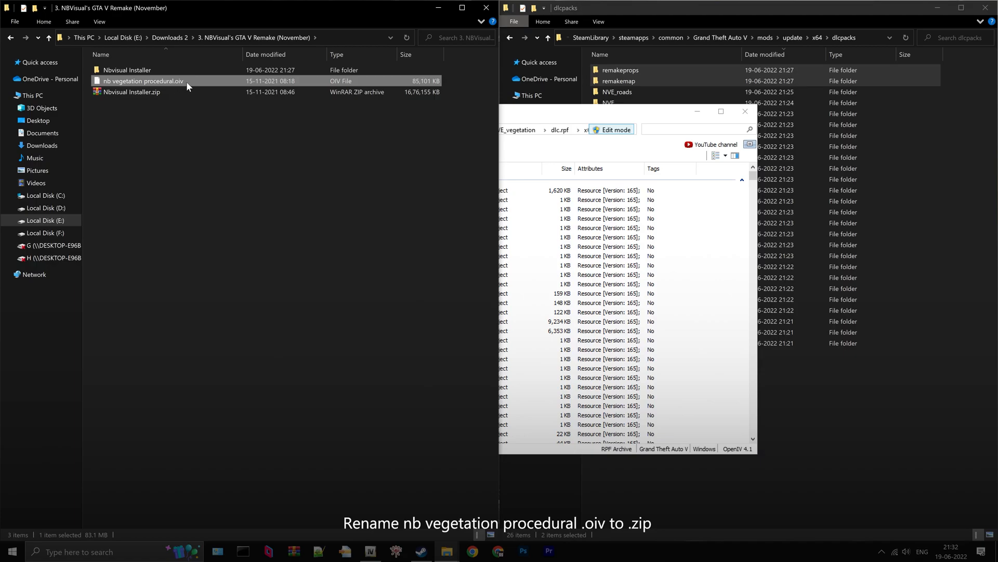
key("F2")
double_click(180, 82)
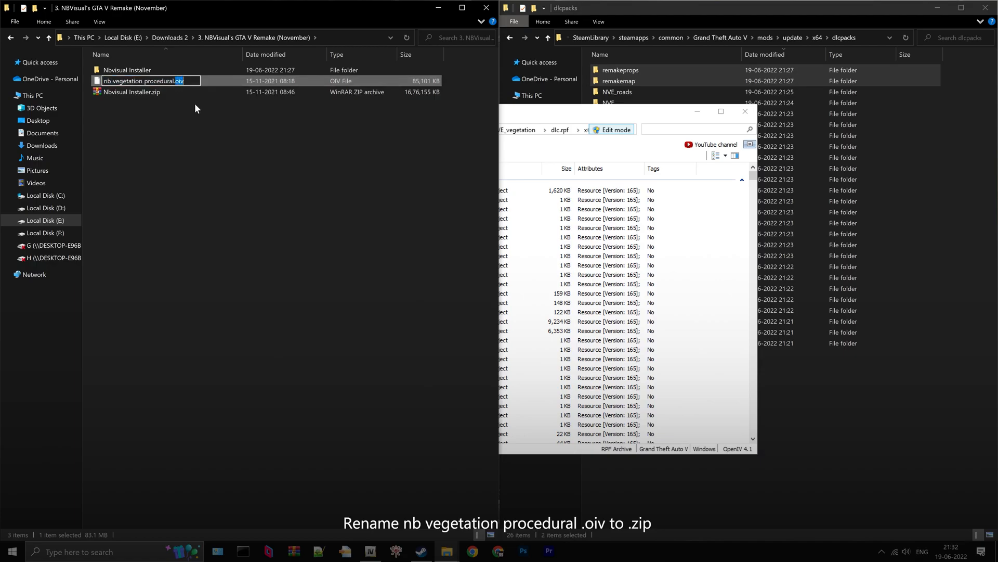
type("zip")
key("Return")
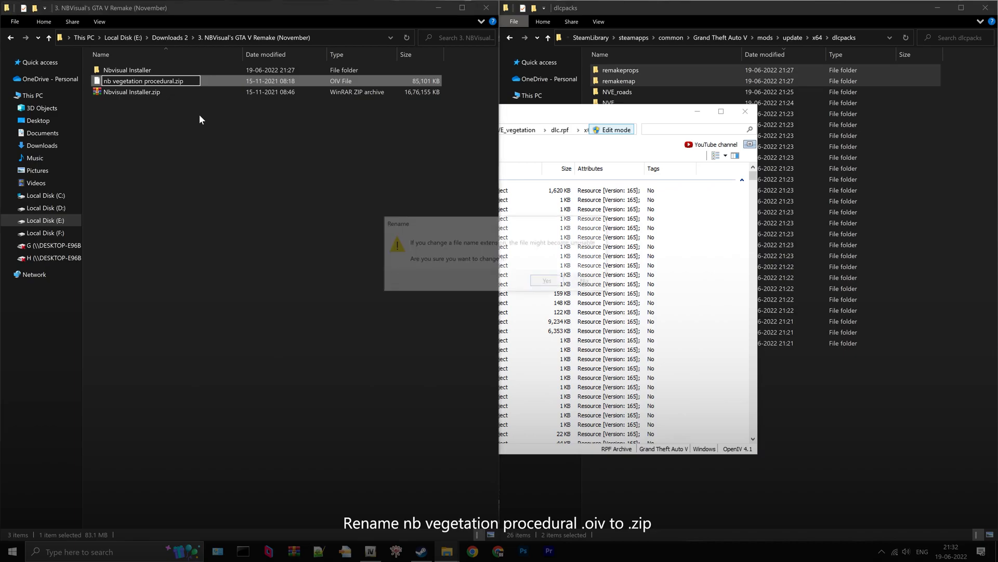
left_click(549, 282)
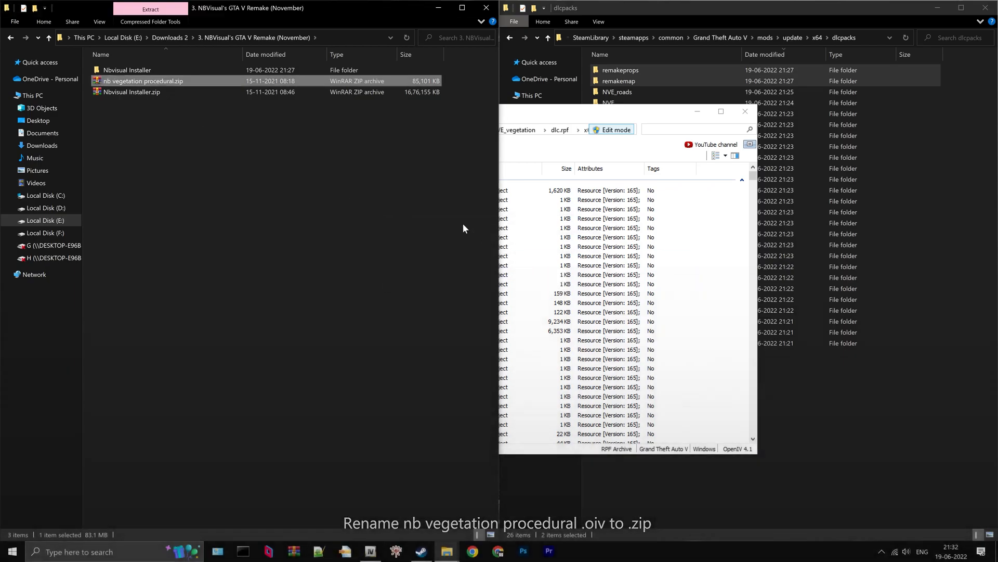
Extract nb vegetation procedural.zip into a folder of the same name and open that folder
right_click(181, 82)
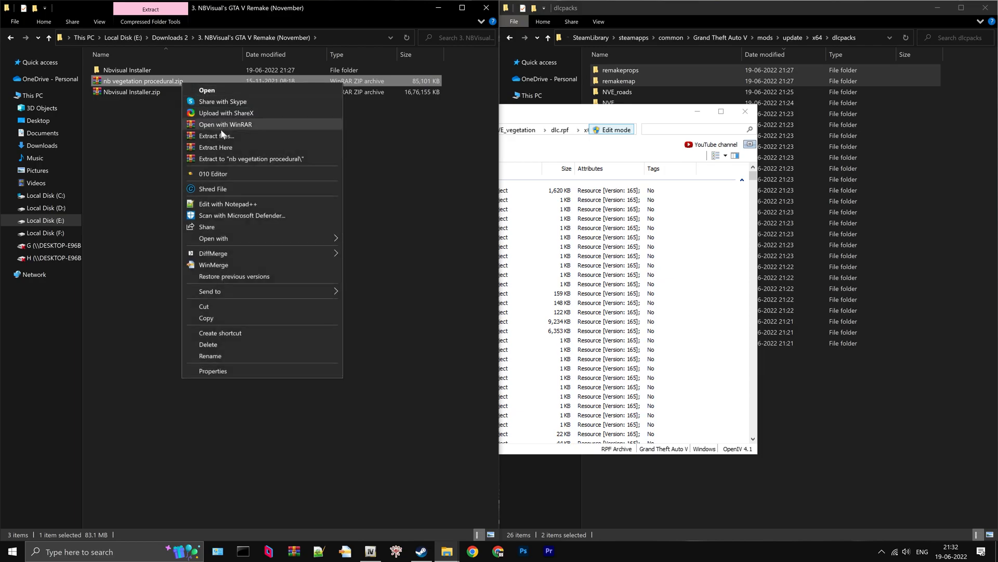
left_click(239, 158)
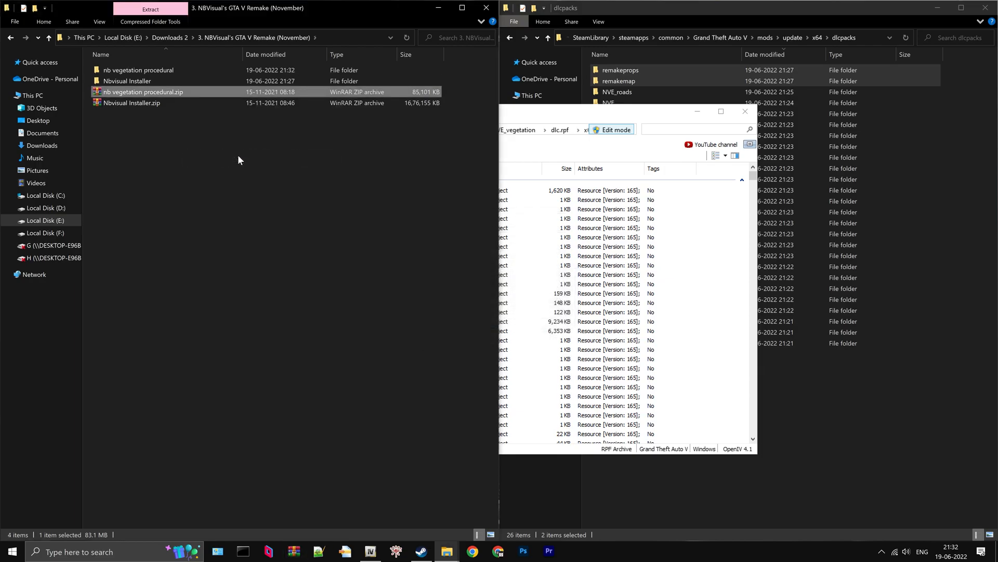
double_click(158, 69)
View assembly.xml in Internet Explorer and look up the source folder listed for v_proc1.rpf
right_click(138, 81)
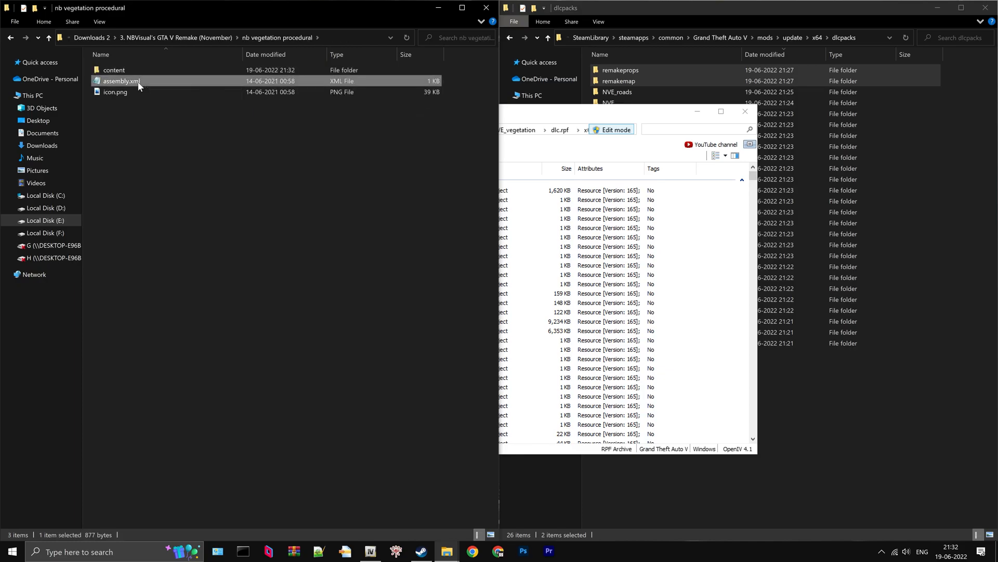
mouse_move(272, 206)
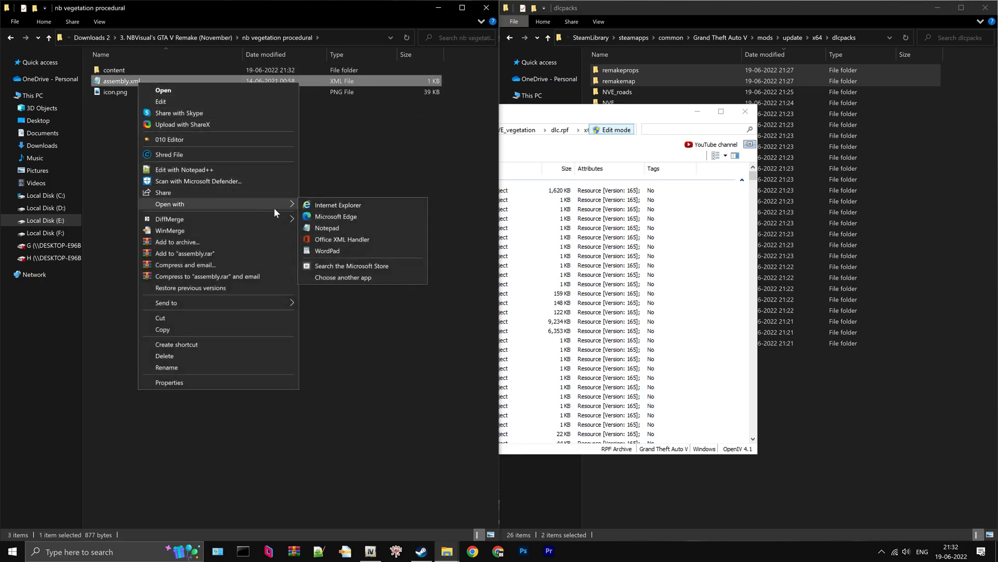
left_click(331, 207)
left_click_drag(428, 340, 393, 339)
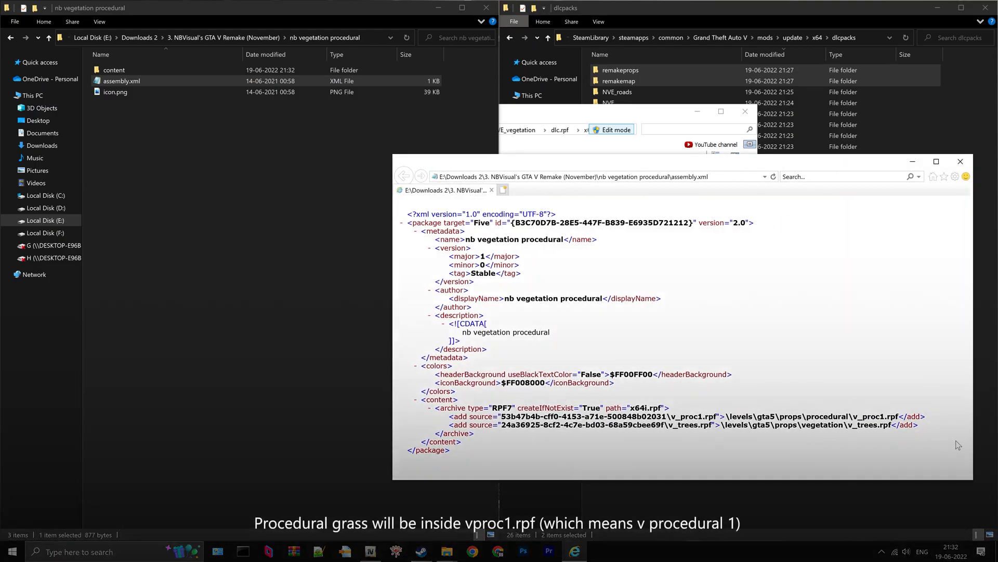
left_click_drag(854, 416, 899, 416)
left_click_drag(500, 416, 685, 417)
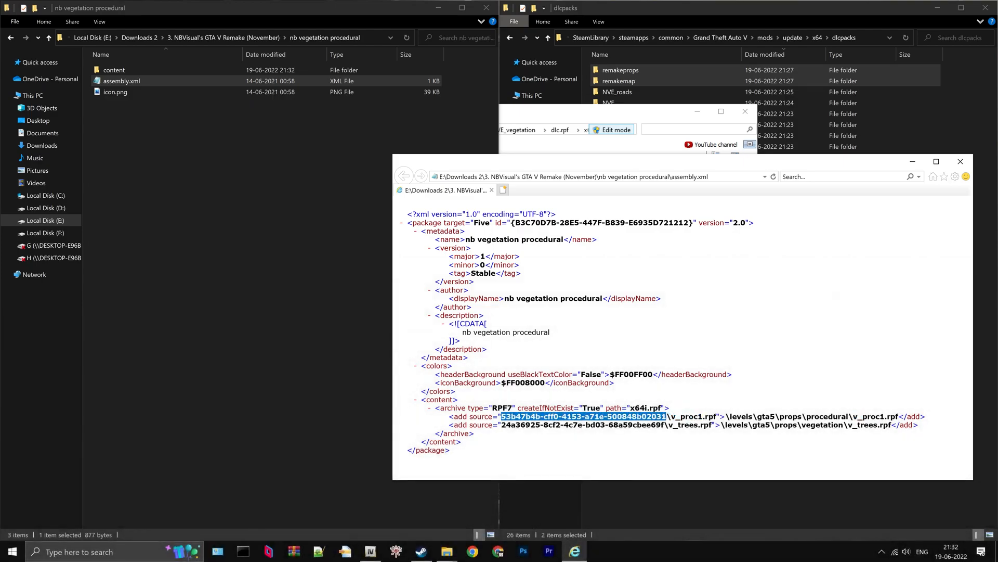
Locate v_proc1.rpf in content folder 53b47b4b-cff0-4153-a71e-500848b02031, check it against its assembly.xml entry and close the XML view
double_click(126, 70)
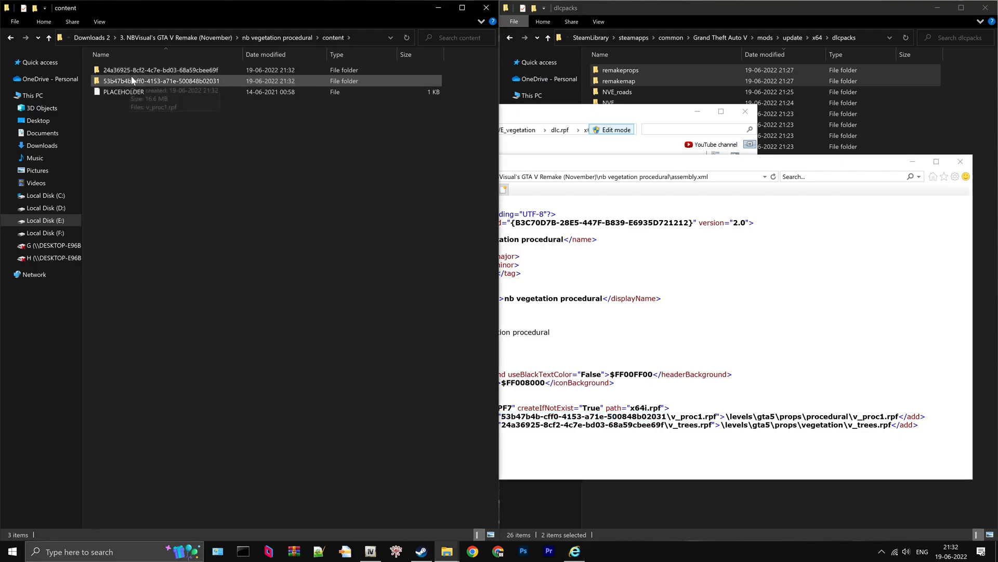
double_click(133, 81)
left_click(133, 70)
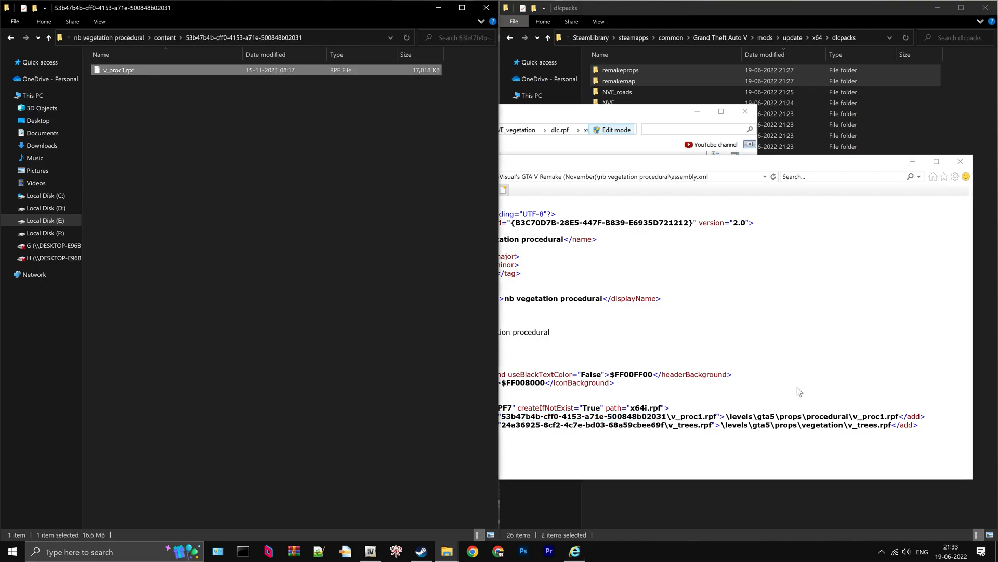
left_click_drag(853, 417, 898, 416)
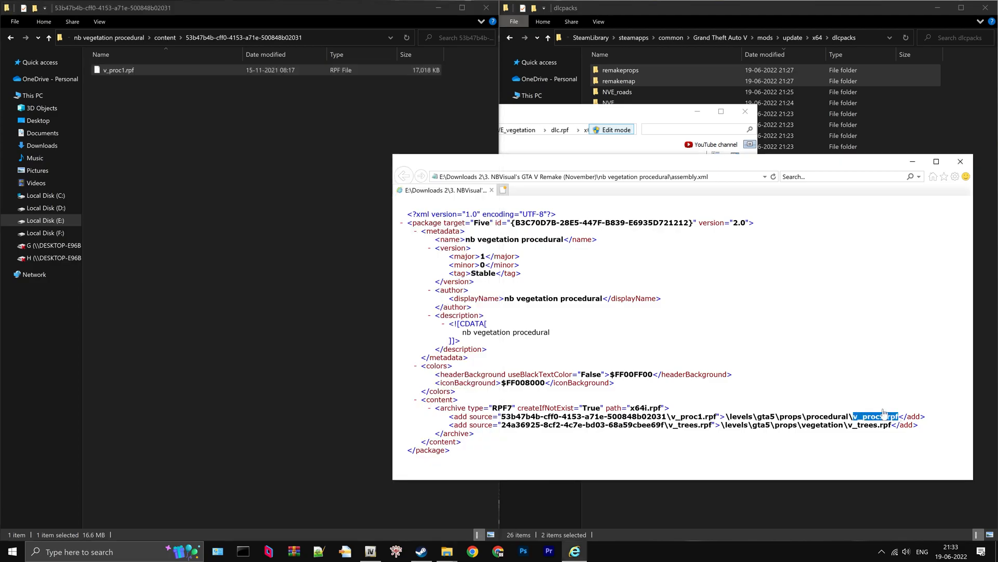
left_click(961, 162)
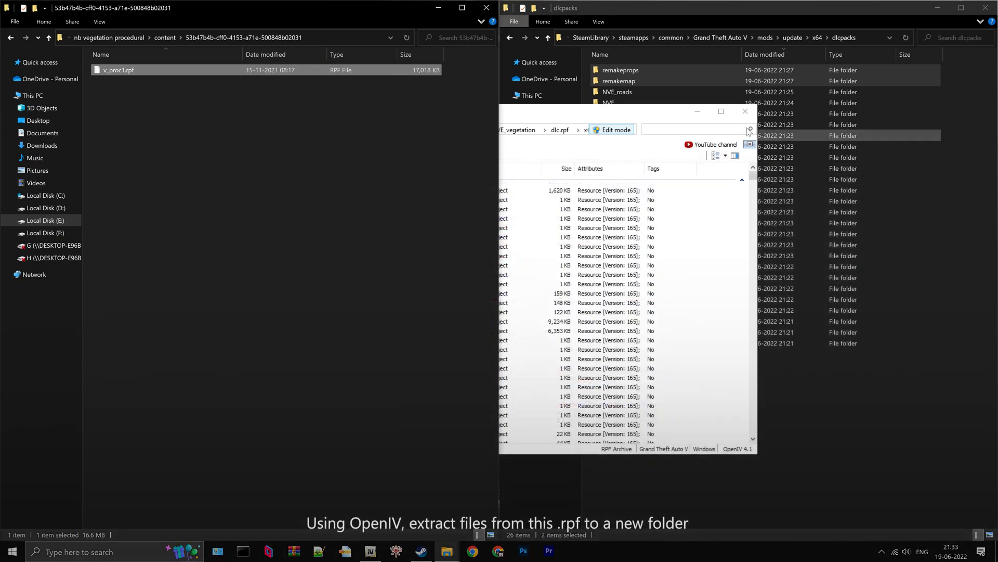
Open v_proc1.rpf from nb vegetation procedural content folder 53b47b4b-cff0-4153-a71e-500848b02031 as an archive in OpenIV
left_click(523, 115)
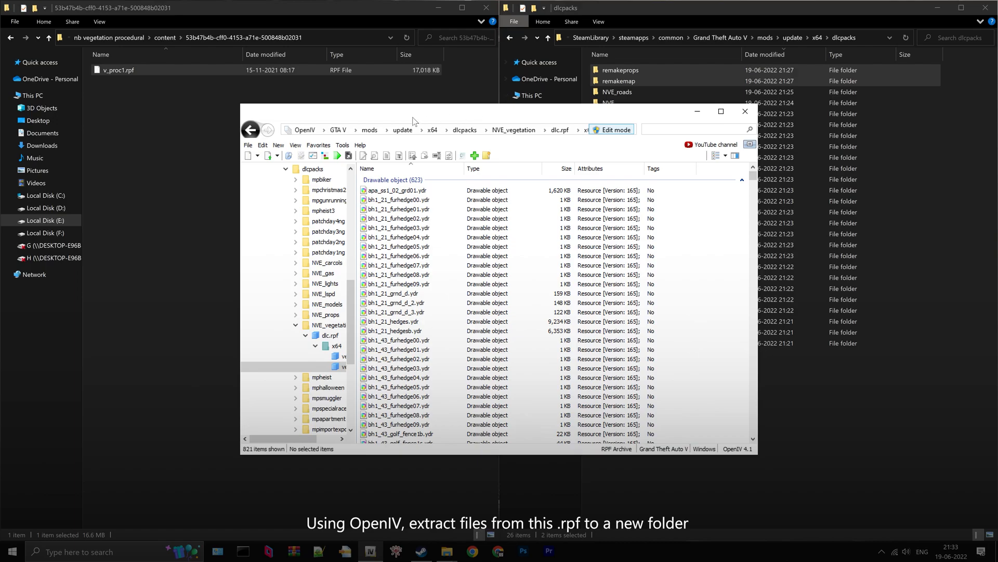
left_click(248, 146)
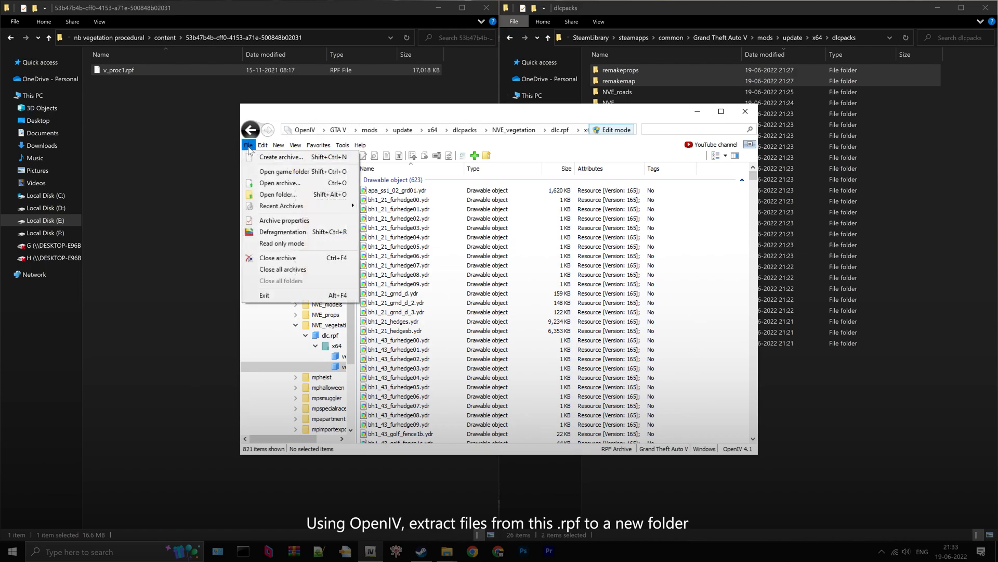
left_click(285, 183)
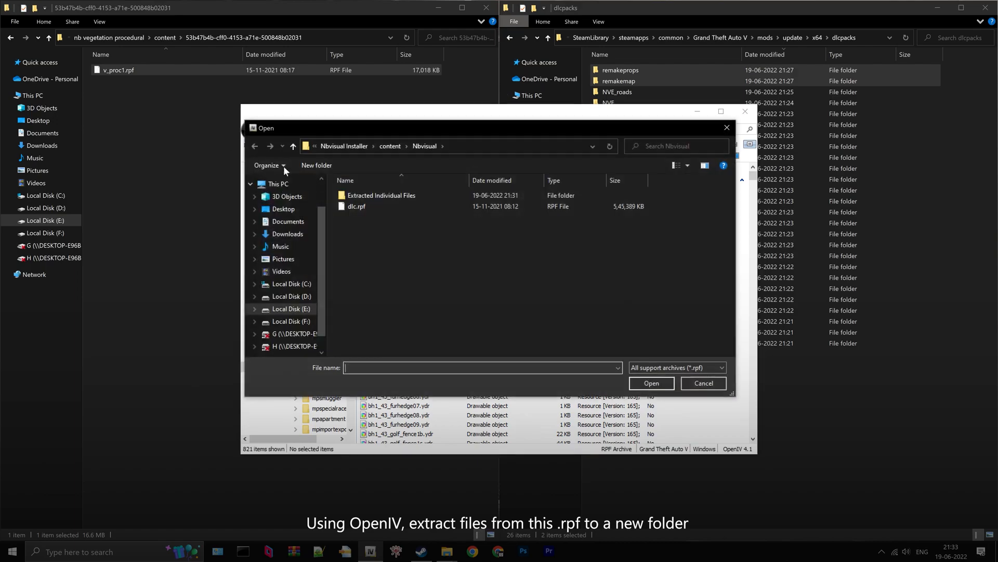
left_click(316, 37)
right_click(323, 38)
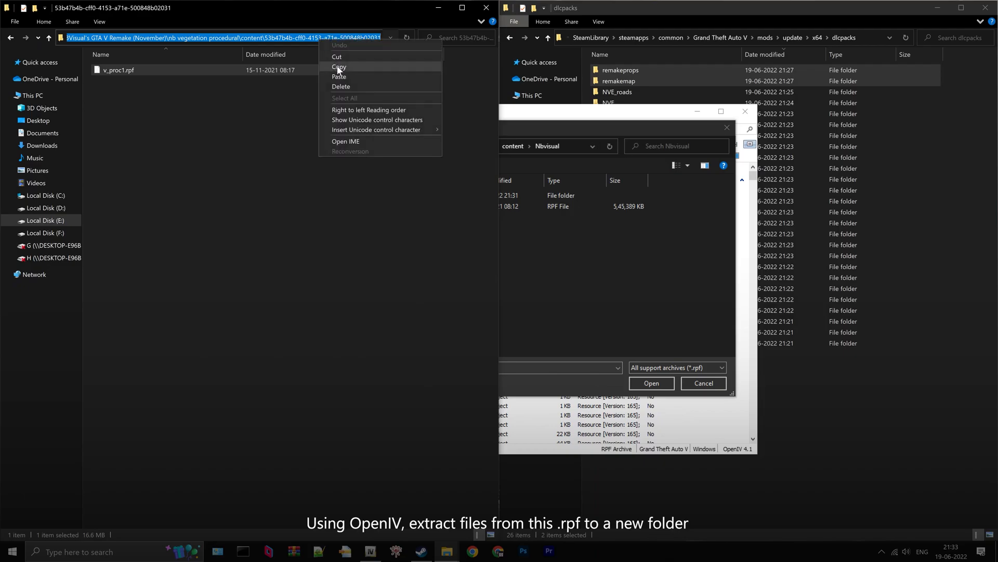
left_click(338, 67)
left_click(551, 146)
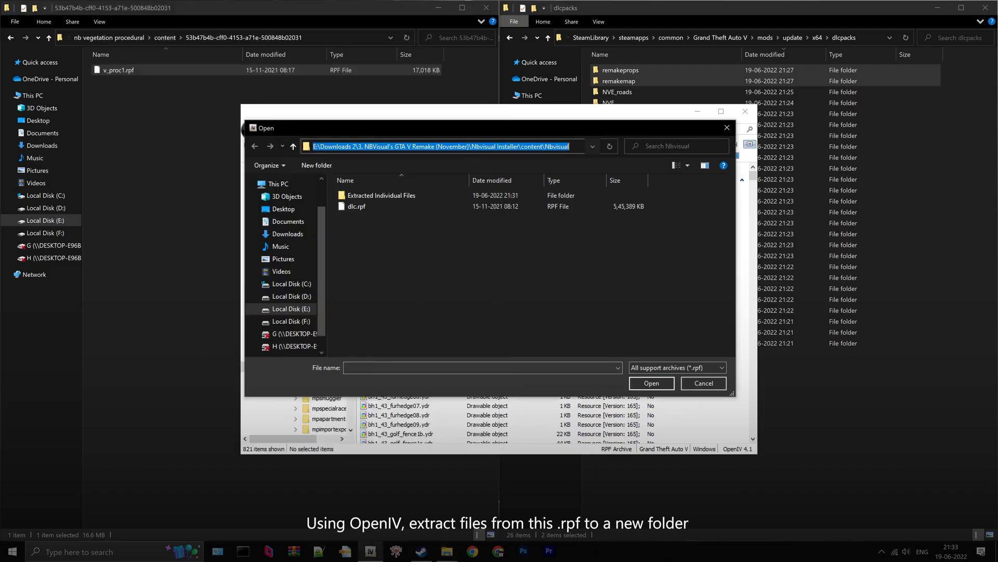
right_click(560, 147)
left_click(584, 191)
left_click(607, 145)
left_click(377, 197)
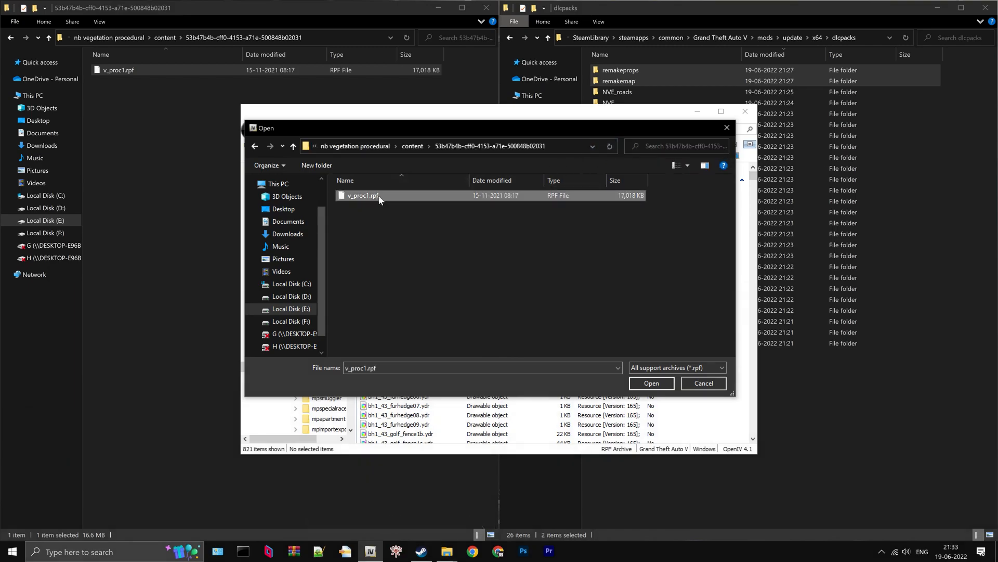
left_click(648, 383)
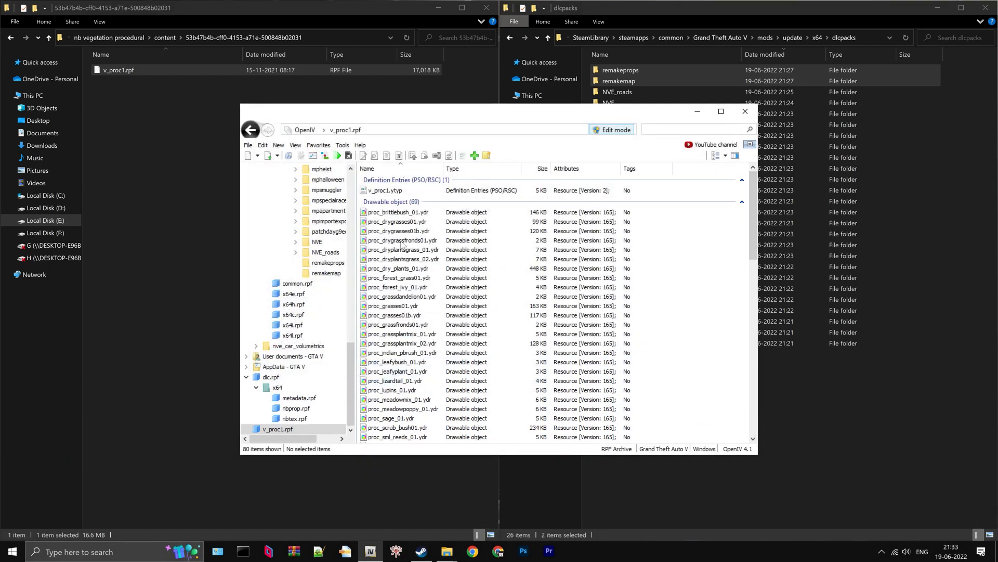
Create a folder named Extracted Individual Files beside v_proc1.rpf in File Explorer and open it
right_click(149, 136)
mouse_move(238, 272)
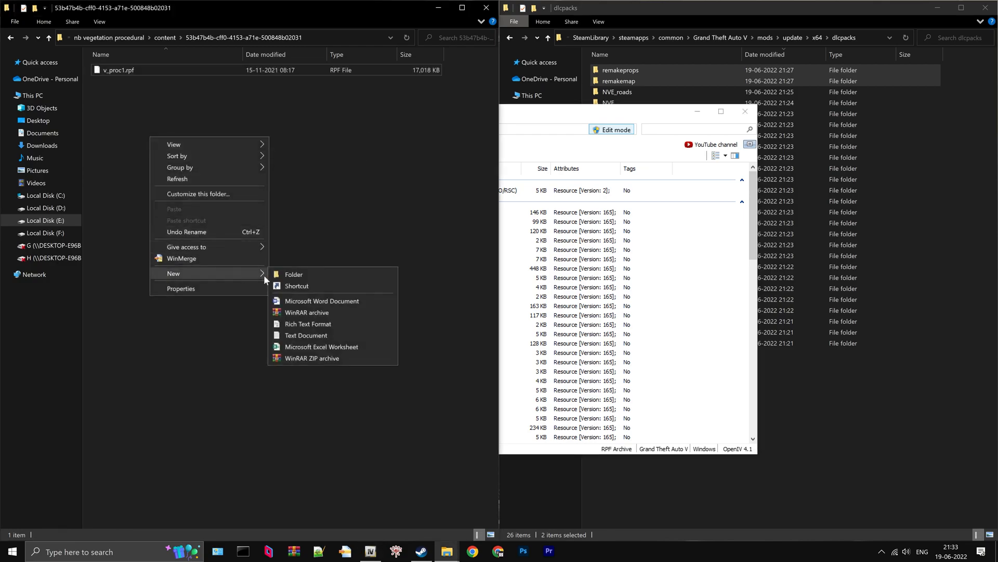
left_click(294, 277)
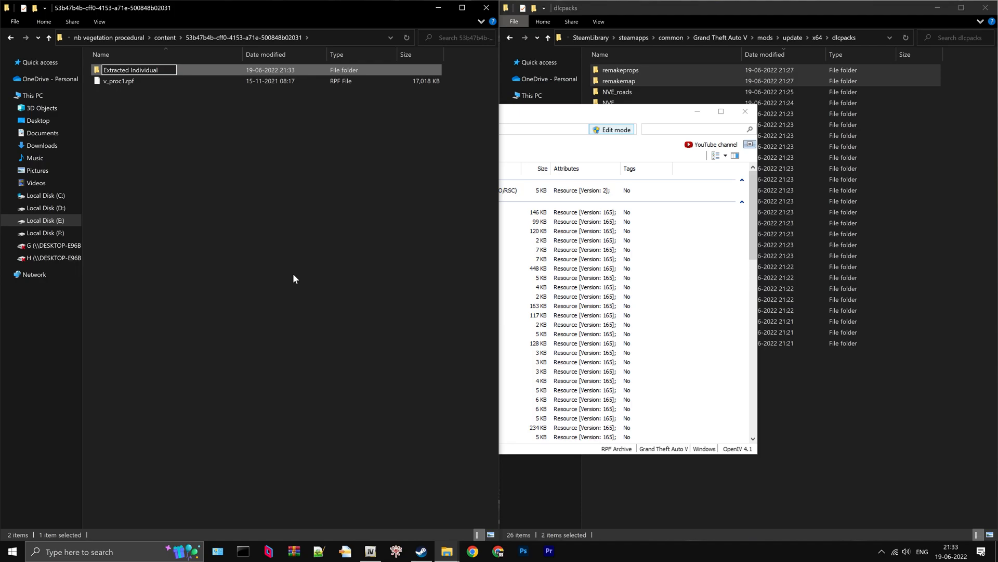
key("Return")
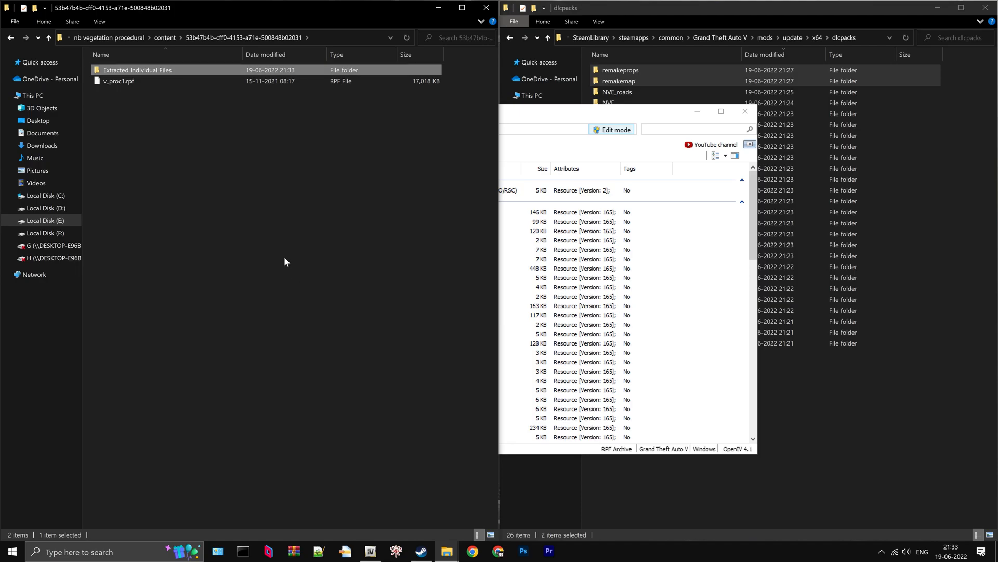
double_click(175, 74)
Extract all files of v_proc1.rpf from OpenIV into the Extracted Individual Files folder
left_click(525, 111)
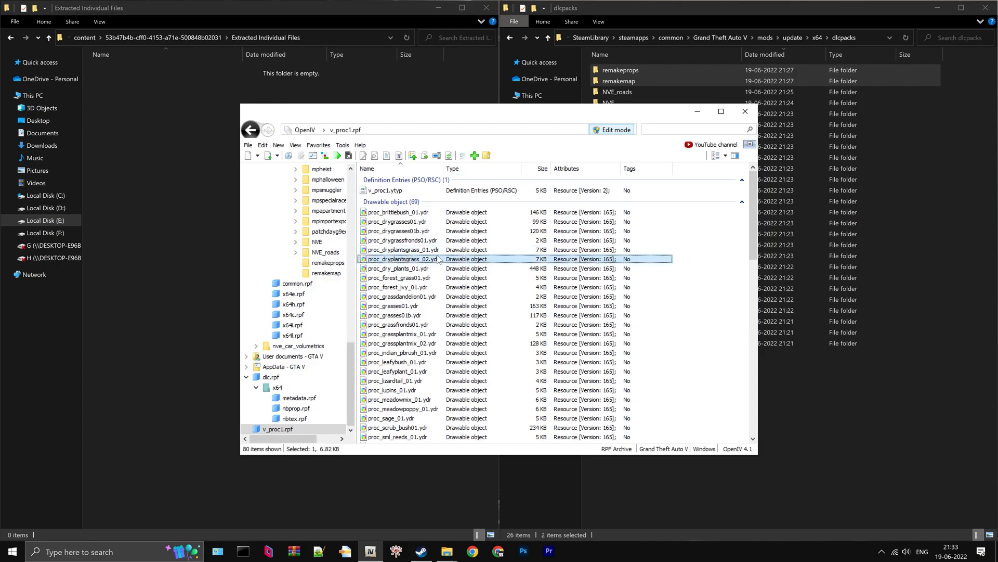
key("ctrl+a")
left_click_drag(198, 166, 174, 155)
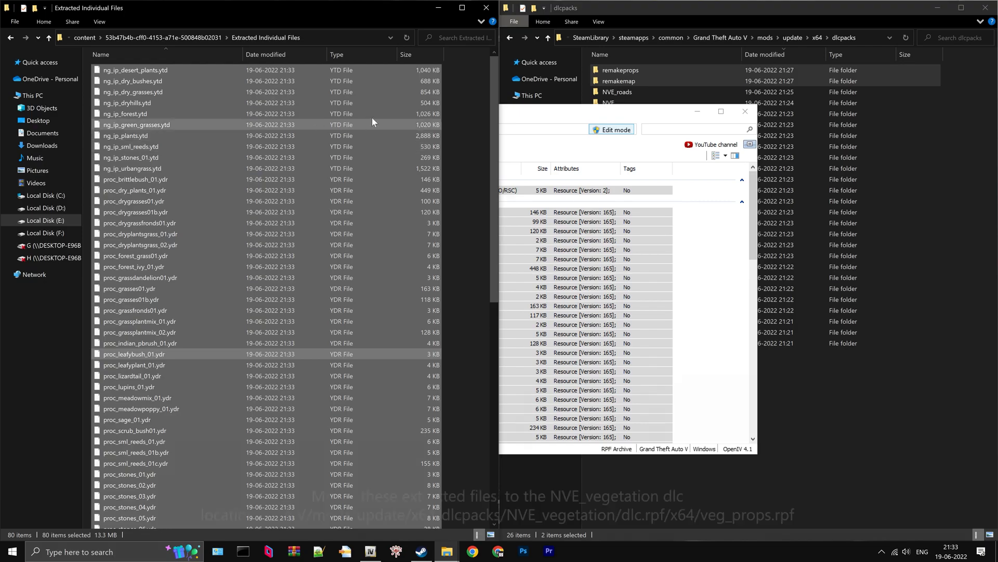
Close all open archives in OpenIV and go to the mods/update/x64/dlcpacks folder
left_click(513, 114)
left_click(248, 145)
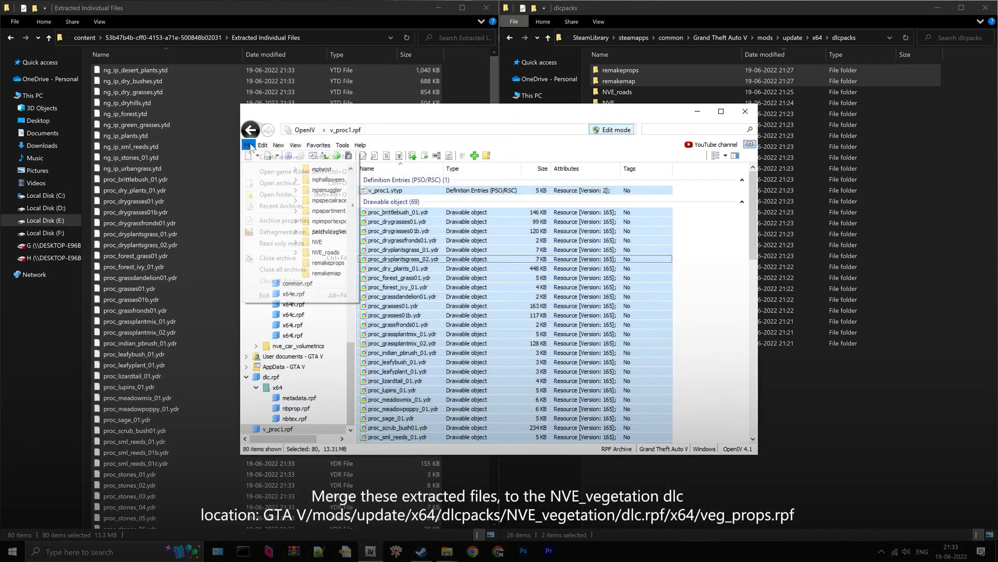
left_click(311, 270)
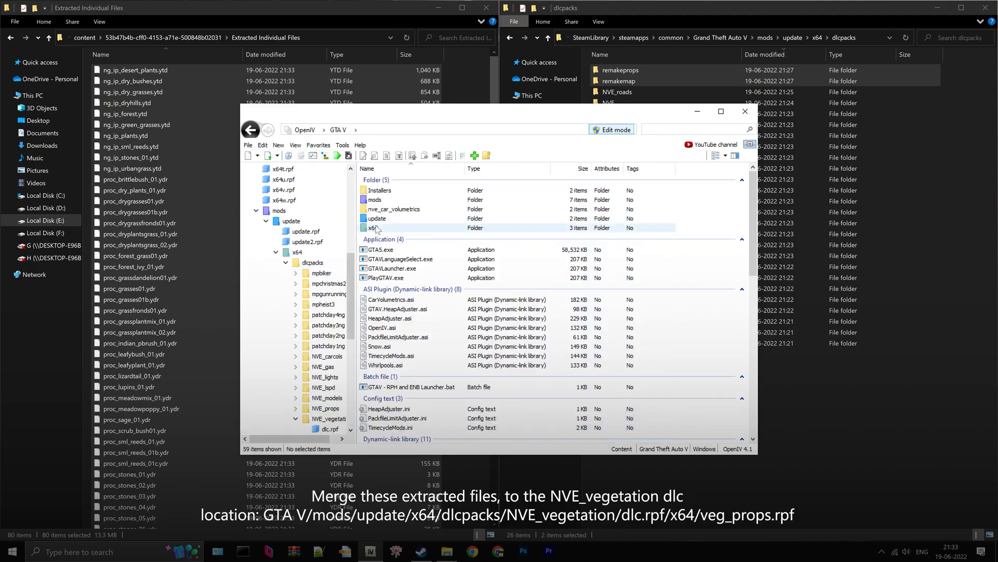
double_click(385, 202)
left_click(383, 193)
double_click(383, 192)
double_click(383, 191)
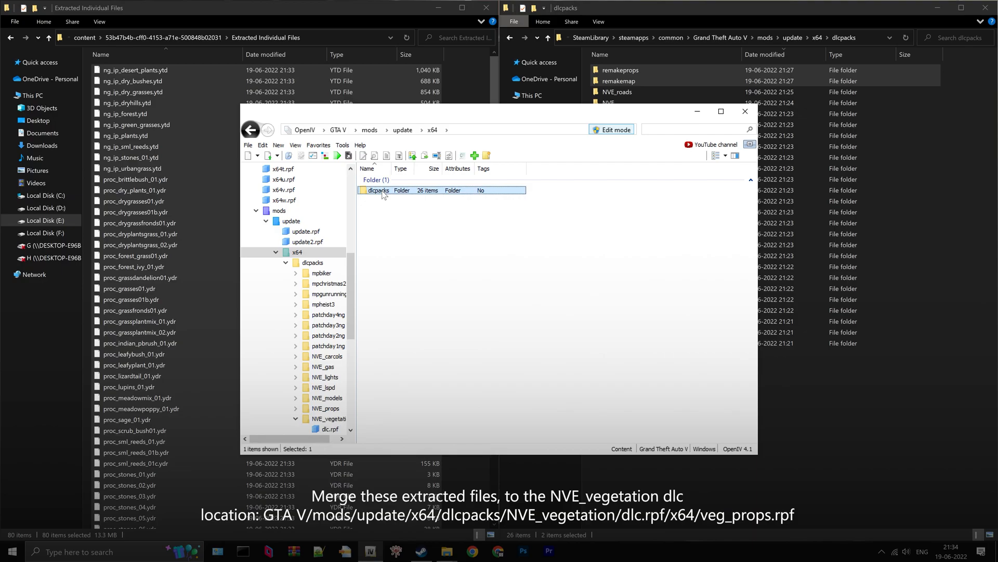
double_click(383, 191)
Merge all the extracted procedural vegetation files into NVE_vegetation/dlc.rpf/x64/veg_props.rpf
left_click(408, 360)
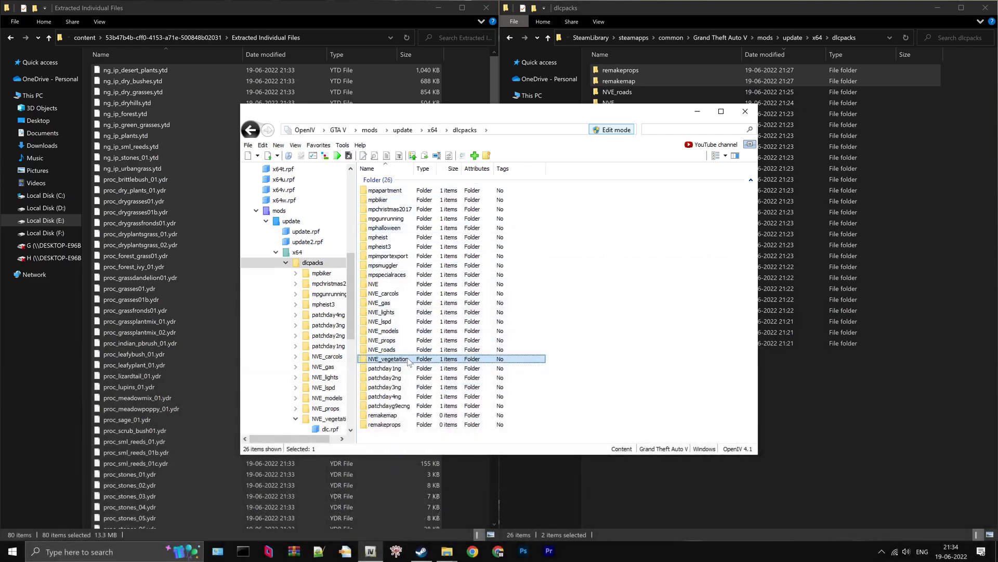
double_click(395, 359)
double_click(375, 190)
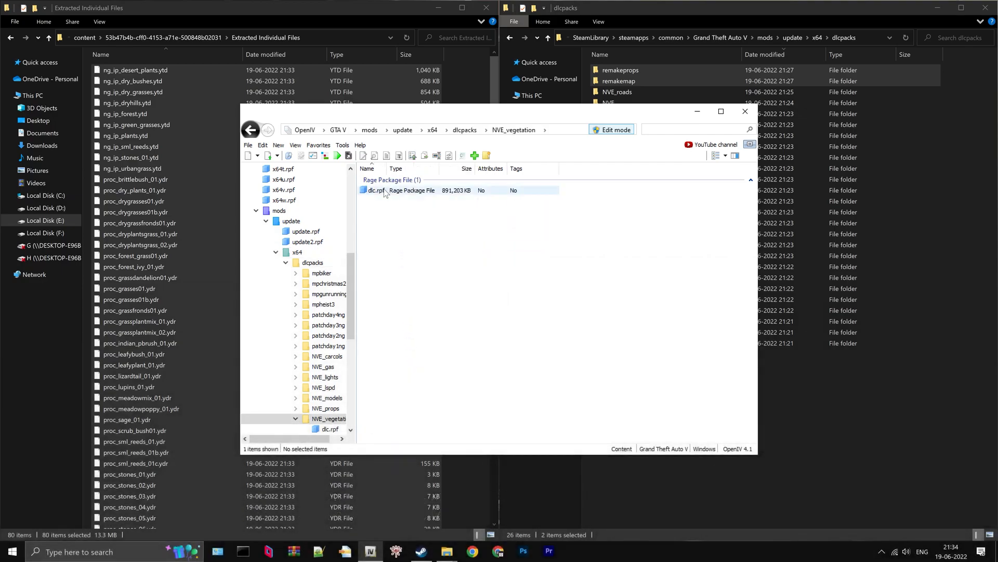
double_click(383, 191)
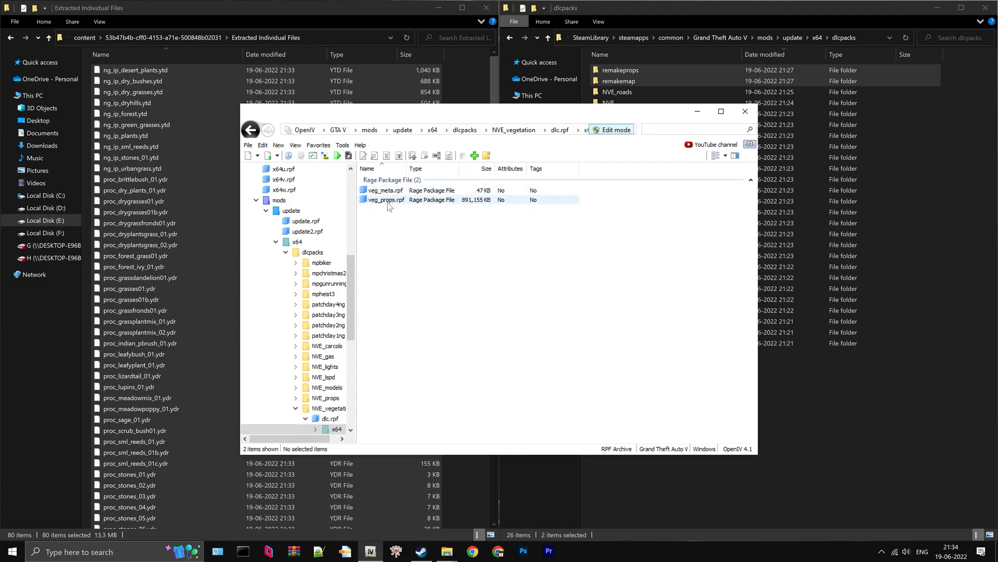
left_click(388, 202)
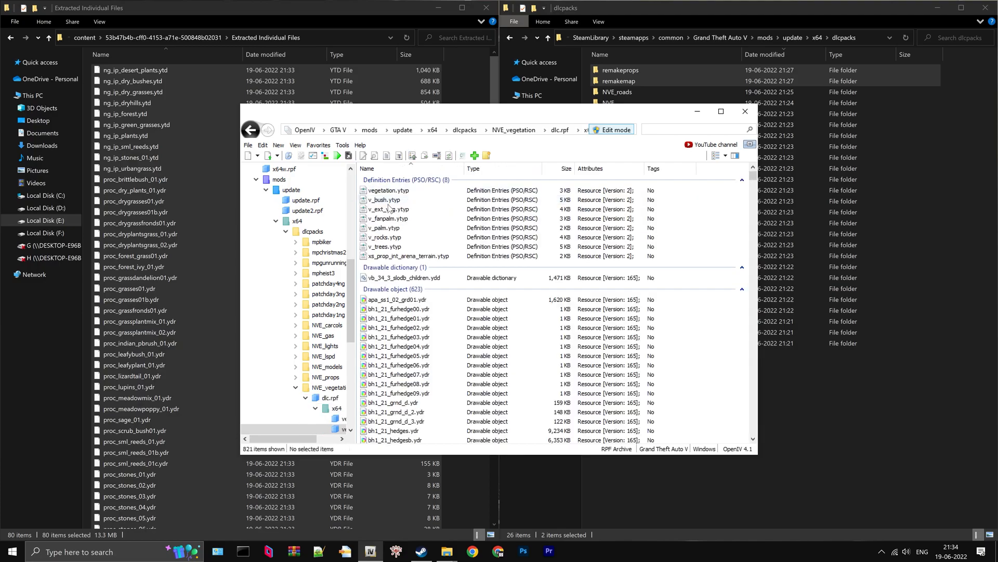
left_click_drag(140, 169, 454, 327)
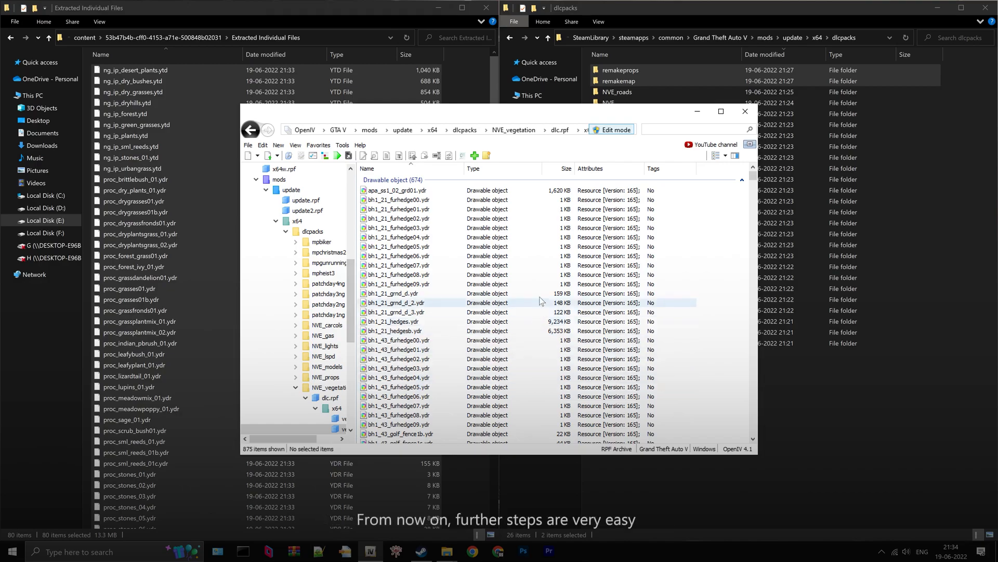
Install GTA V Remastered Ultimate v3.3.1.oiv from the 4. GTA V Remastered folder into the mods folder with OpenIV and close the installer
left_click(340, 131)
left_click(195, 37)
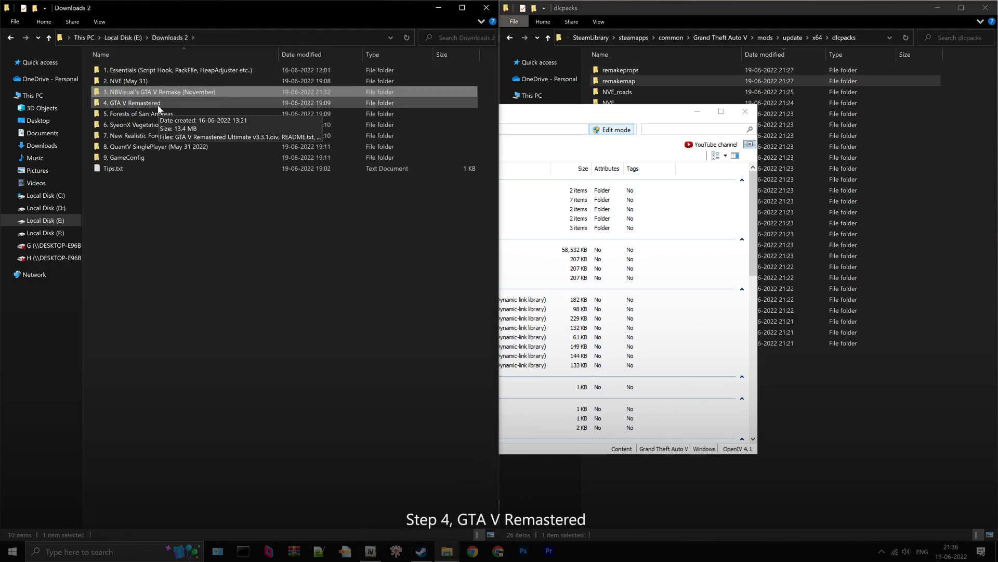
double_click(160, 104)
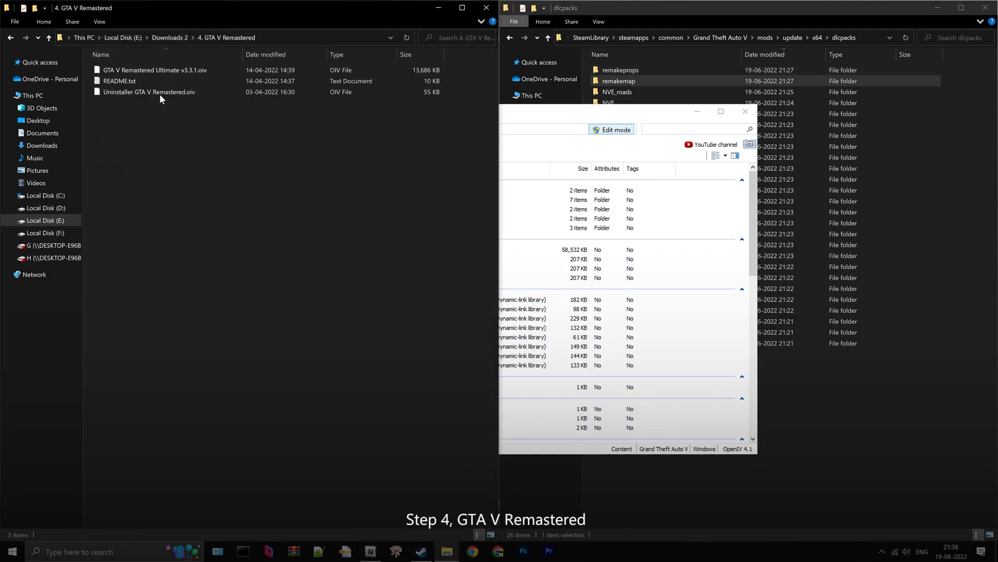
left_click(174, 72)
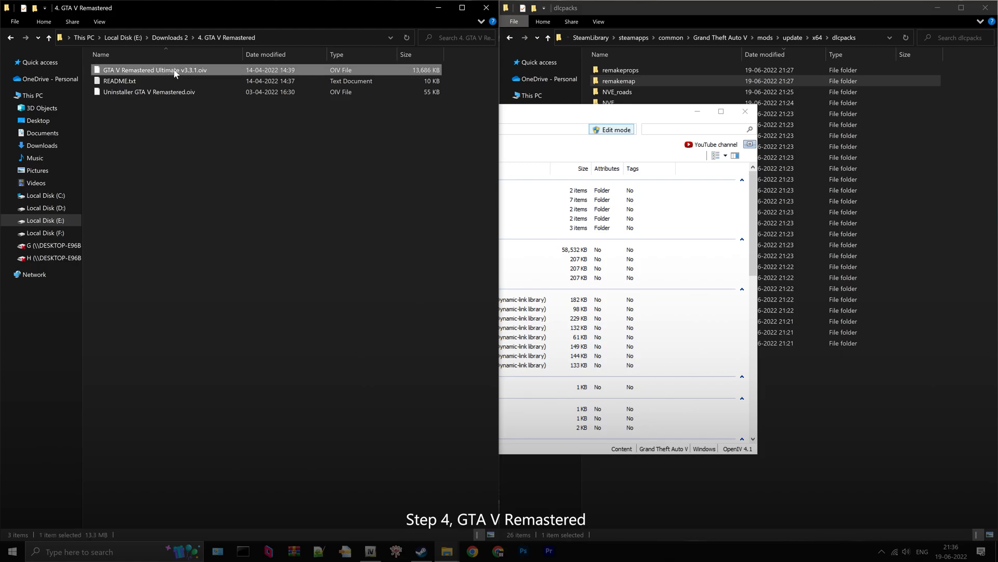
left_click(530, 114)
left_click_drag(200, 76, 395, 160)
left_click_drag(457, 229, 458, 228)
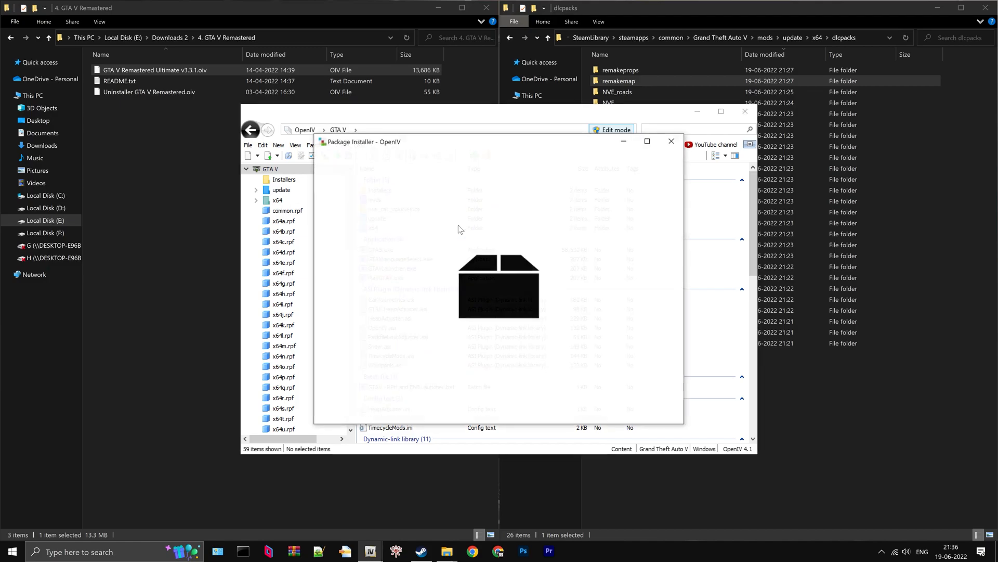
left_click(655, 220)
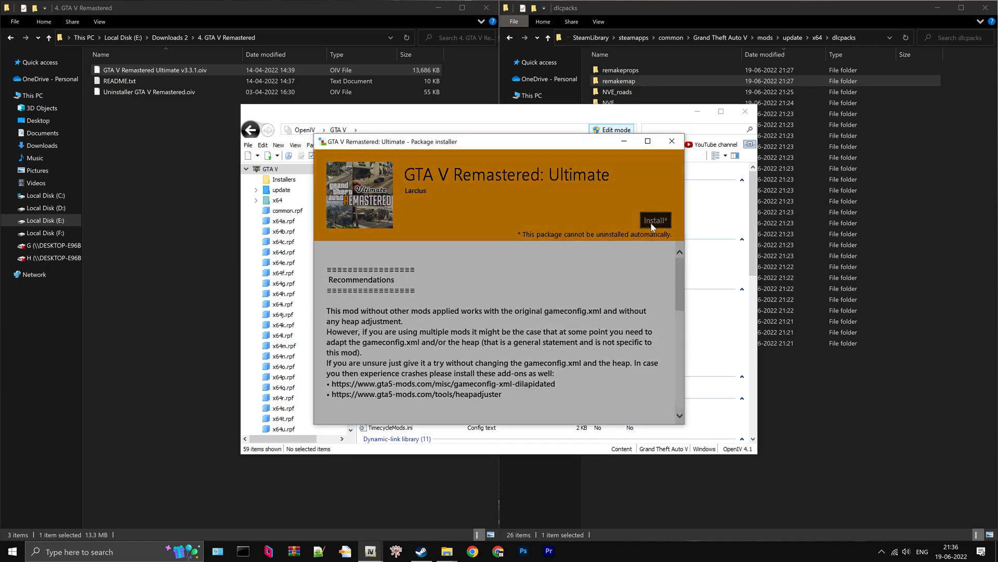
left_click(530, 250)
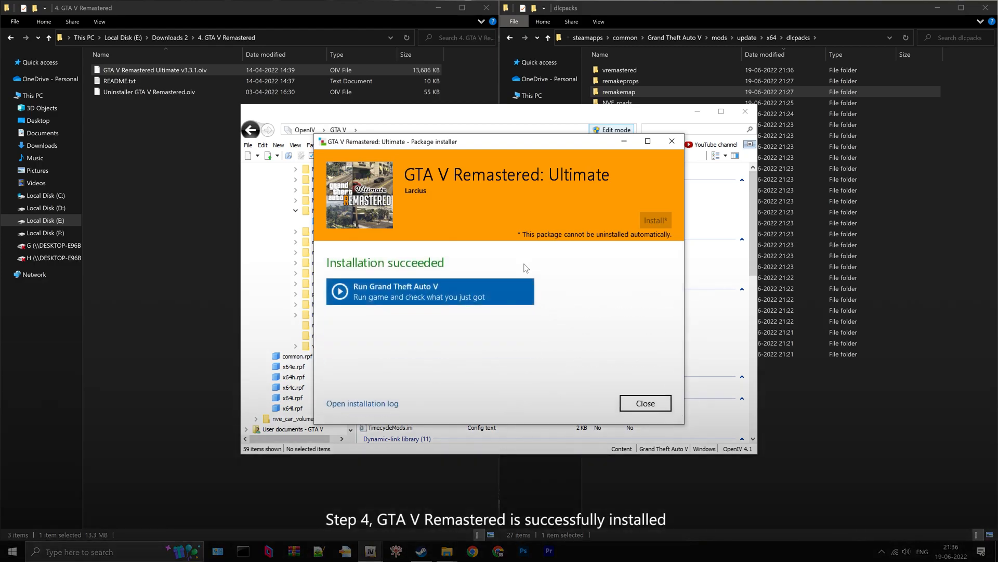
left_click(646, 403)
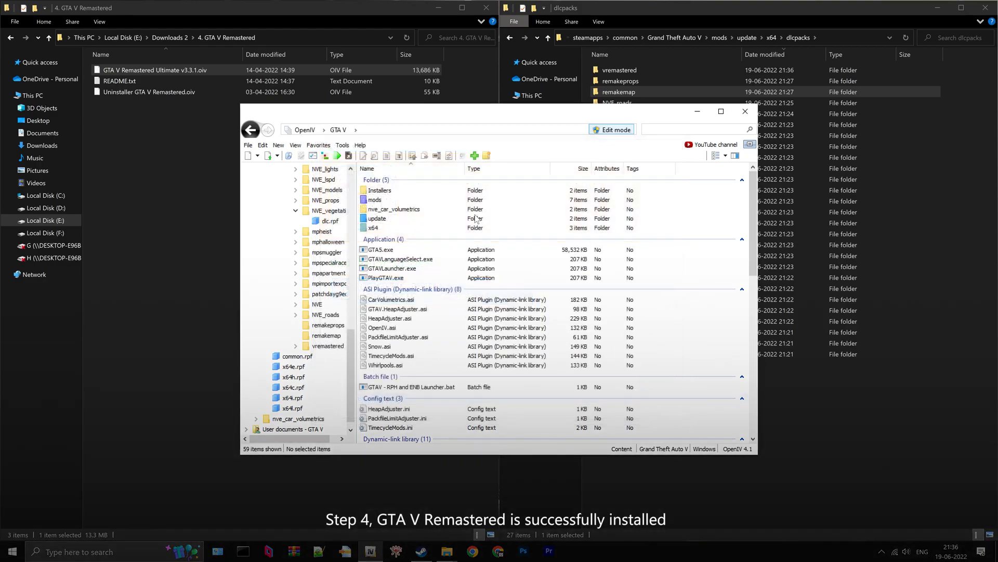
Install Forests of San Andreas (North) Ultimate v3.4.oiv from the 5. Forests of San Andreas folder into the mods folder and close the installer
left_click(175, 37)
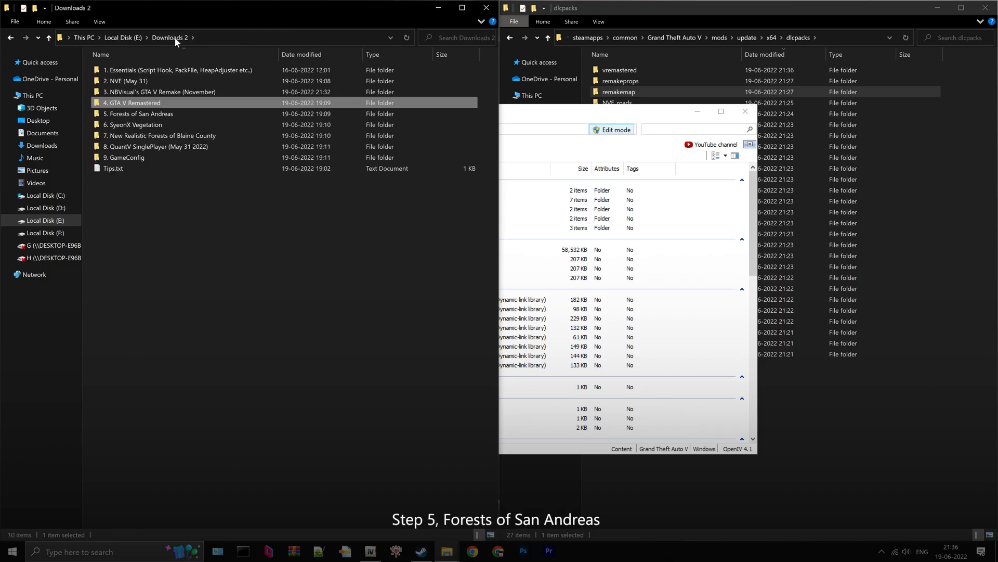
left_click(157, 115)
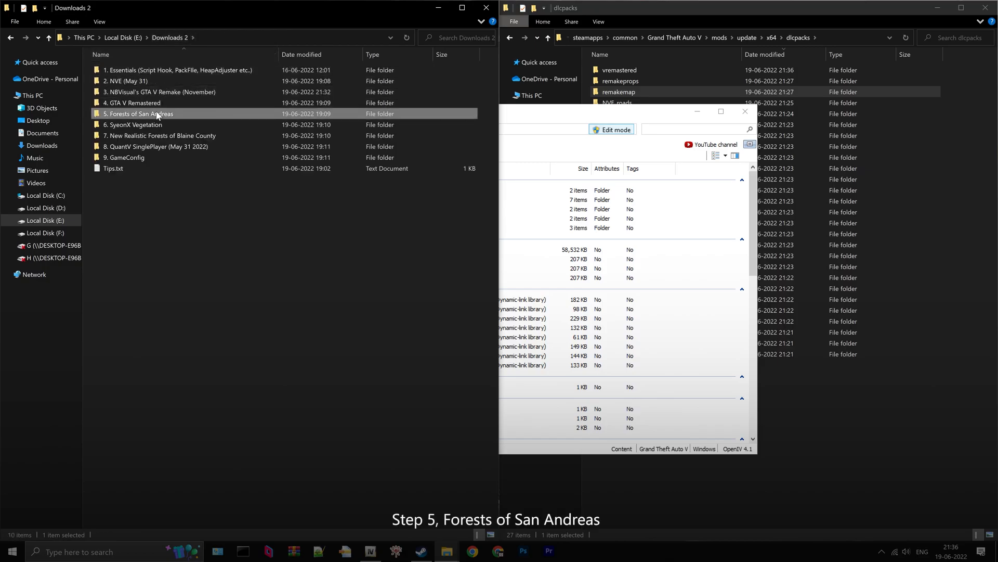
double_click(157, 115)
left_click(170, 71)
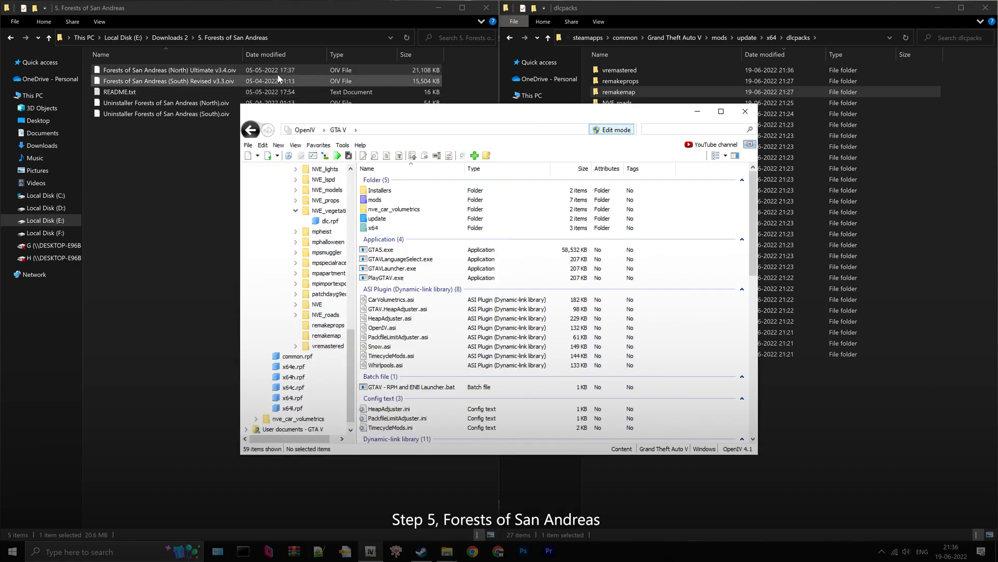
mouse_move(203, 71)
left_mouse_down()
mouse_move(338, 119)
mouse_move(476, 216)
left_mouse_up()
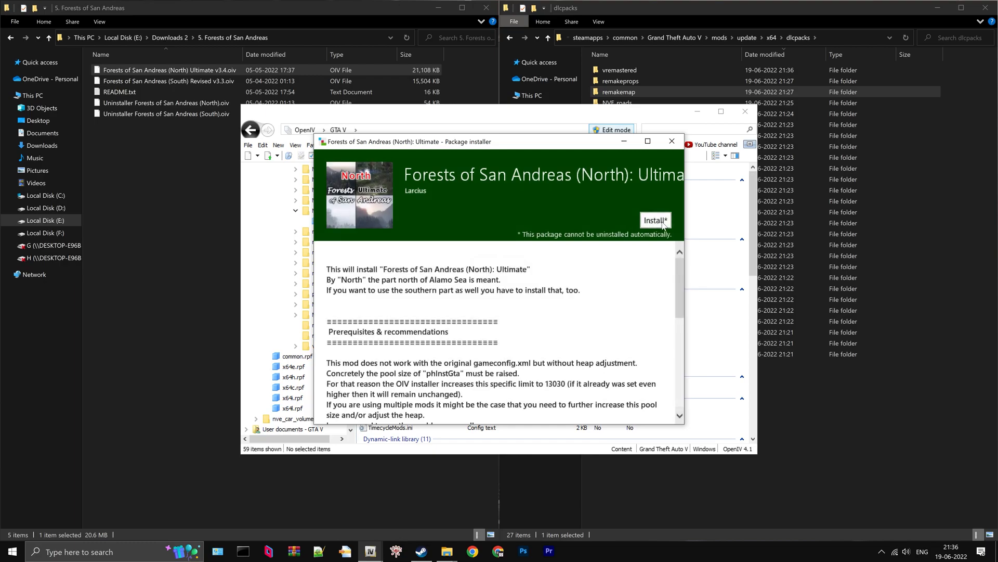
left_click(662, 223)
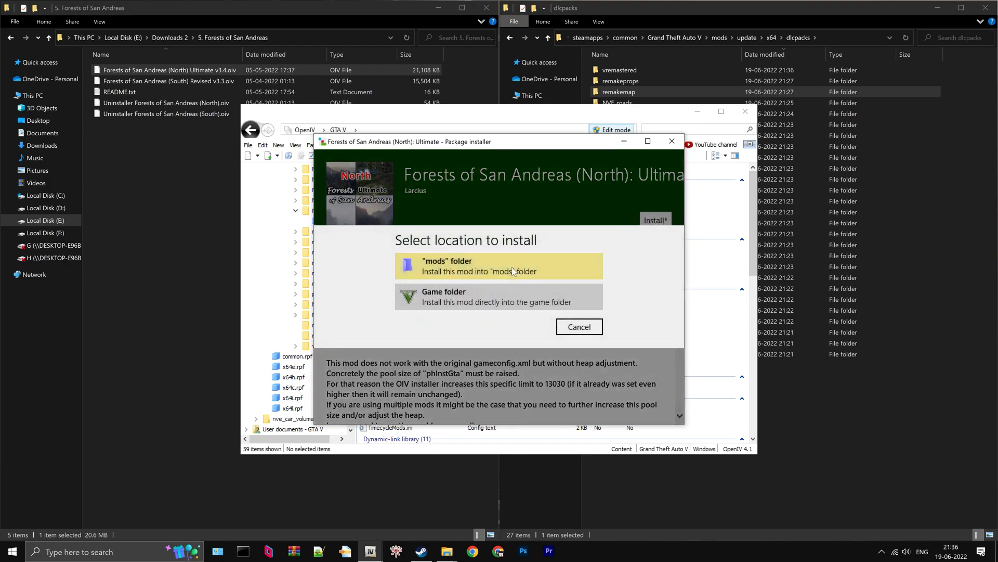
left_click(513, 271)
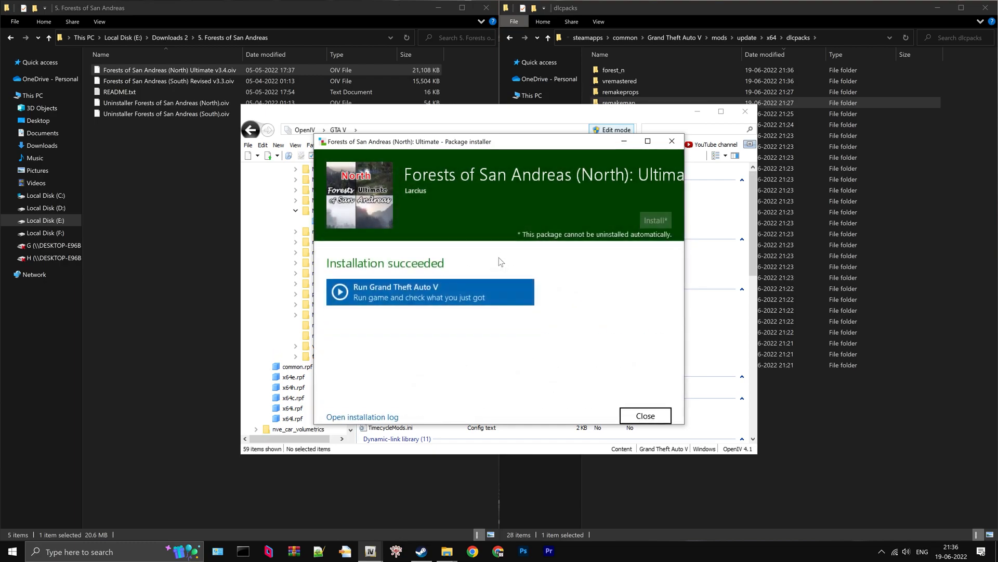
left_click(635, 405)
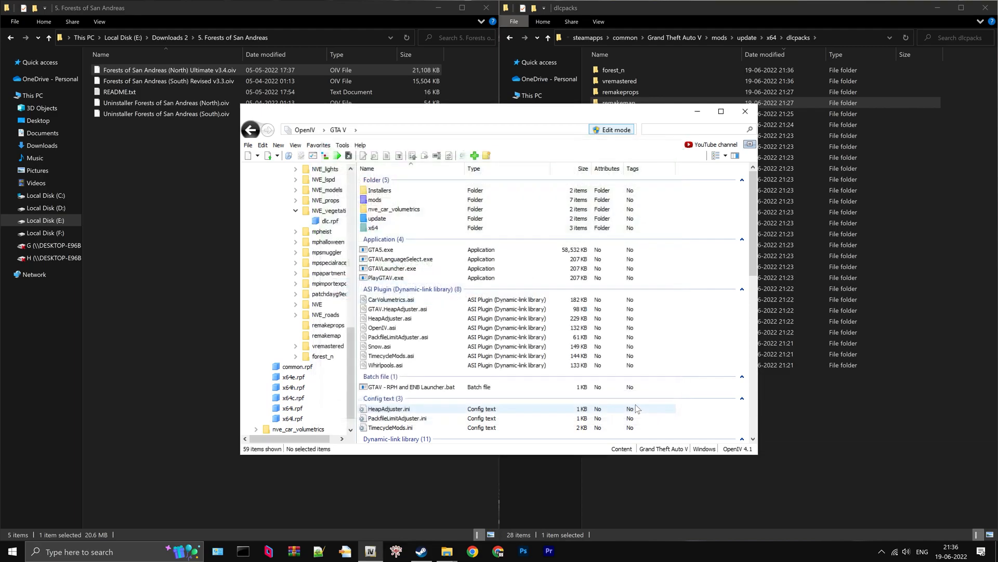
Install Forests of San Andreas (South) Revised v3.3.oiv into the mods folder with OpenIV and close the installer
left_click(166, 80)
left_click_drag(167, 80, 364, 159)
left_click_drag(442, 212, 445, 213)
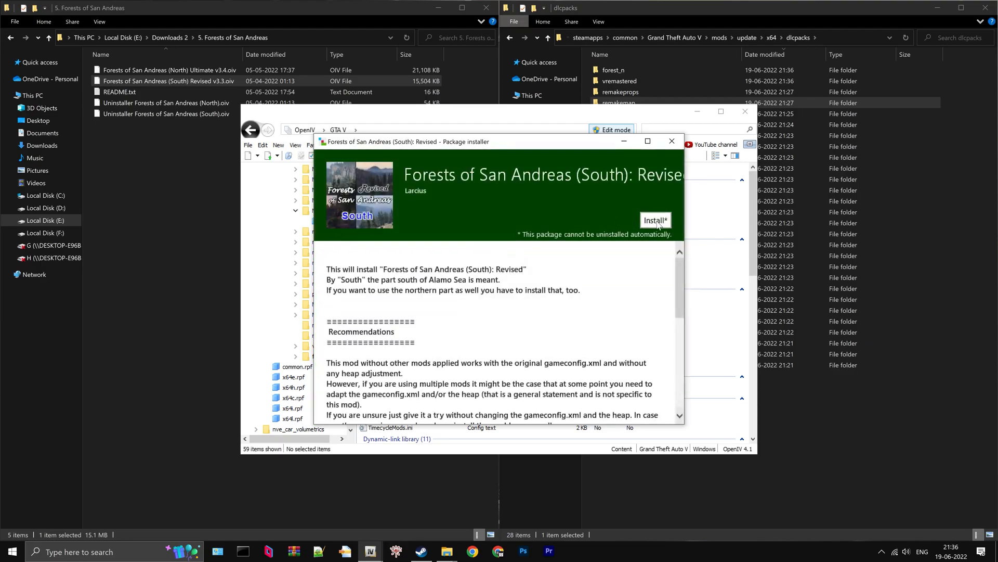
left_click(656, 220)
left_click(536, 272)
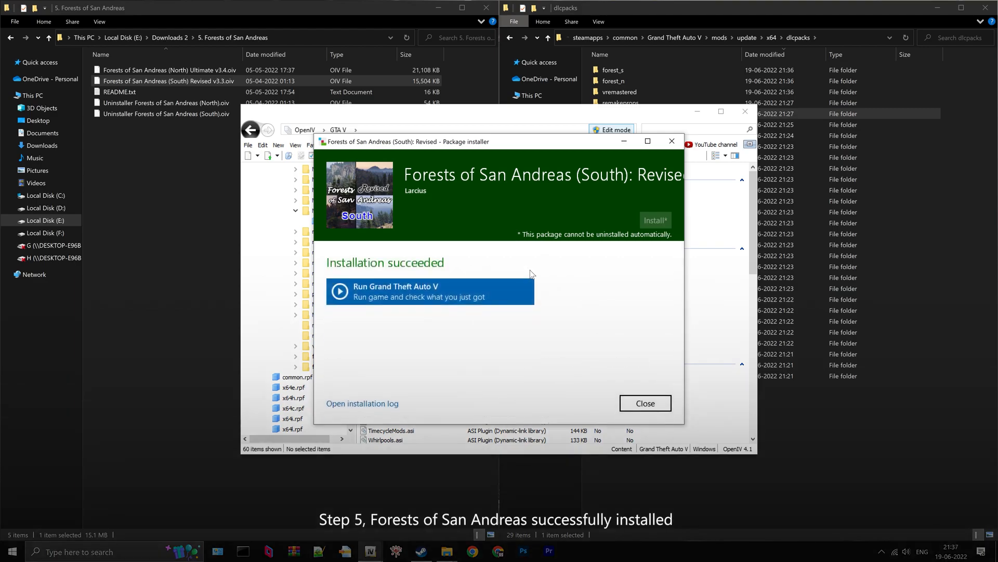
left_click(644, 403)
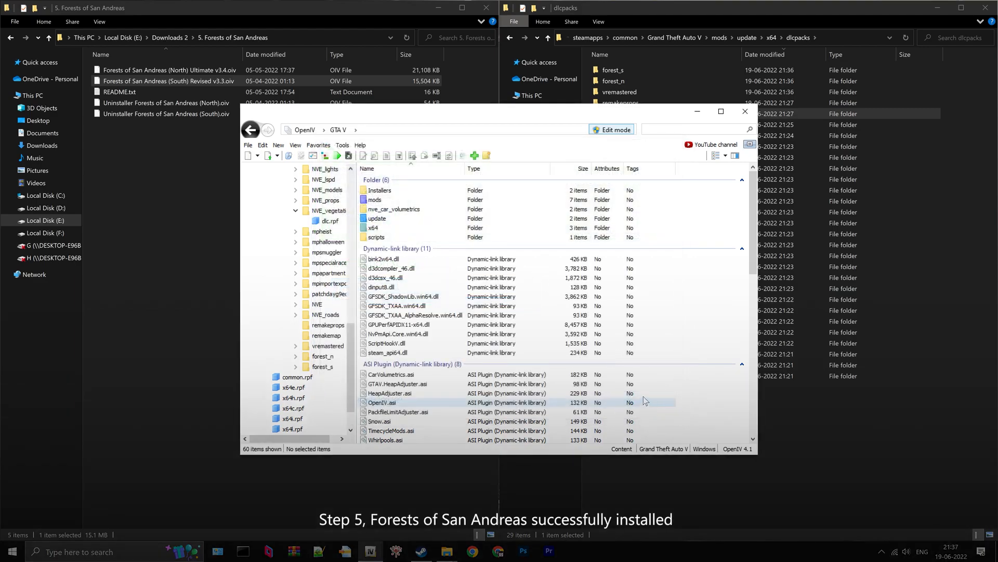
Copy the custom_maps folder from 6. SyeonX Vegetation/LA NATURE [Add-On FiveM] FINAL into the mods/update/x64/dlcpacks folder
left_click(166, 38)
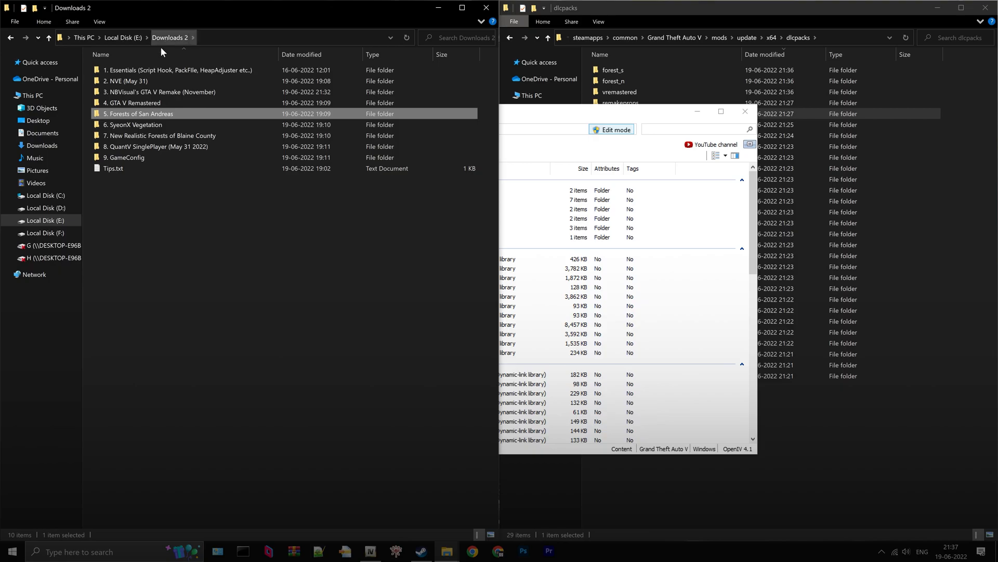
double_click(149, 129)
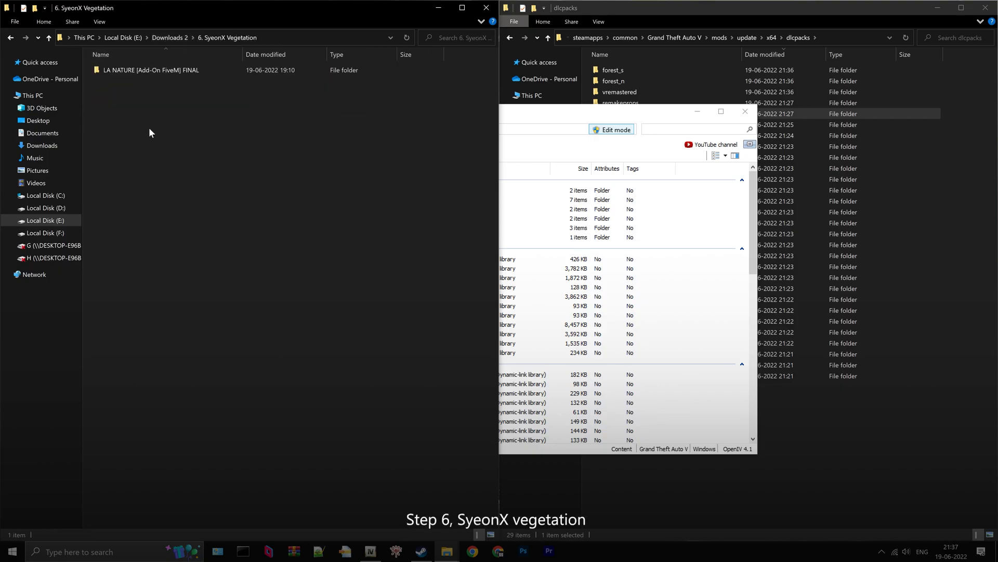
double_click(167, 71)
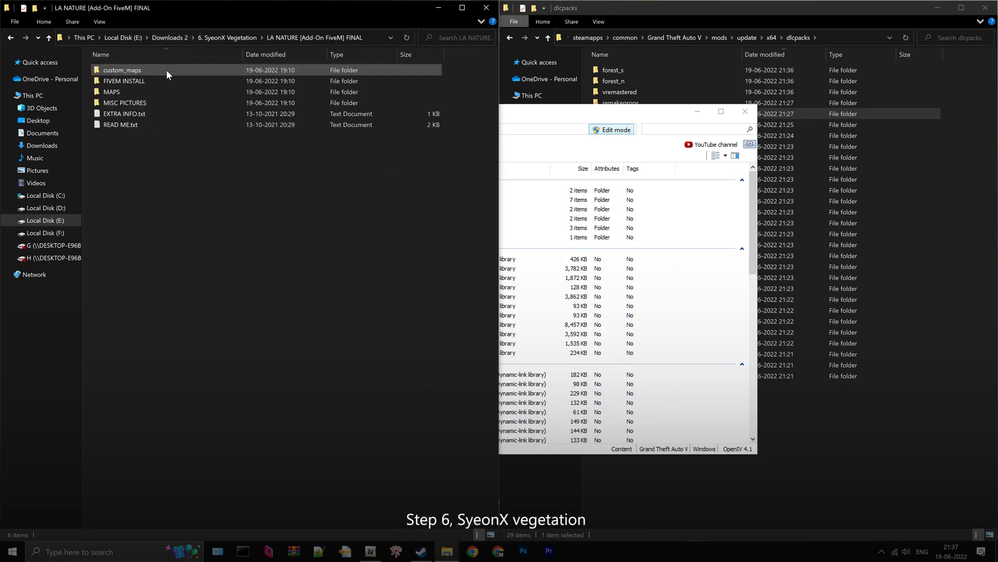
left_click(141, 72)
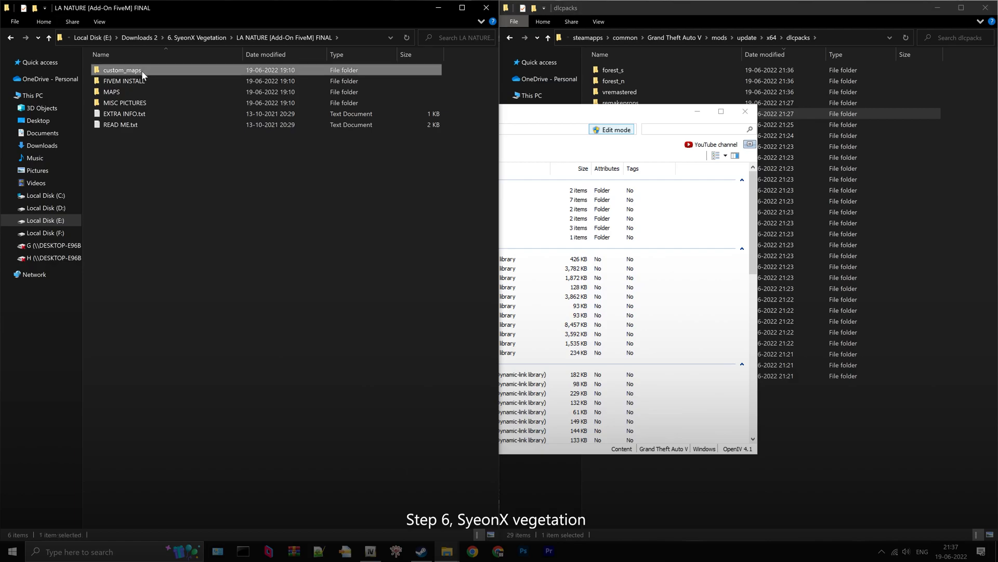
right_click(142, 70)
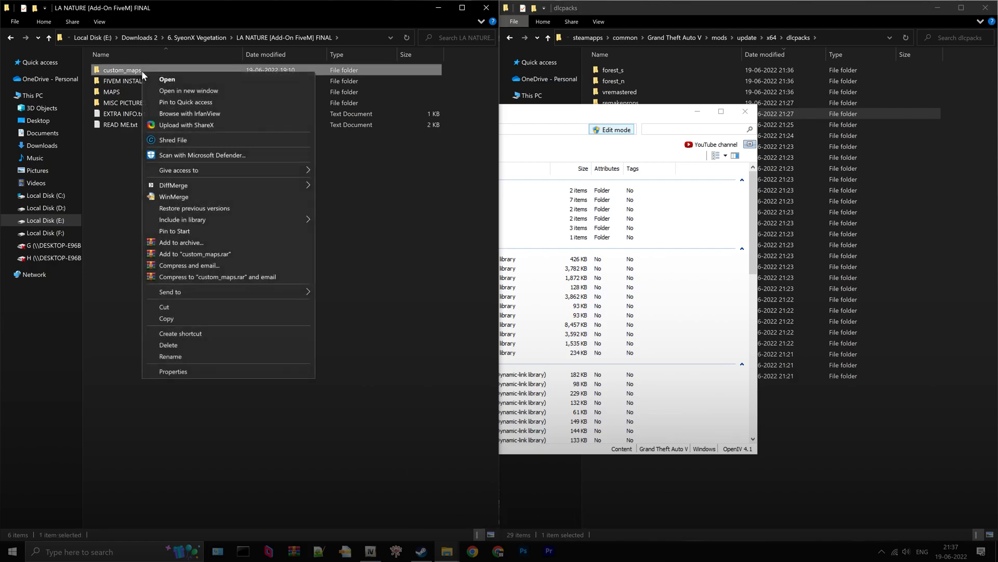
left_click(210, 318)
left_click(729, 3)
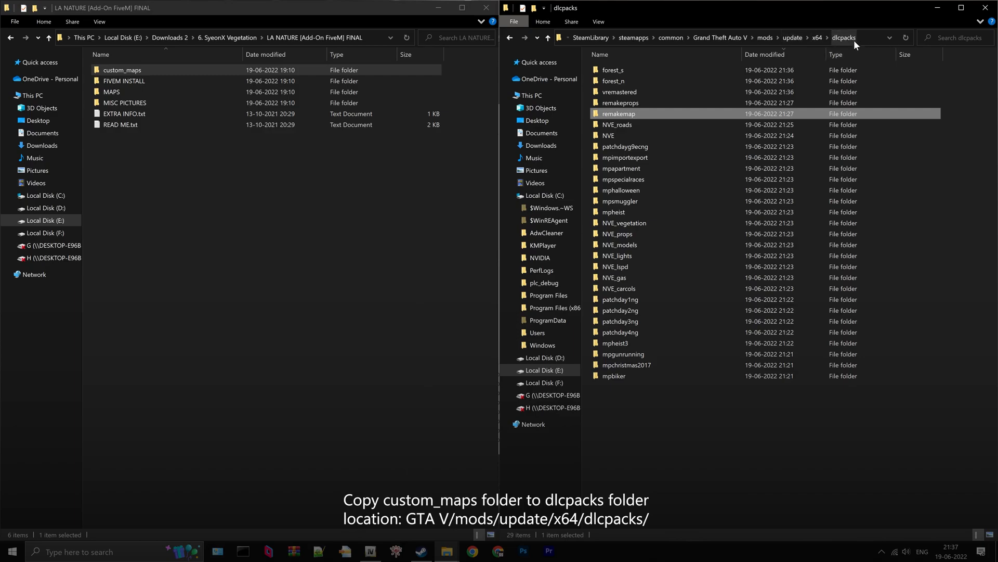
right_click(961, 123)
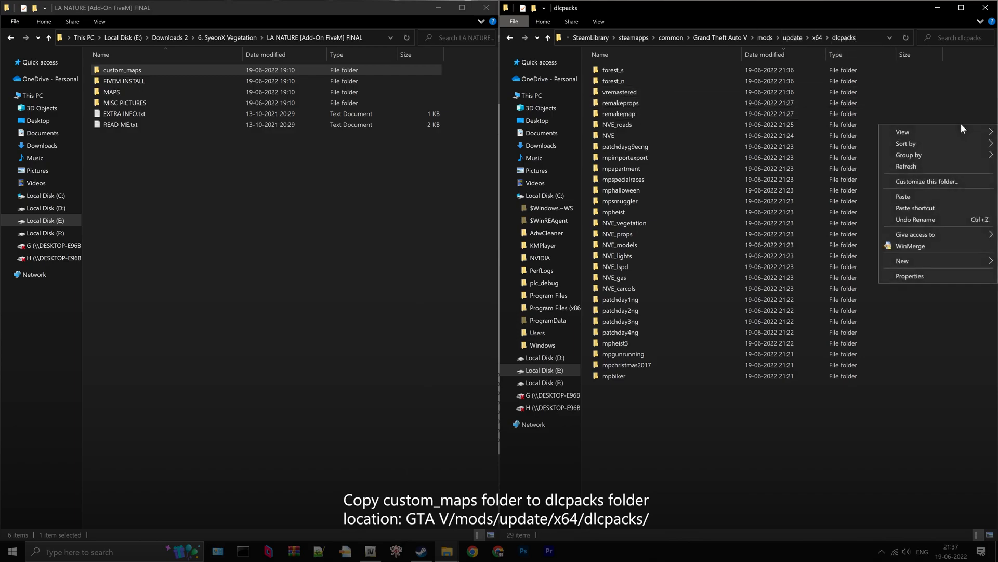
left_click(905, 196)
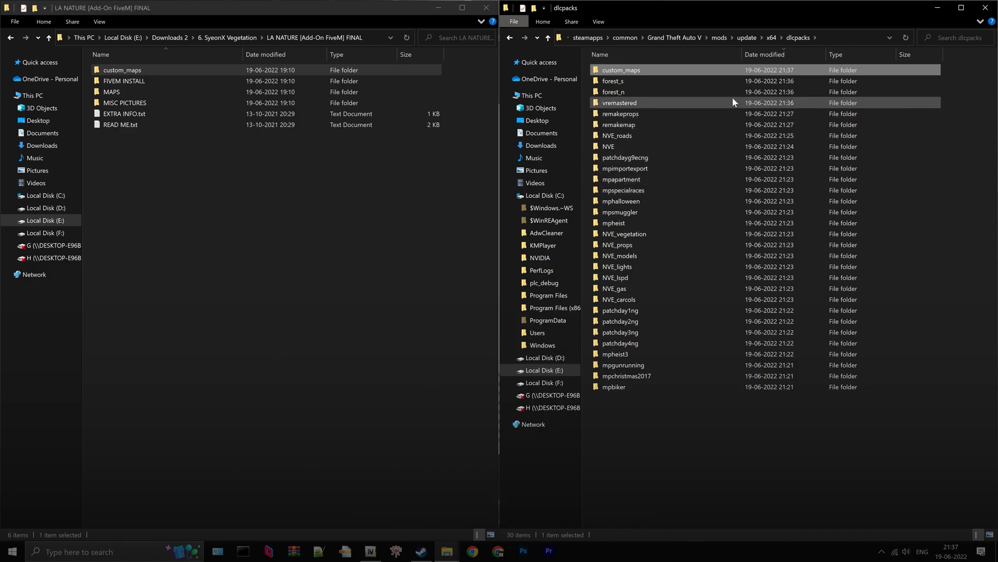
Open dlclist.xml from mods/update/update.rpf/common/data for editing in OpenIV
left_click(370, 551)
double_click(375, 200)
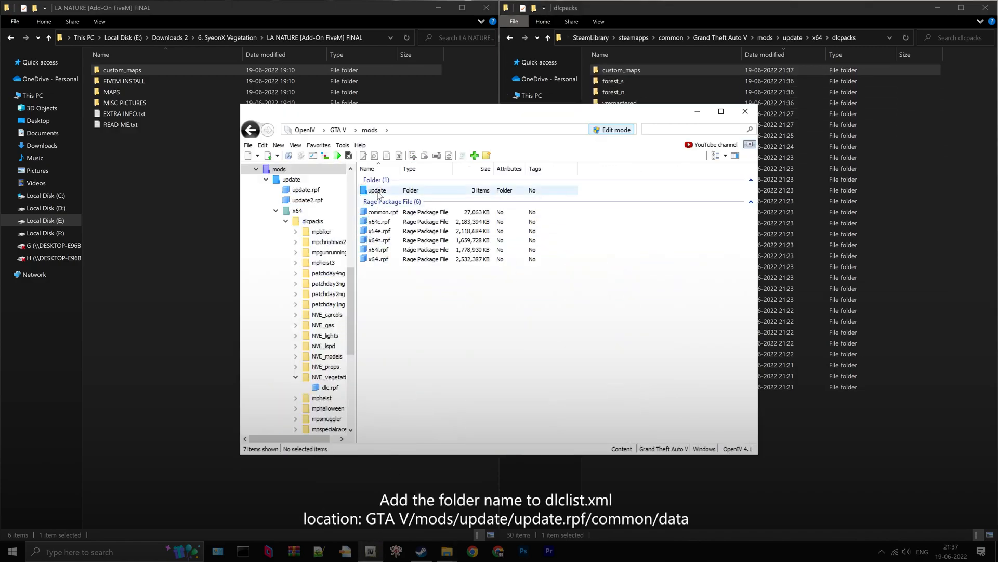
double_click(378, 191)
left_click(382, 214)
double_click(382, 212)
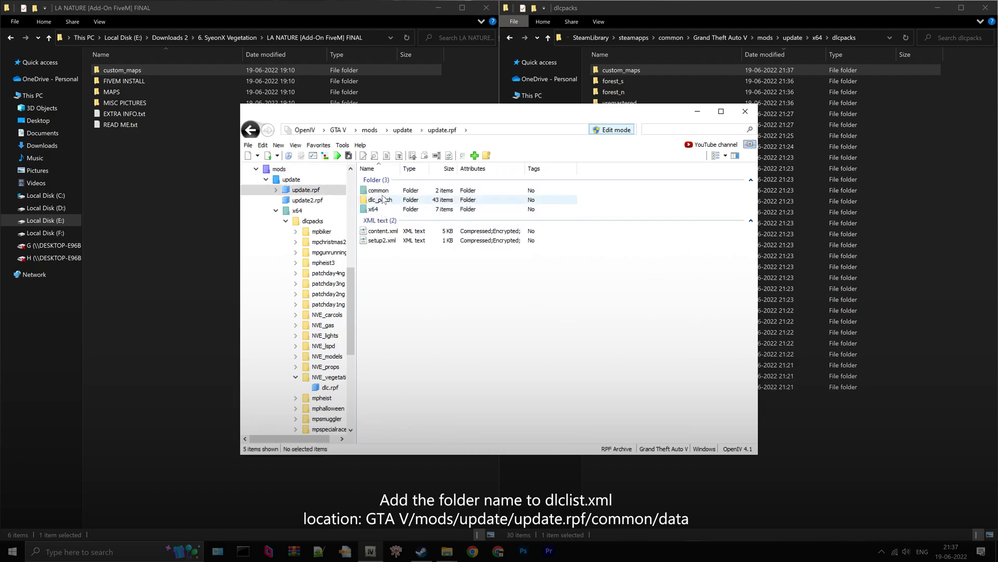
double_click(377, 190)
double_click(377, 191)
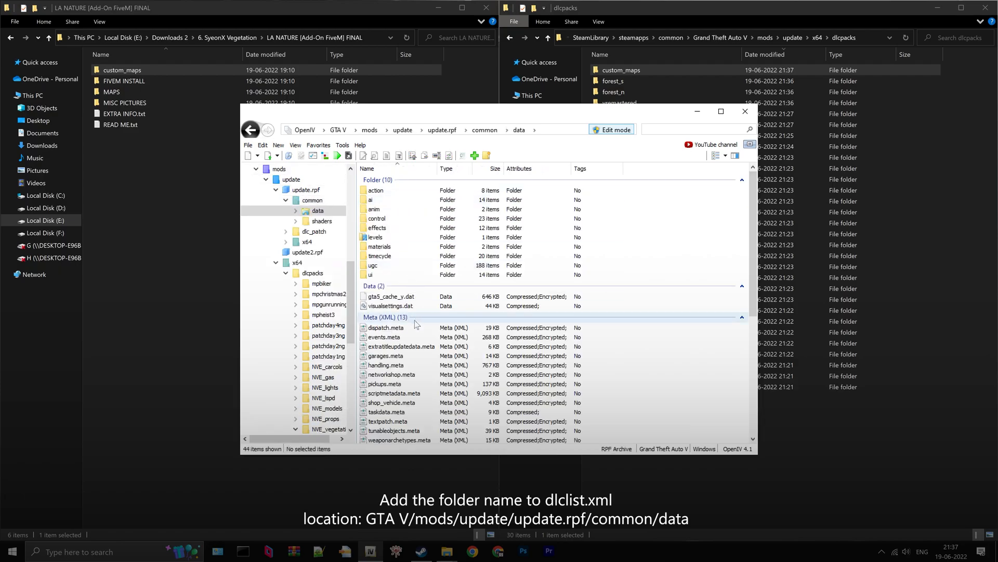
scroll(426, 330, "down", 8)
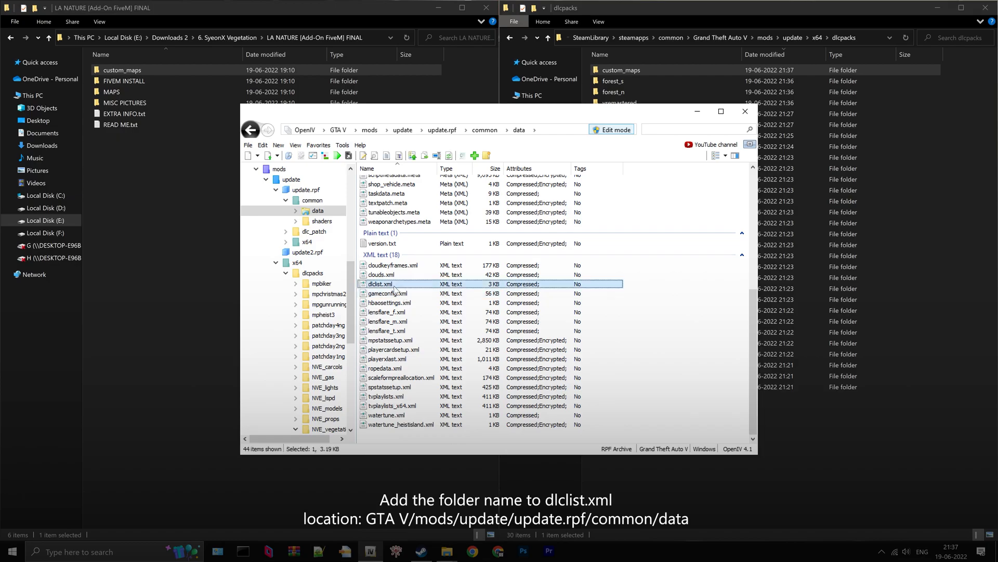
right_click(395, 286)
left_click(415, 305)
scroll(415, 309, "down", 15)
left_click_drag(467, 80, 465, 117)
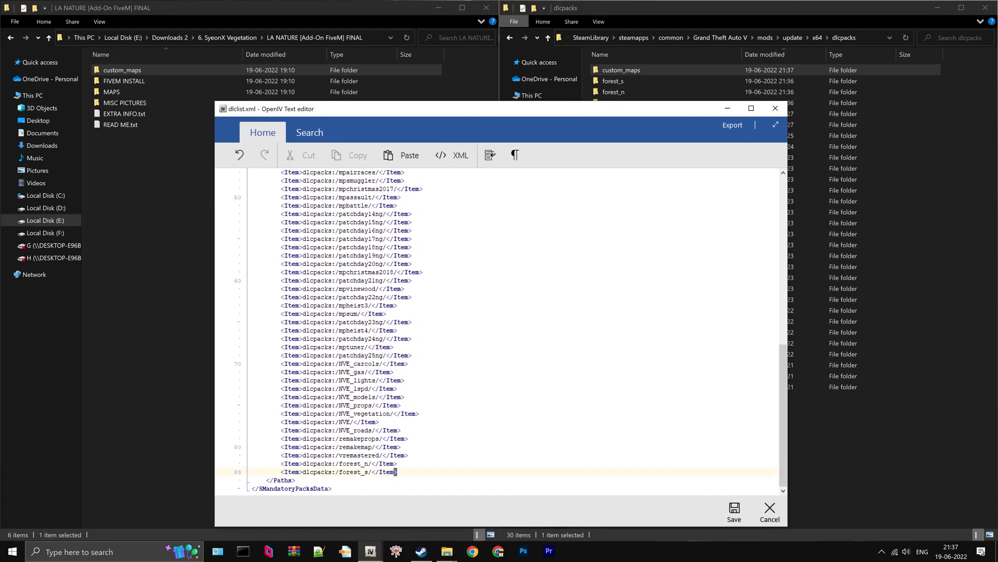
Add the line <Item>dlcpacks:/custom_maps/</Item> after the forest_s entry in dlclist.xml and save the file
left_click_drag(396, 472, 295, 472)
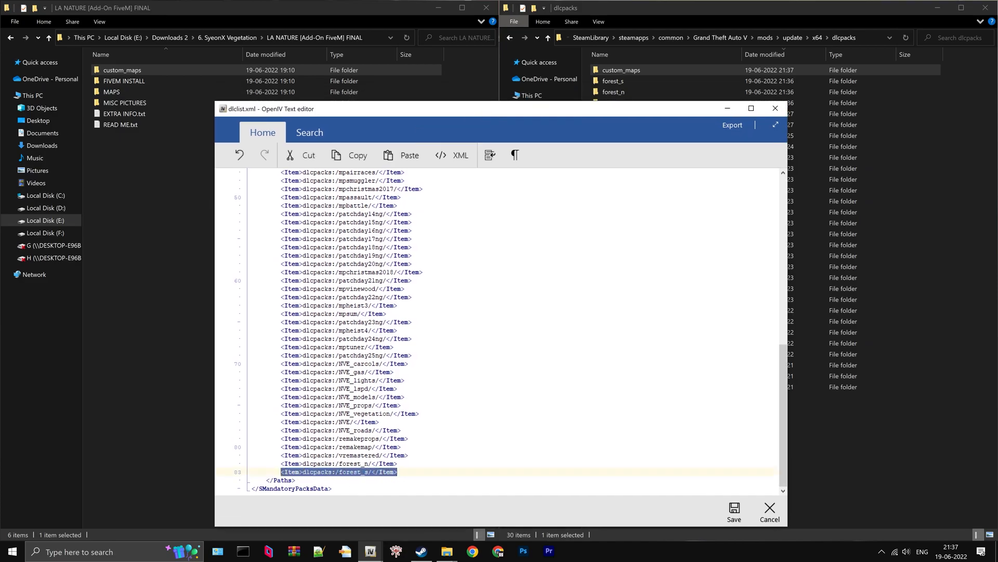
left_click(398, 471)
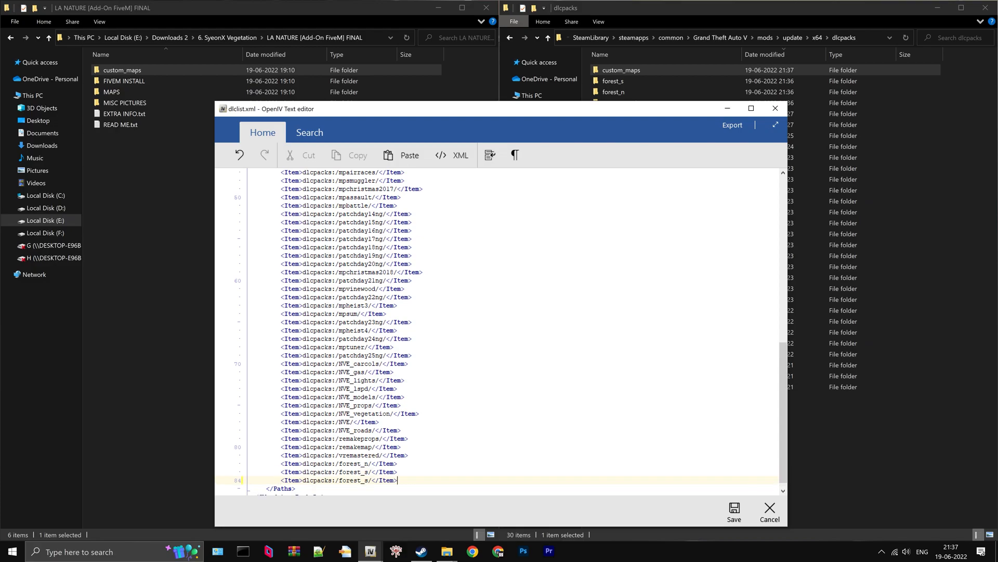
left_click(625, 70)
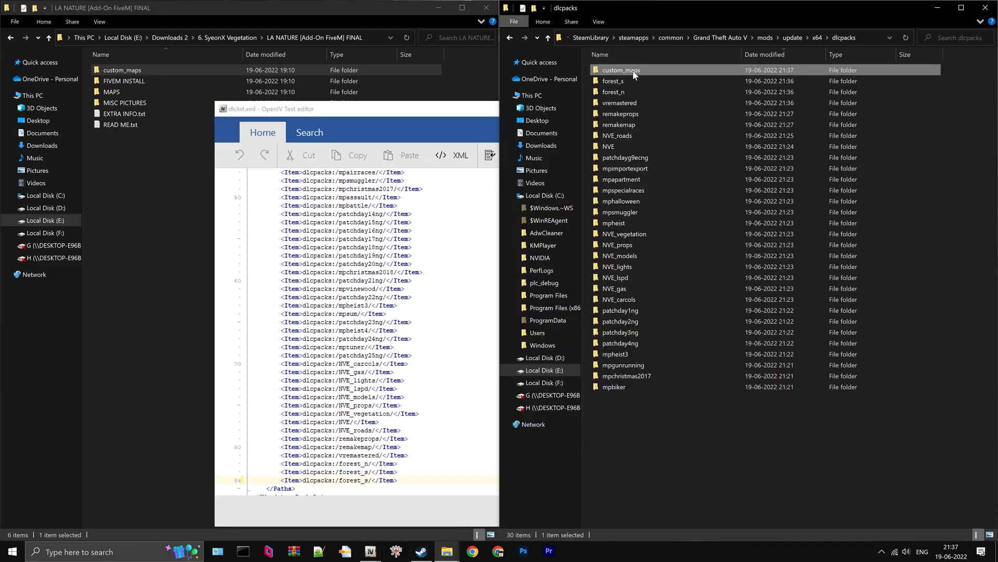
right_click(633, 70)
left_click(679, 358)
key("ctrl+c")
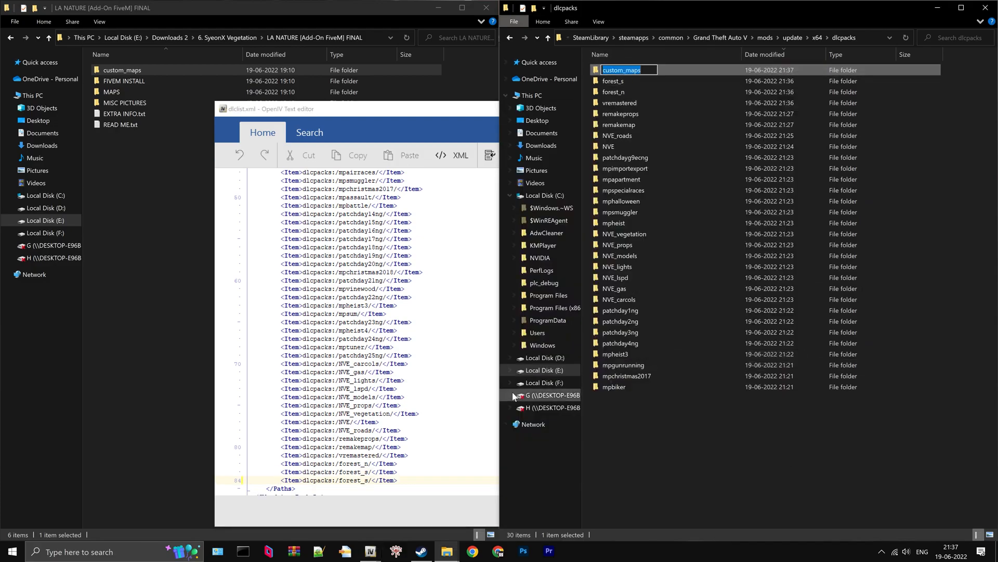
left_click(359, 480)
double_click(358, 480)
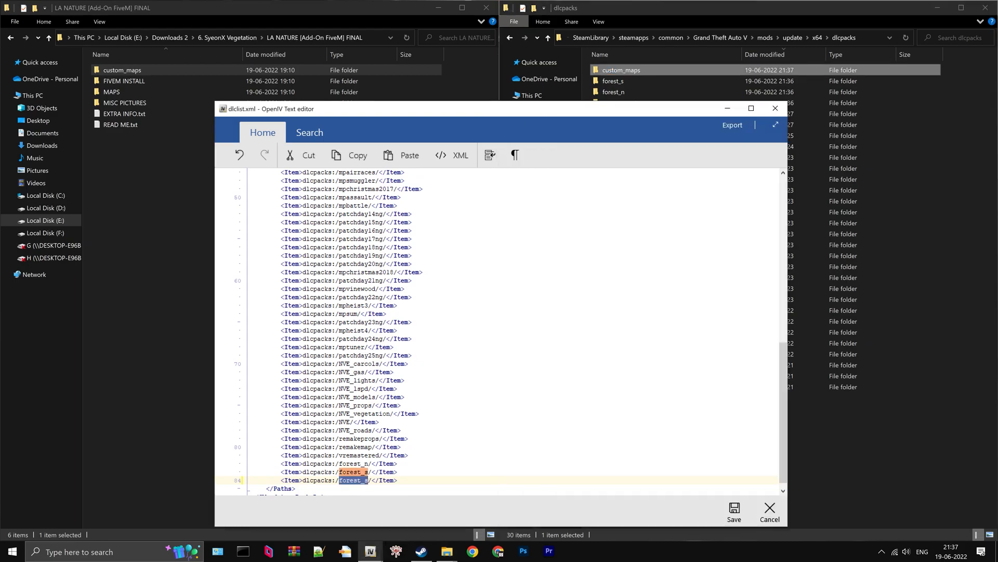
right_click(356, 482)
left_click(372, 380)
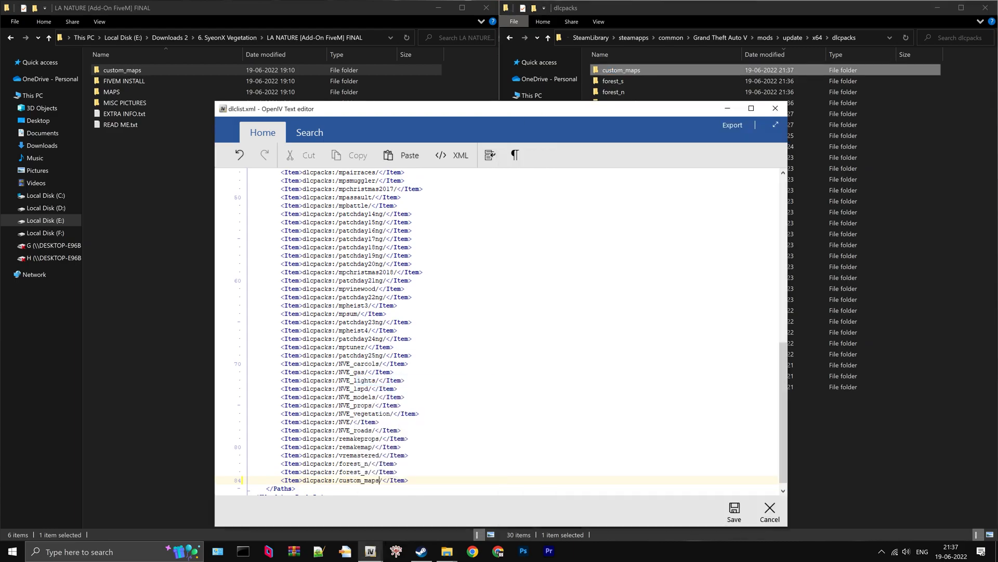
left_click(735, 520)
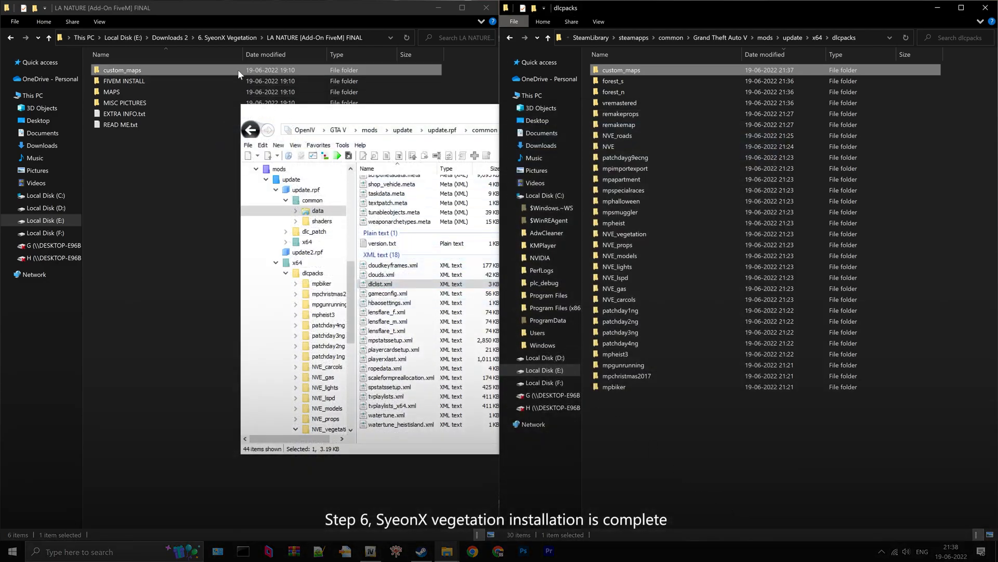
Open 7. New Realistic Forests of Blaine County/YMAPS BOSQUE OK in Downloads 2 and select all five ymap files
left_click(218, 37)
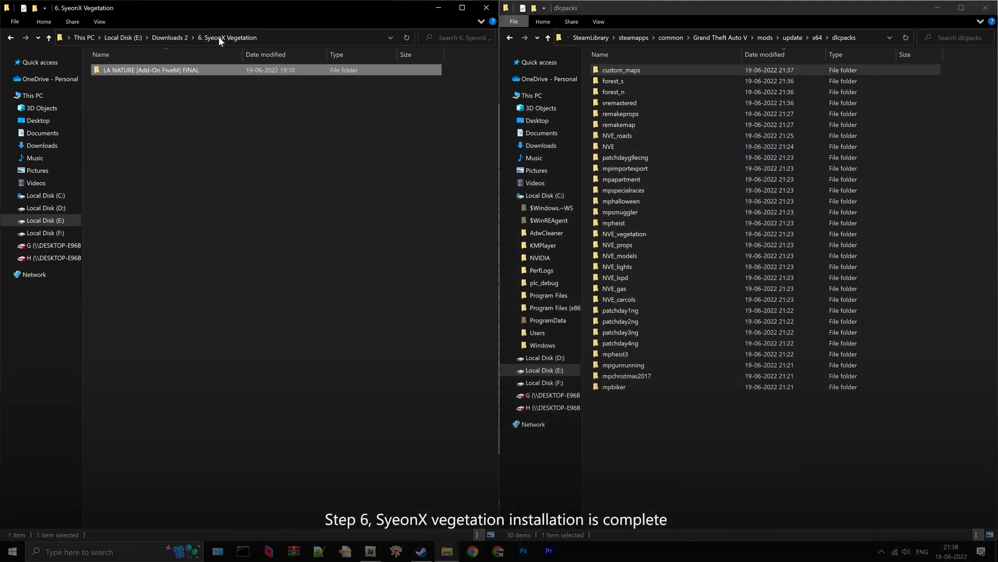
left_click(182, 37)
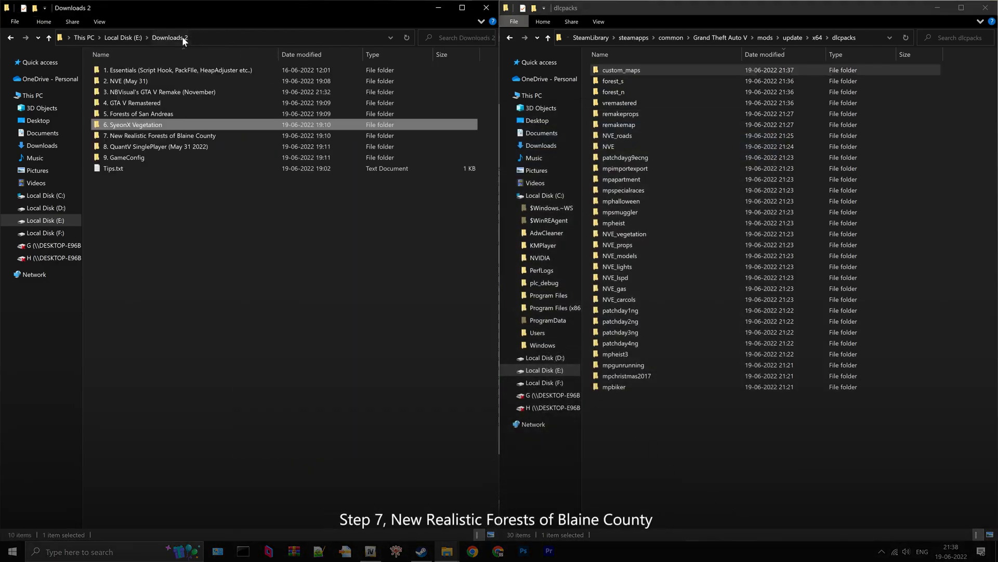
left_click(165, 137)
double_click(180, 139)
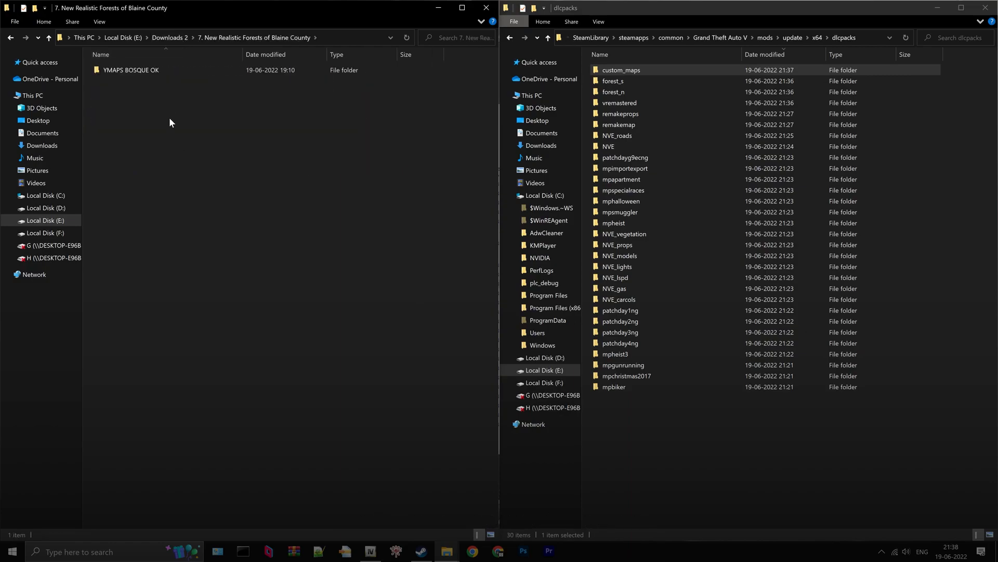
left_click(156, 72)
double_click(158, 73)
left_click_drag(169, 125, 141, 63)
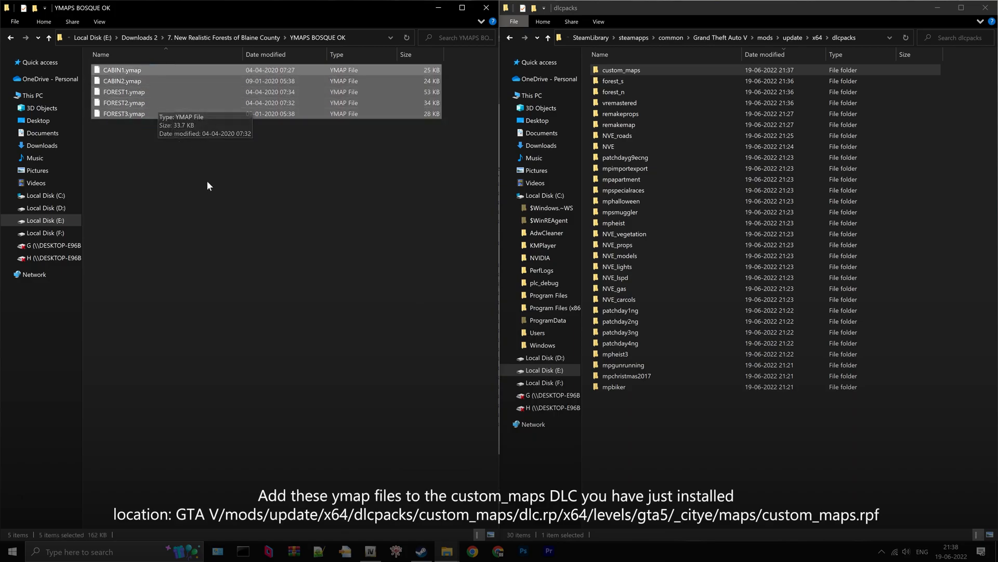
Open mods/update/x64/dlcpacks/custom_maps/dlc.rpf/x64/levels/gta5/_citye/maps/custom_maps.rpf in OpenIV
left_click(371, 551)
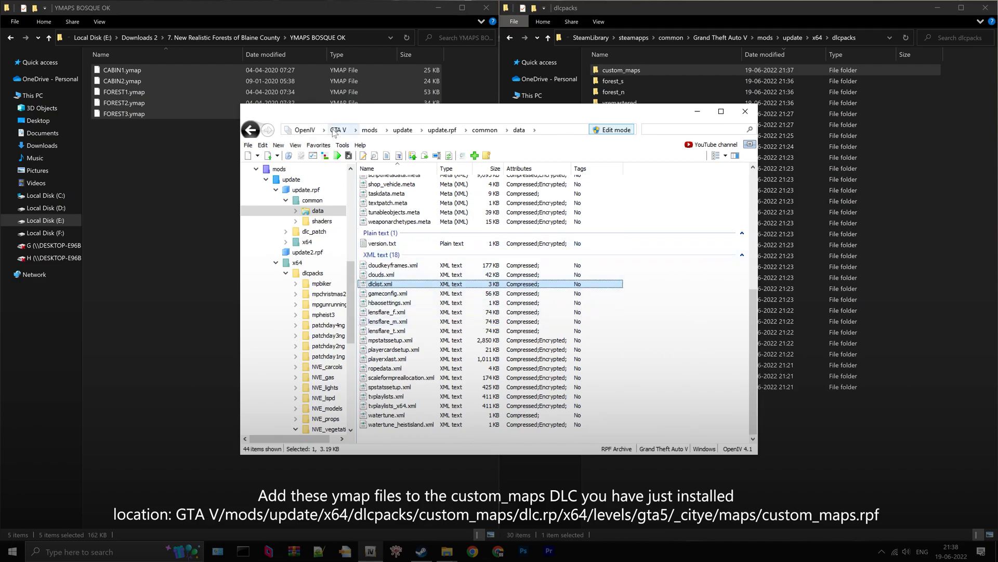
left_click(402, 130)
left_click(379, 191)
double_click(379, 191)
double_click(382, 192)
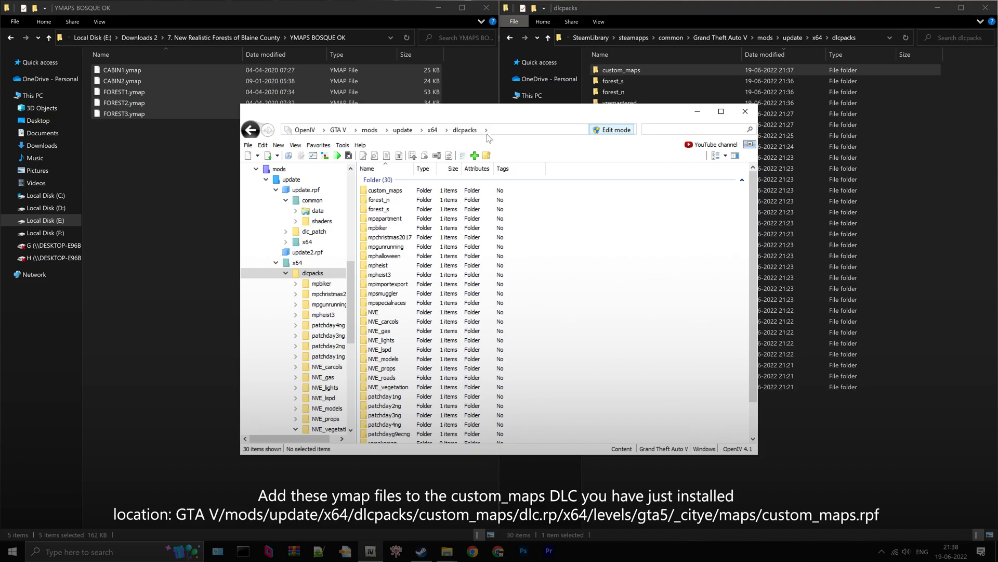
left_click(408, 194)
double_click(407, 192)
double_click(407, 192)
double_click(408, 191)
double_click(408, 191)
double_click(407, 192)
double_click(408, 191)
double_click(407, 192)
double_click(408, 191)
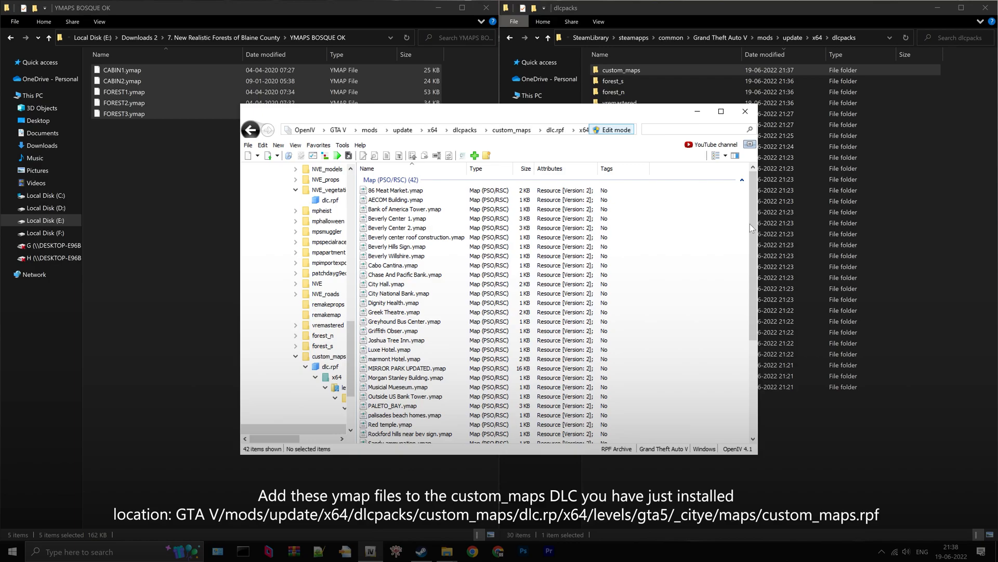
Add the CABIN1, CABIN2, FOREST1, FOREST2 and FOREST3 ymap files to custom_maps.rpf
left_click_drag(758, 225, 969, 225)
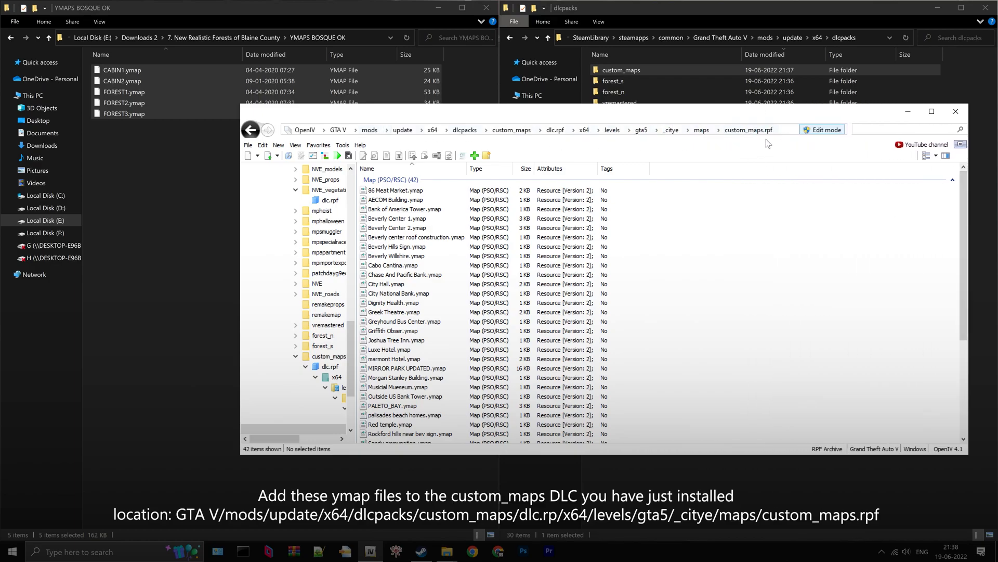
left_click_drag(131, 108, 371, 185)
left_click_drag(493, 233, 234, 127)
left_click_drag(540, 215, 645, 256)
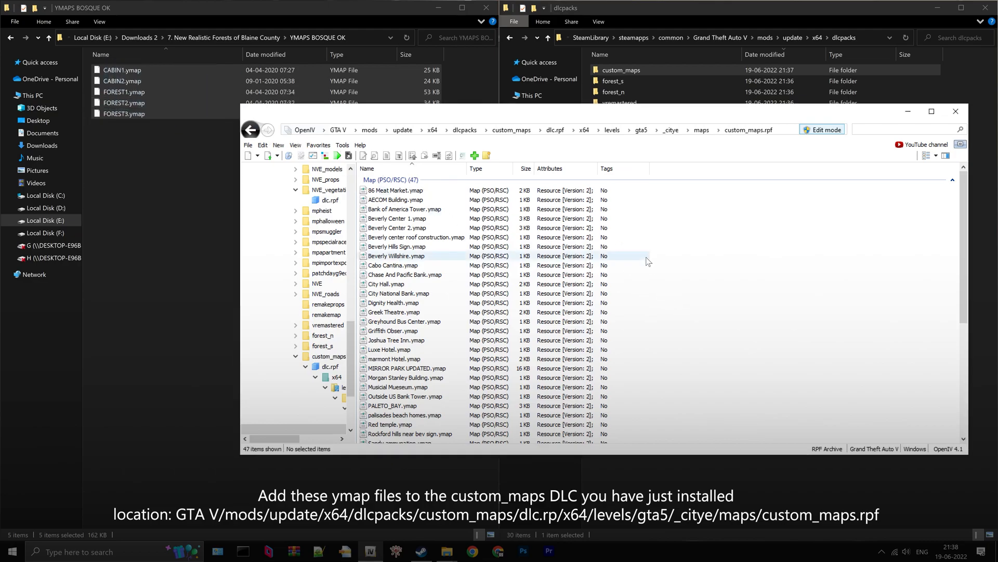
left_click_drag(969, 254, 693, 254)
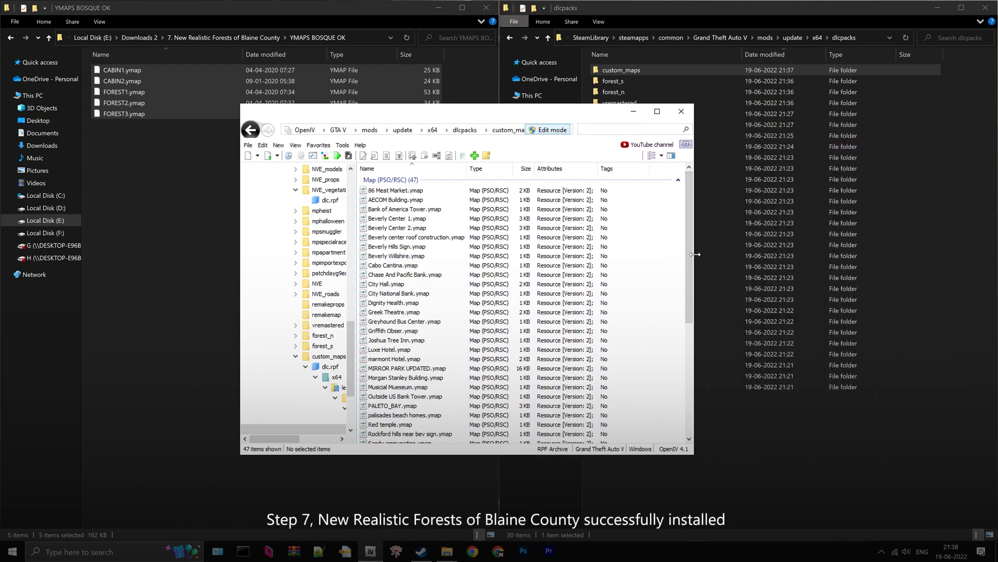
Open 8. QuantV SinglePlayer (May 31 2022)/QuantV SinglePlayer 22-5-31/_Install in Downloads 2
left_click(232, 37)
left_click(176, 37)
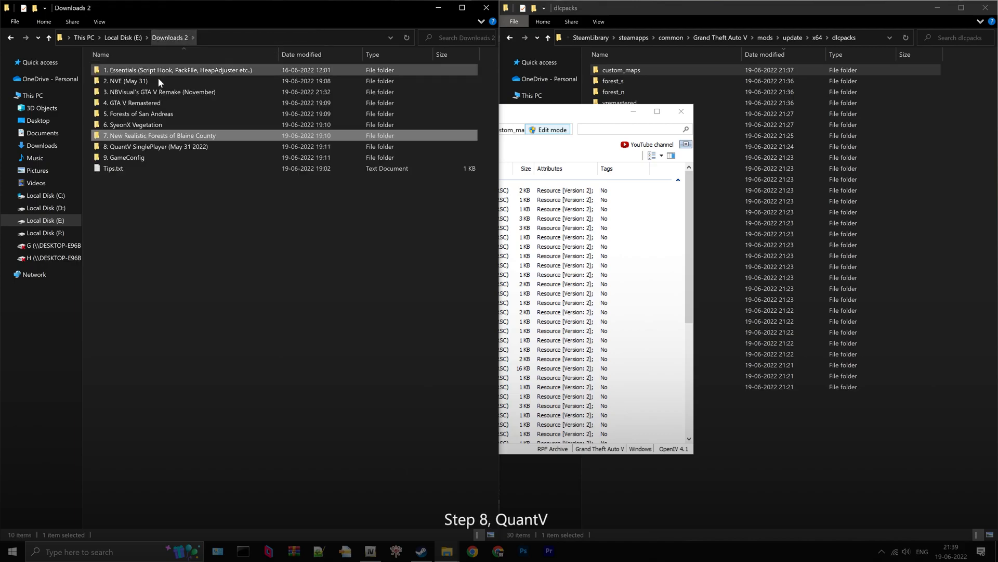
left_click(148, 149)
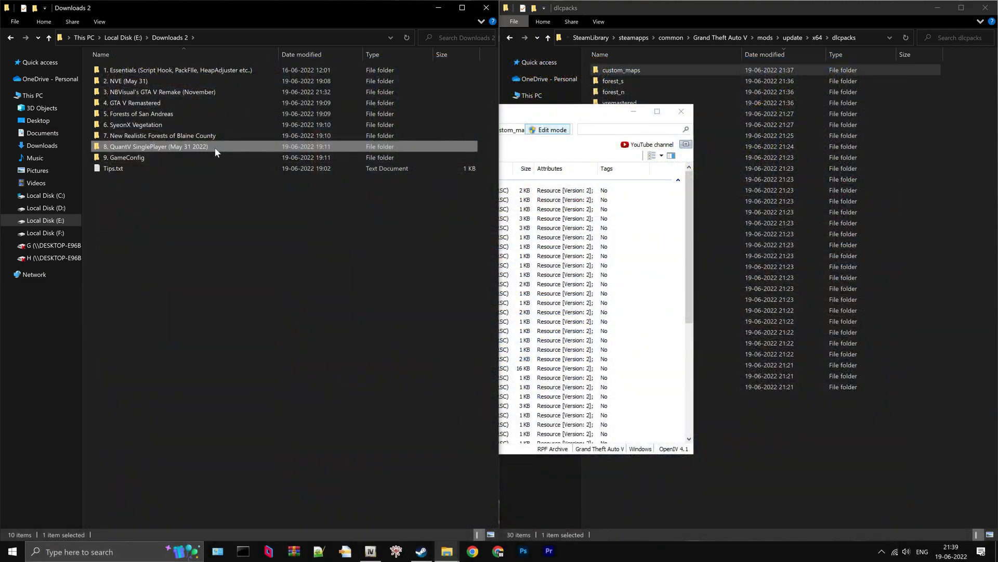
double_click(215, 148)
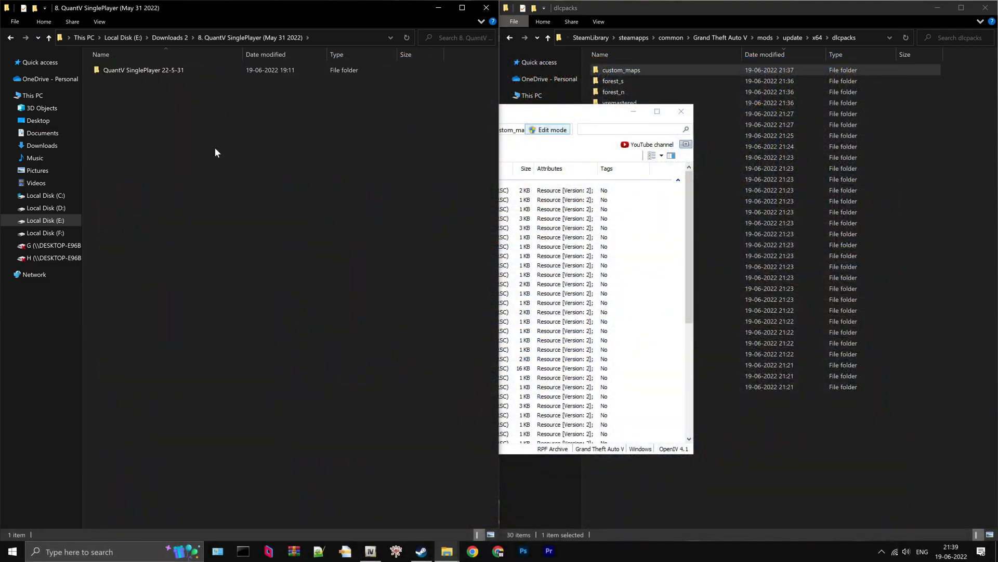
double_click(195, 71)
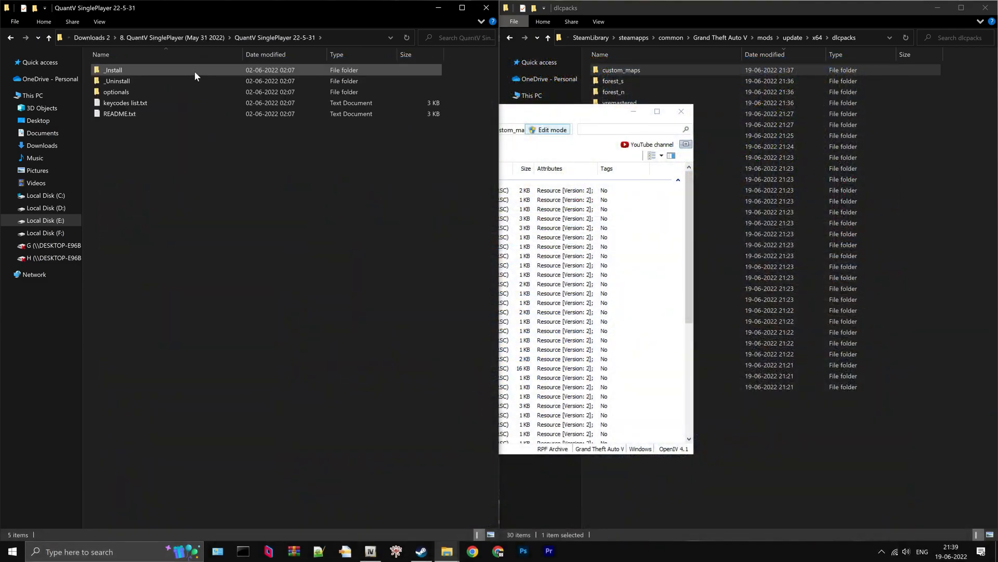
double_click(190, 71)
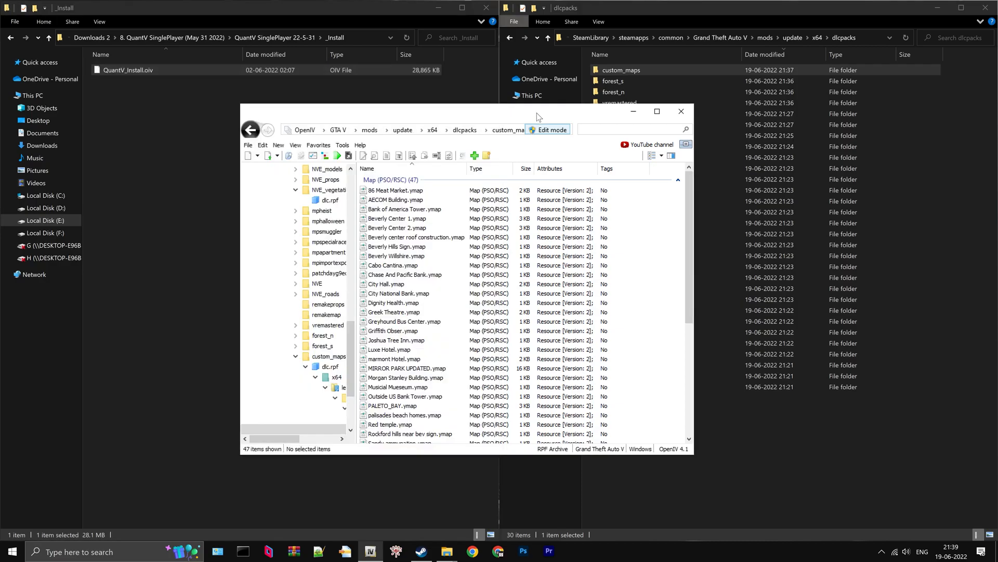
Install the QuantV_Install.oiv package into the mods folder through OpenIV's package installer and close the installer
left_click(337, 130)
left_click_drag(128, 70, 450, 220)
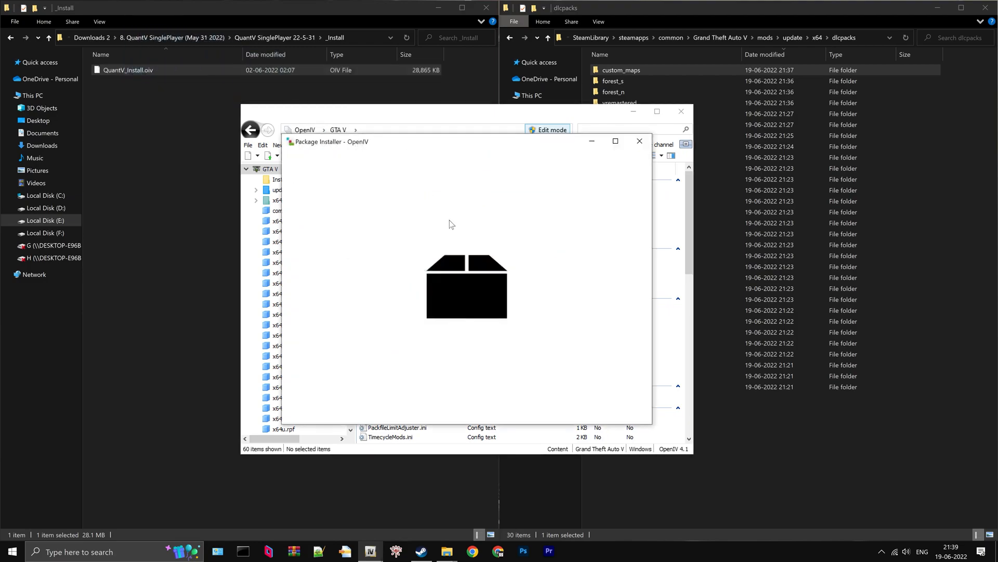
left_click(630, 224)
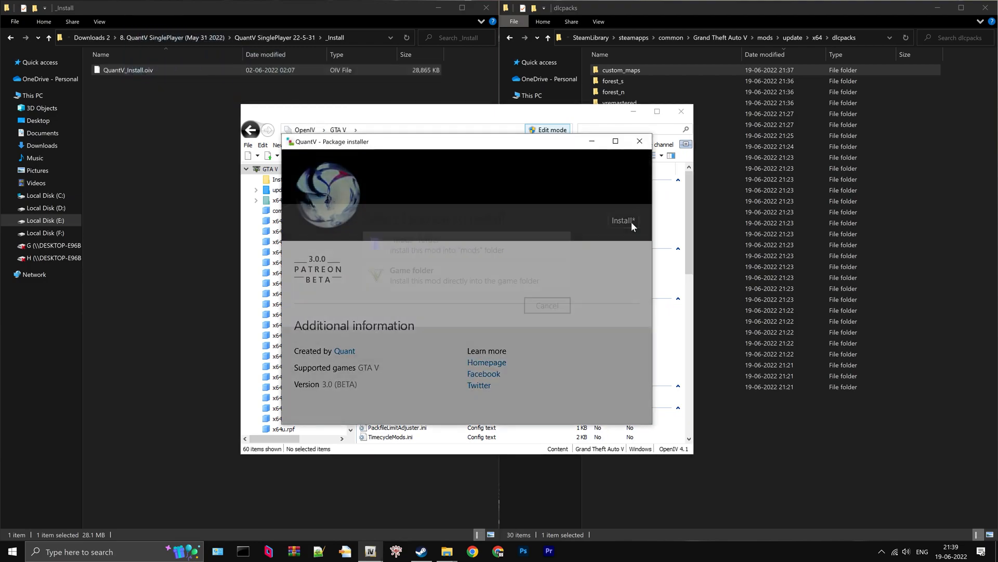
left_click(497, 263)
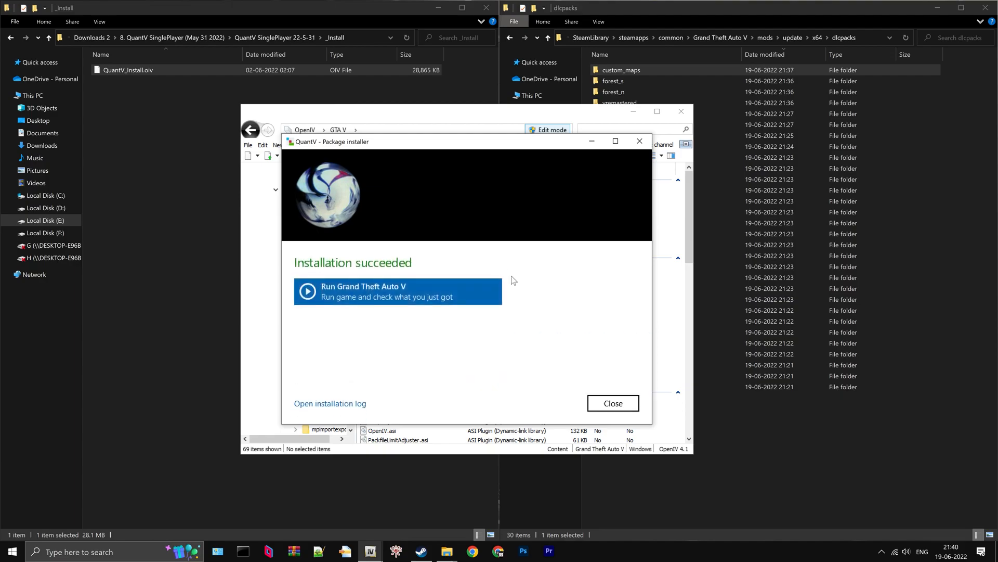
left_click(607, 406)
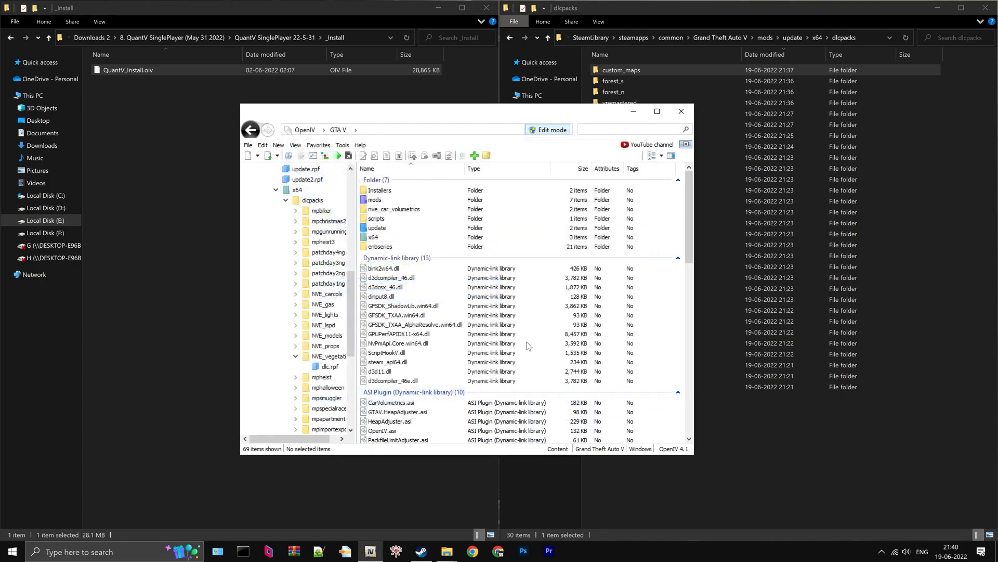
Open optionals/ENB performance-quality presets in the QuantV SinglePlayer 22-5-31 folder and select 3._ENB_VeryHigh_(default).oiv
left_click(282, 36)
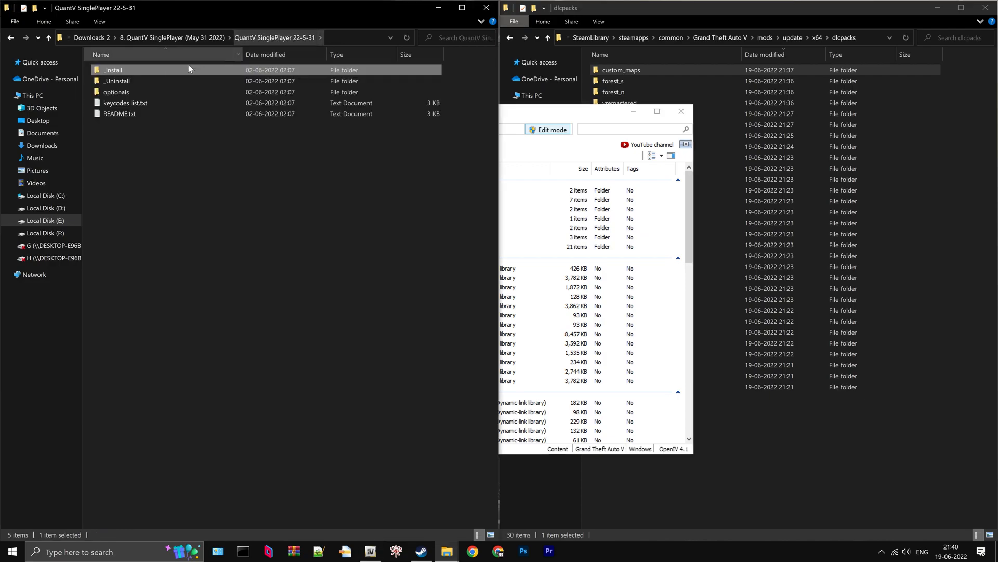
left_click(134, 94)
double_click(138, 94)
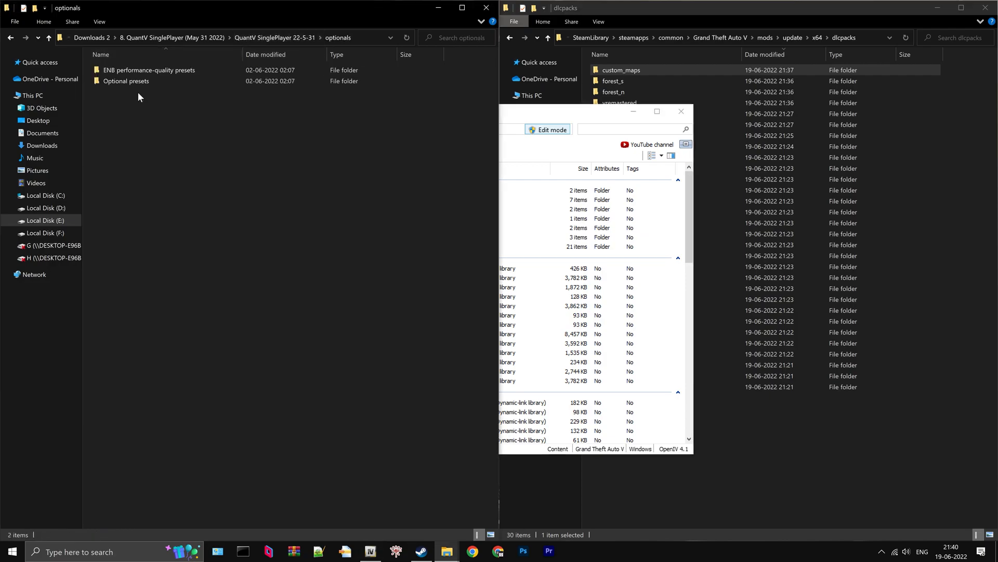
left_click(149, 73)
double_click(148, 73)
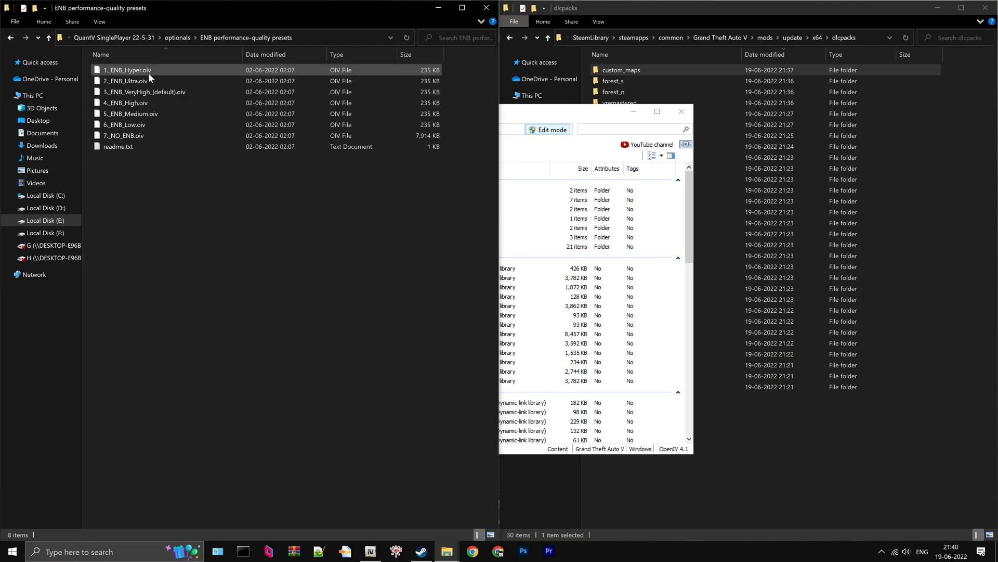
left_click(182, 92)
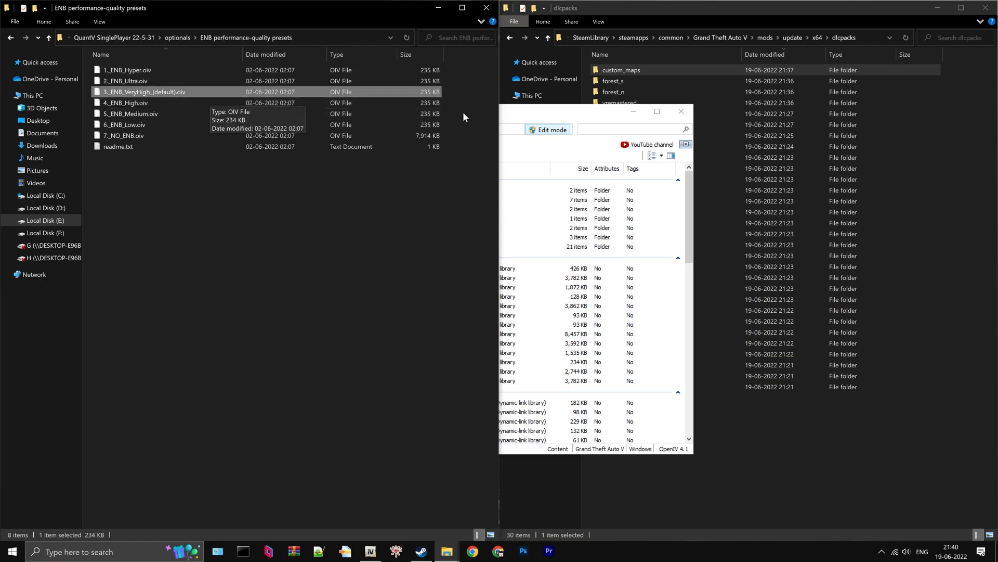
Install the 3._ENB_VeryHigh_(default).oiv preset into the mods folder with OpenIV and close the installer
left_click(507, 110)
left_click_drag(167, 91, 473, 224)
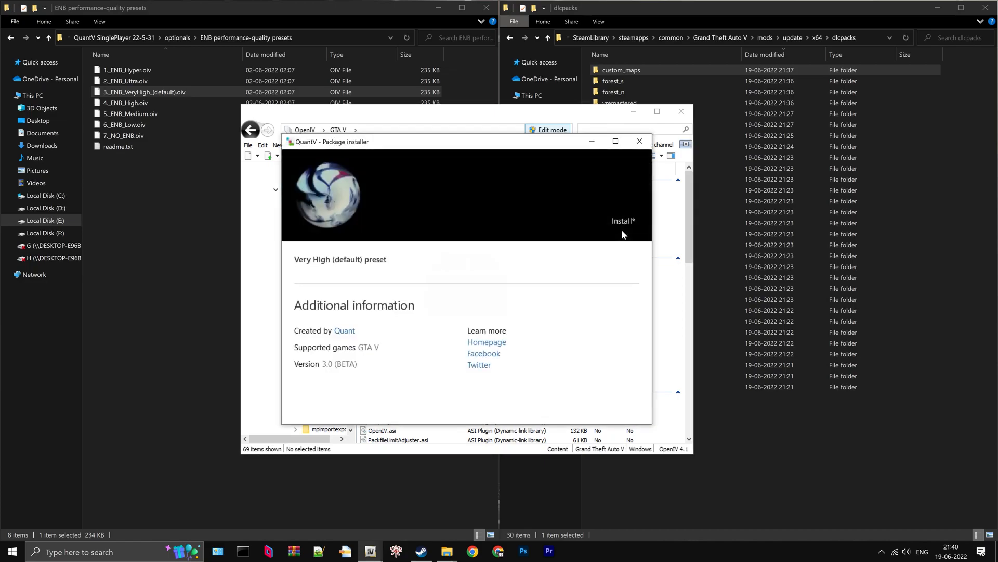
left_click(626, 223)
left_click(422, 268)
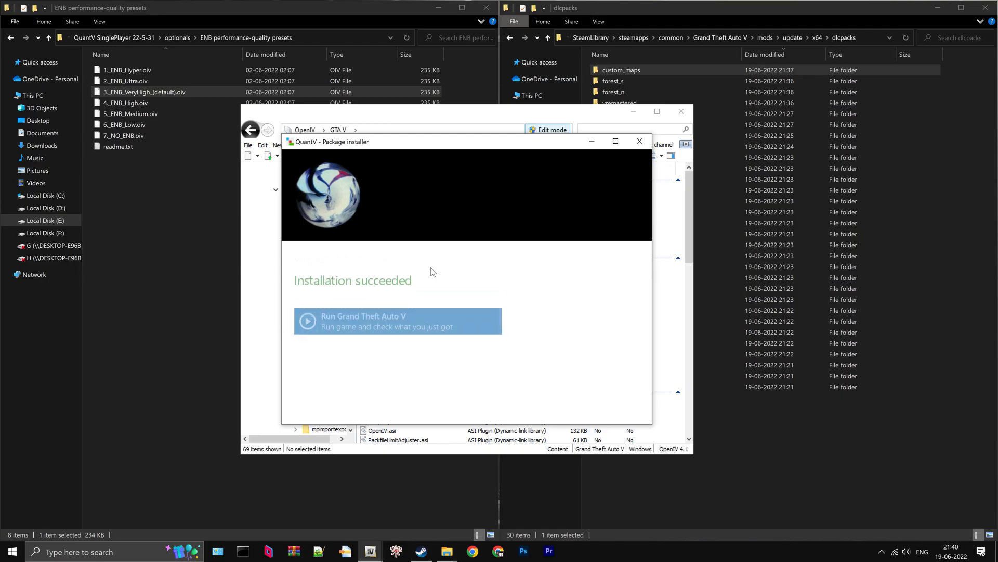
left_click(619, 403)
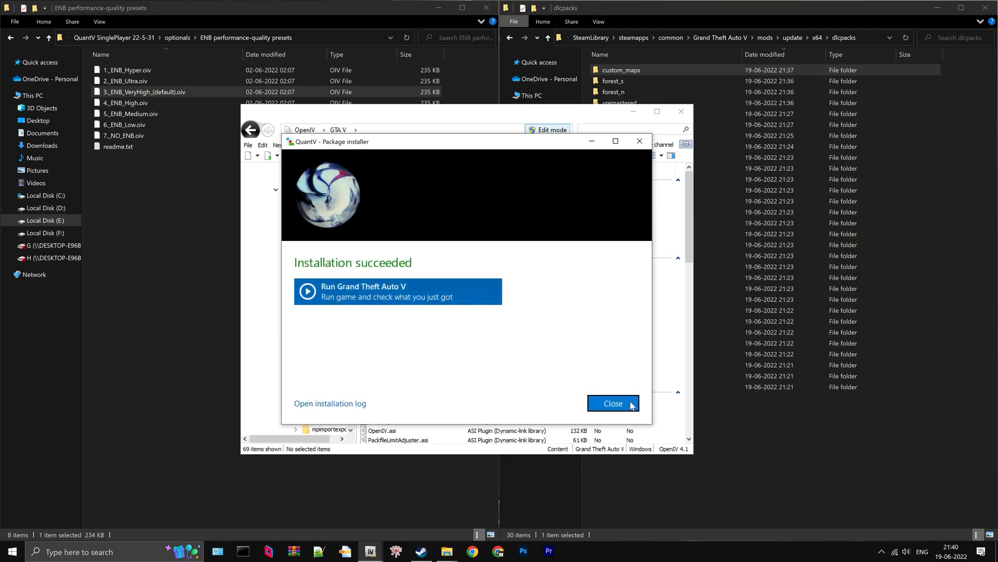
Open the volumetric clouds (beta) folder under QuantV's optionals/Optional presets
left_click(170, 40)
left_click(164, 81)
double_click(164, 81)
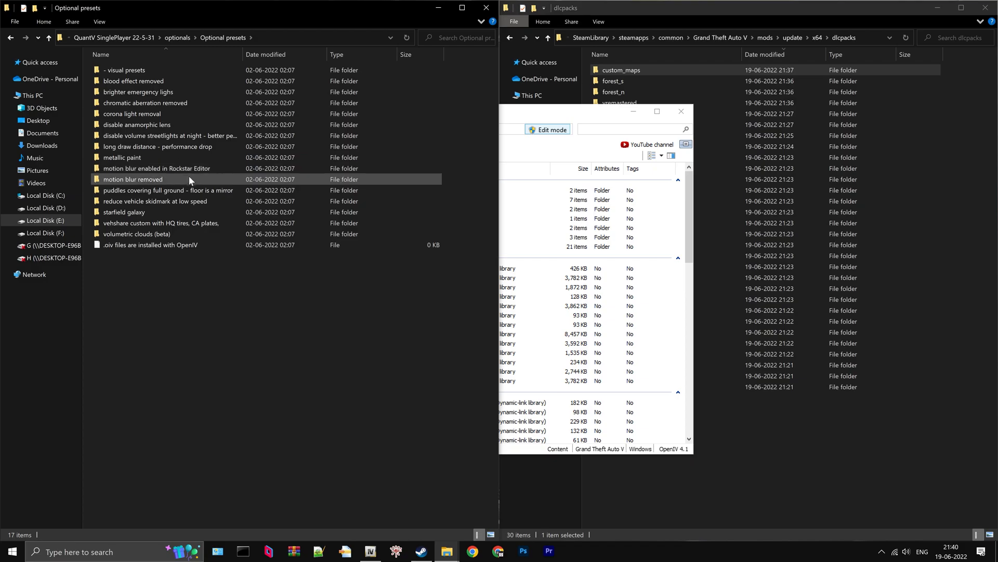
left_click(195, 234)
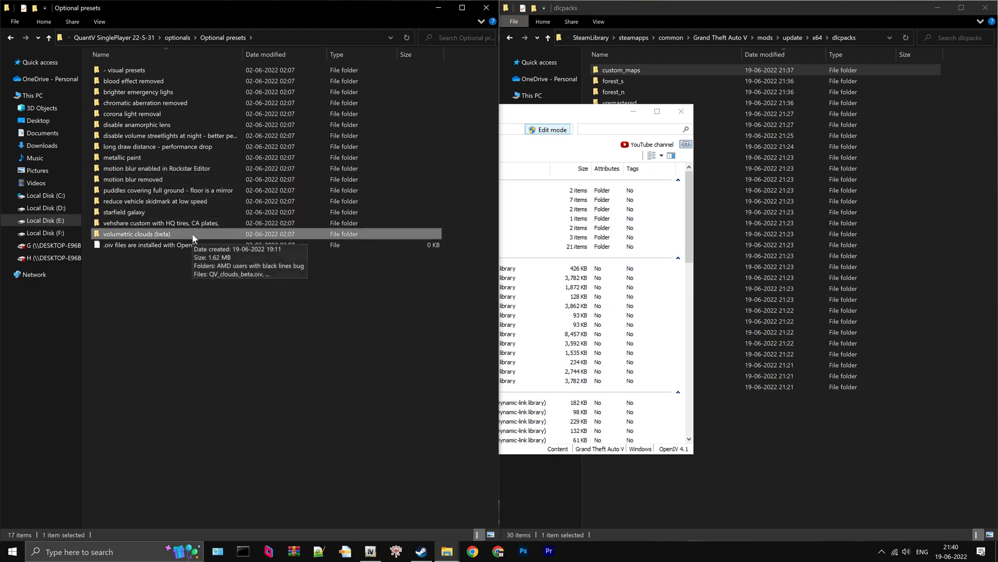
double_click(192, 235)
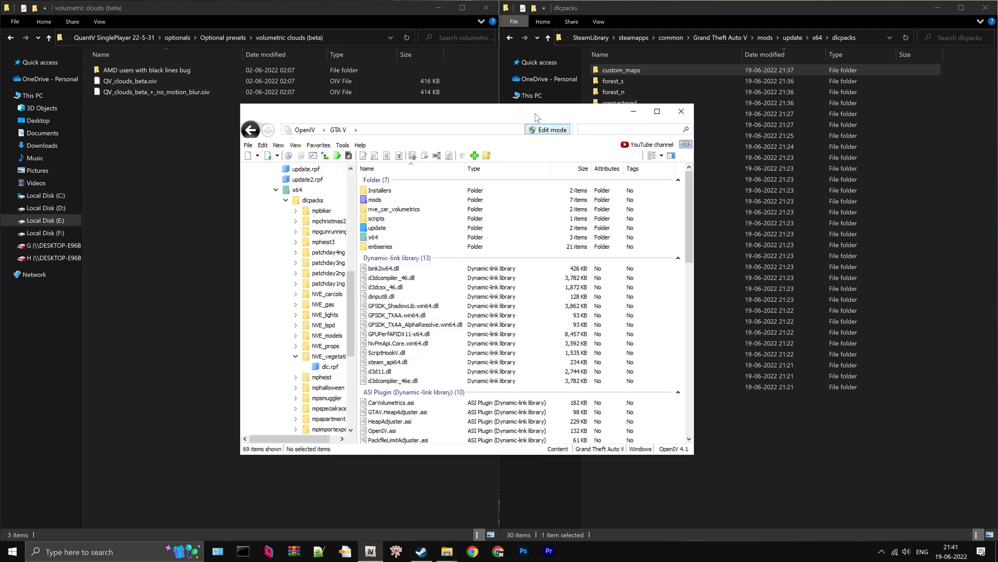
Install the QV_clouds_beta.oiv package into the mods folder with OpenIV and close the installer
left_click_drag(141, 84, 469, 246)
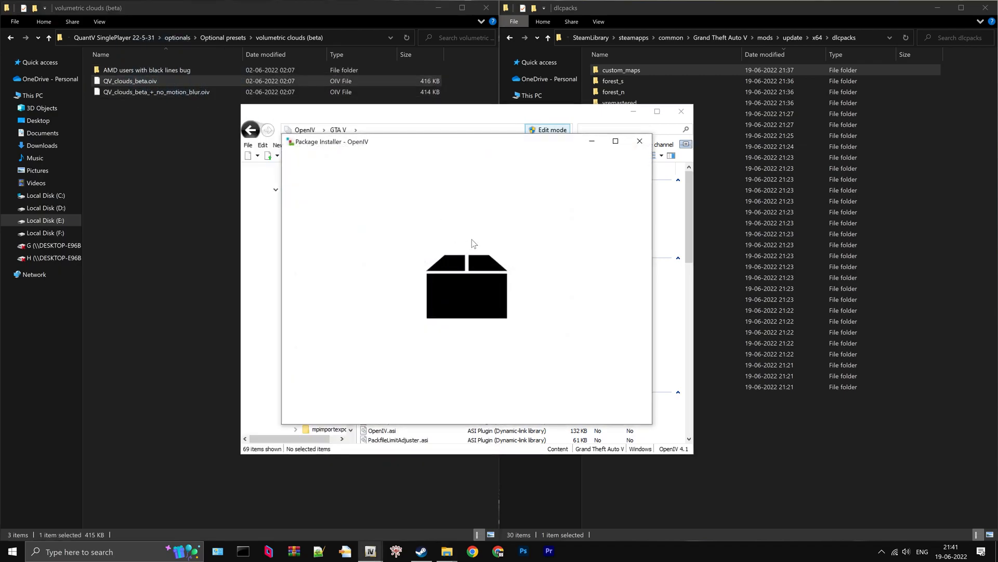
left_click(623, 220)
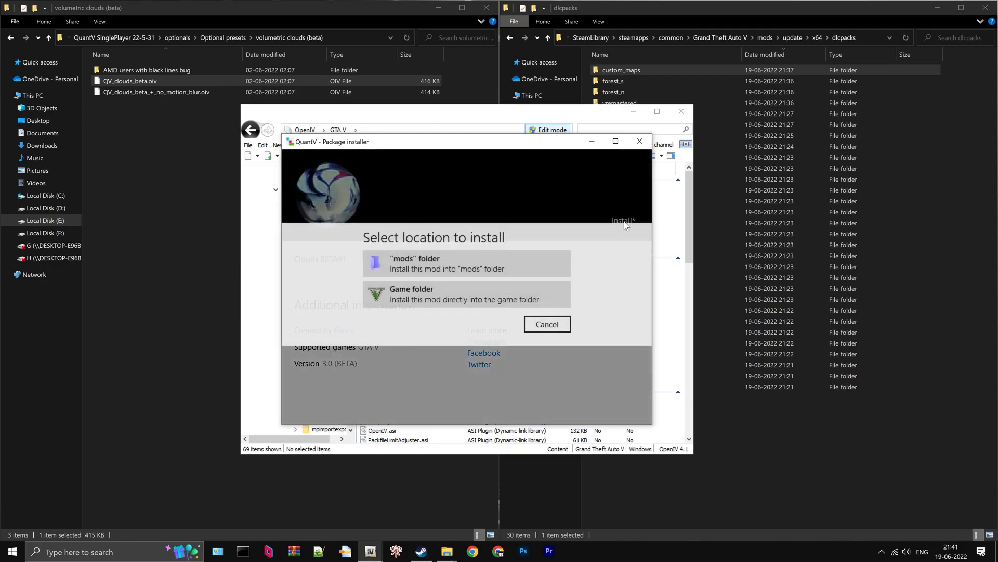
left_click(500, 263)
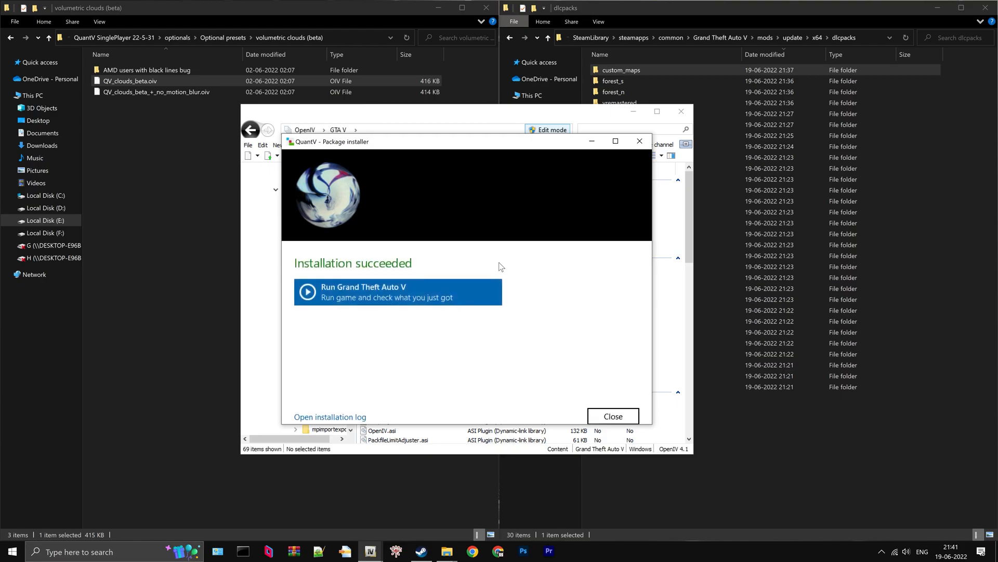
left_click(623, 403)
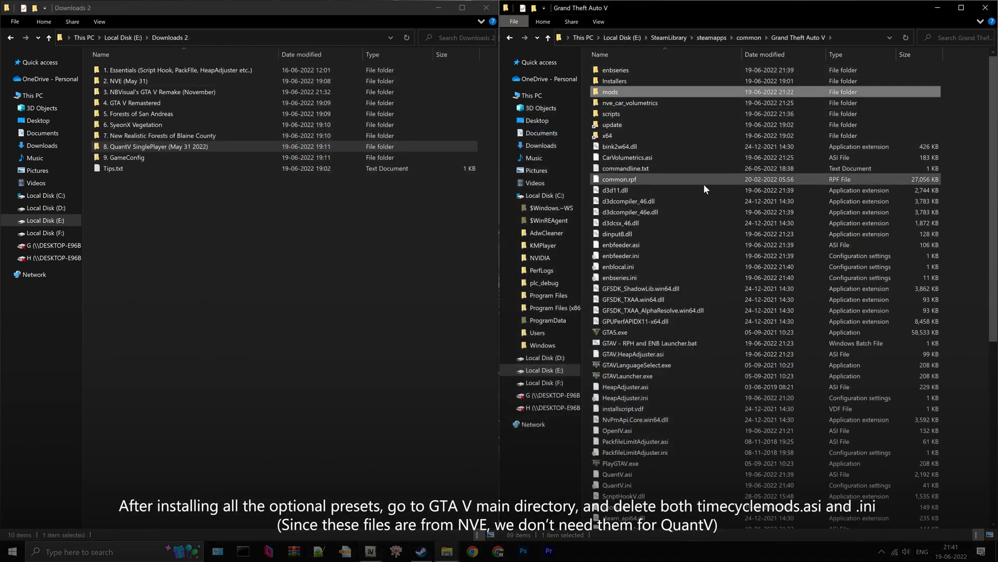
Delete TimecycleMods.asi and TimecycleMods.ini from the main Grand Theft Auto V directory
scroll(679, 314, "down", 6)
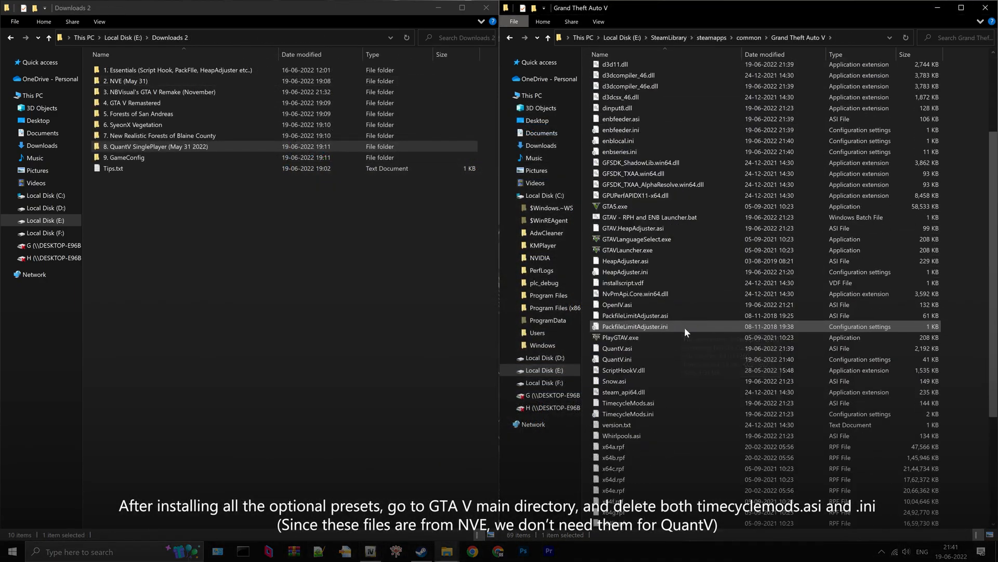
left_click(655, 338)
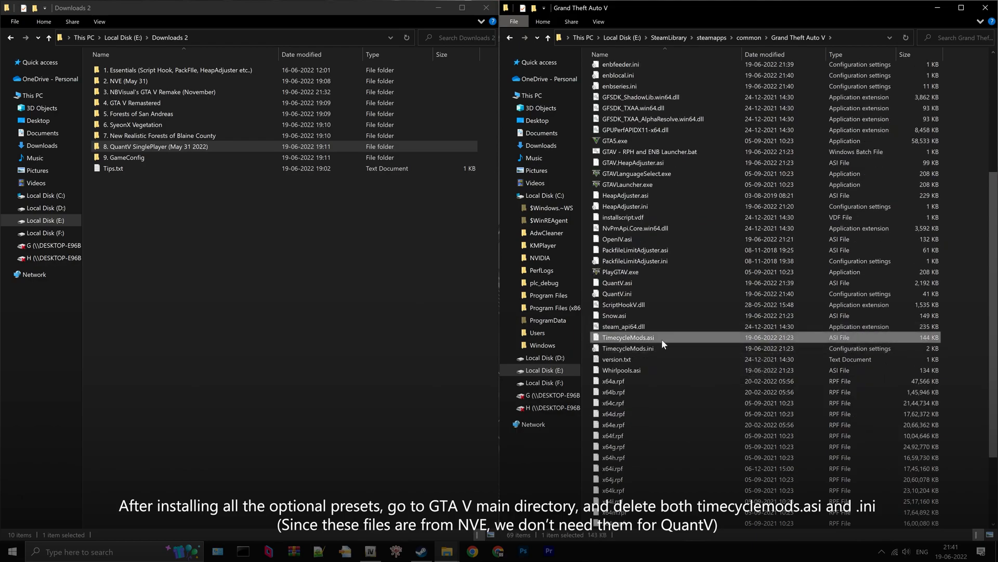
left_click(665, 347, "ctrl")
left_click(664, 347, "ctrl")
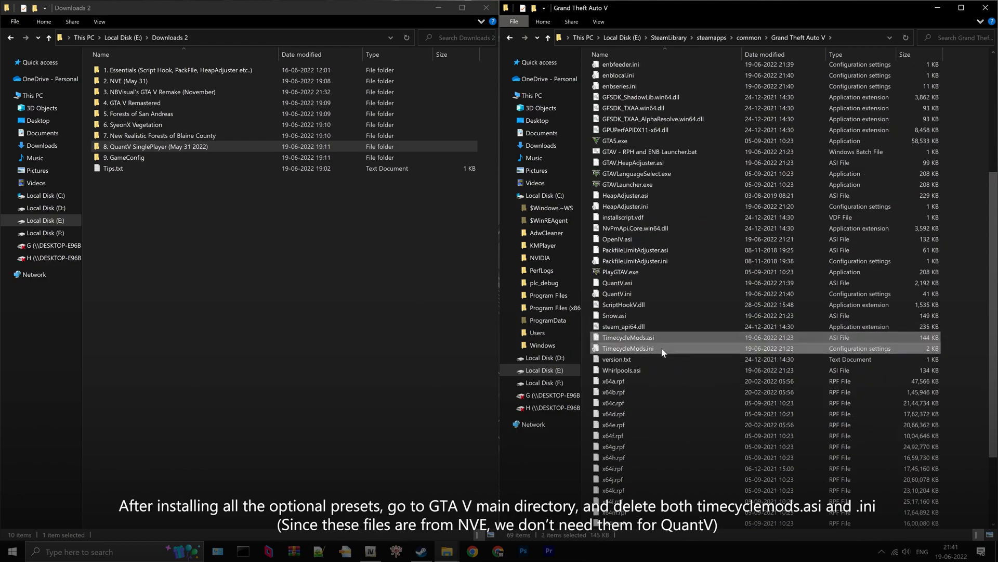
right_click(664, 352)
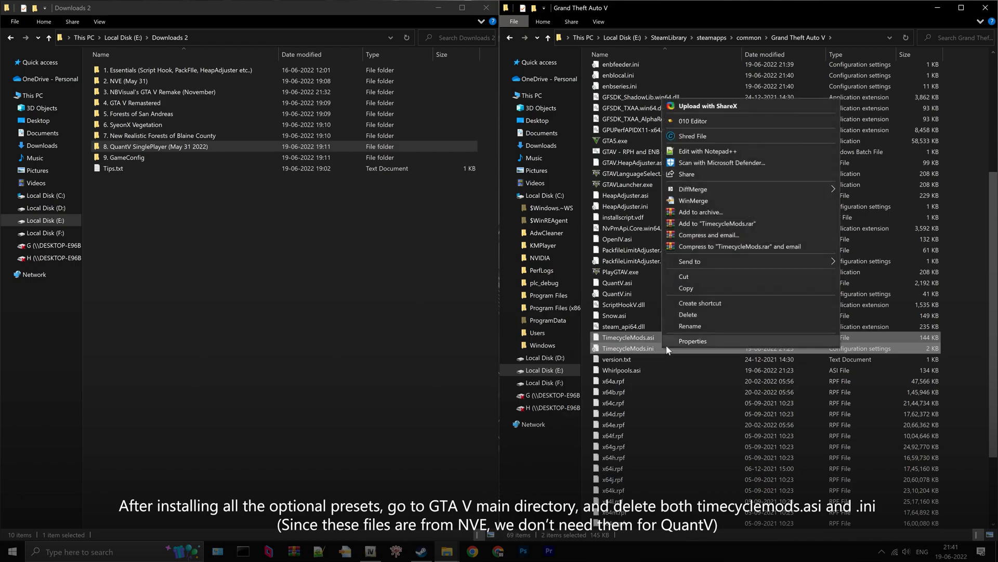
left_click(687, 314)
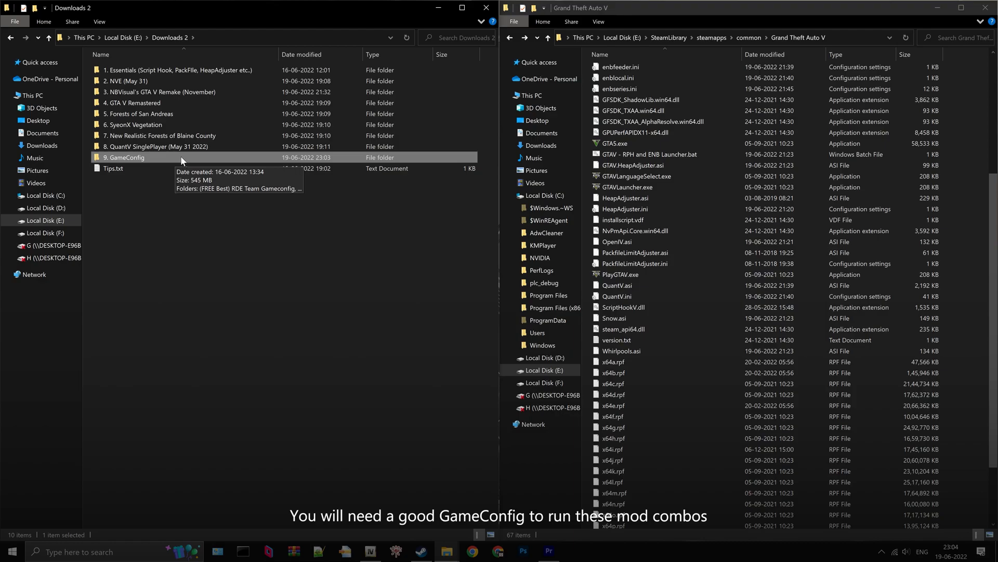
Examine the gameconfig options in 9. GameConfig, including the Addons folder of (PAID Best) 5Real_June_22 and its LSPDFR folder
double_click(180, 158)
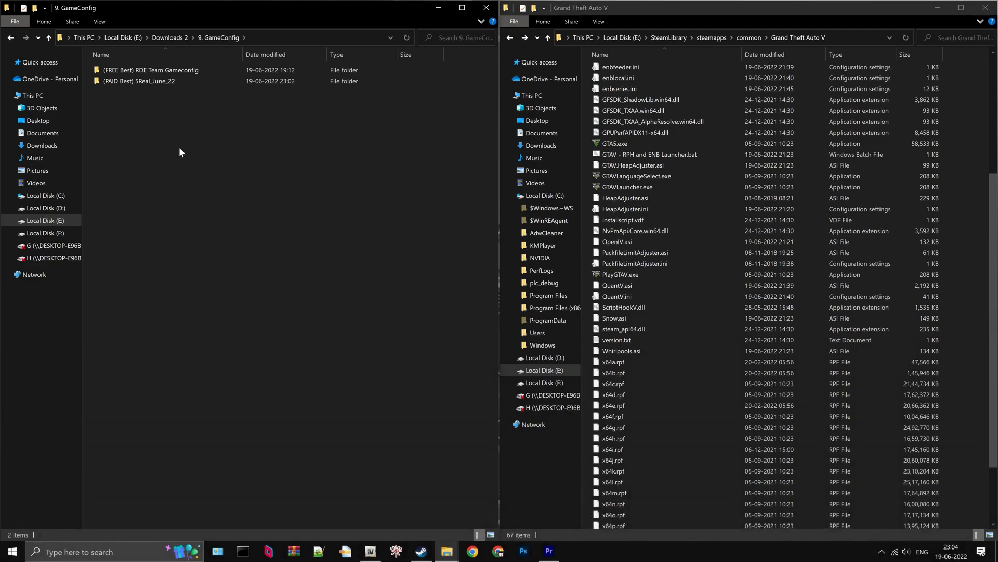
left_click(190, 72)
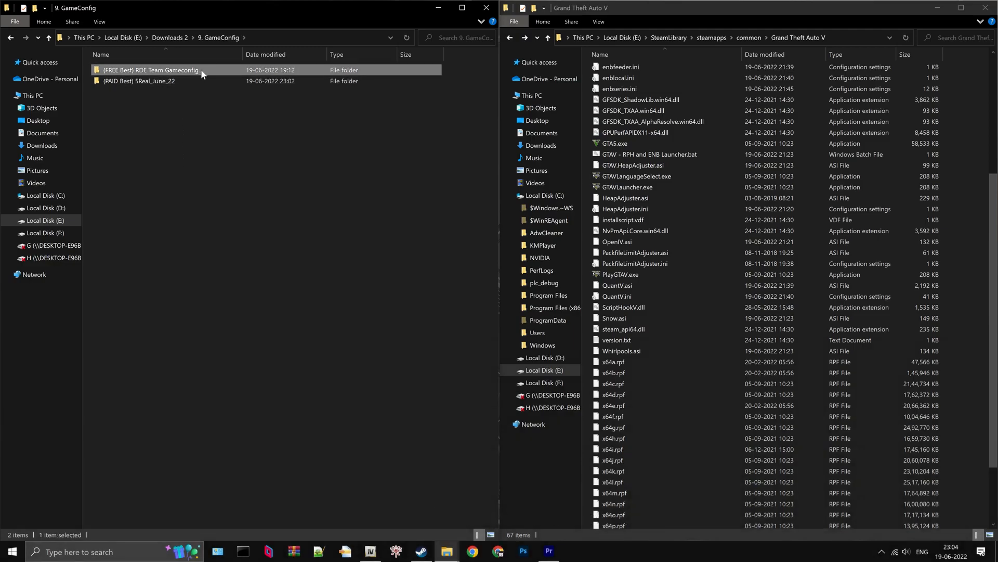
left_click(185, 83)
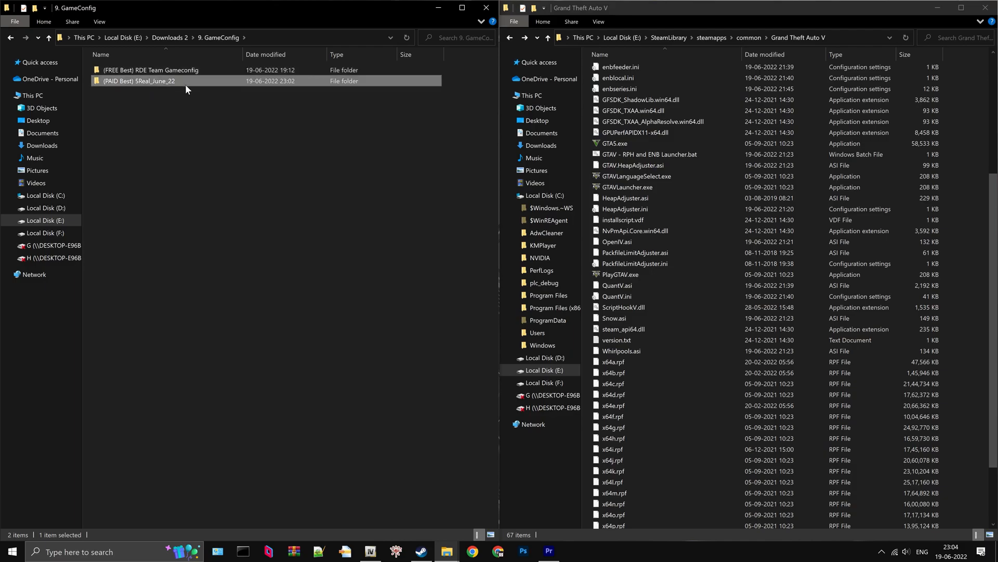
mouse_move(182, 81)
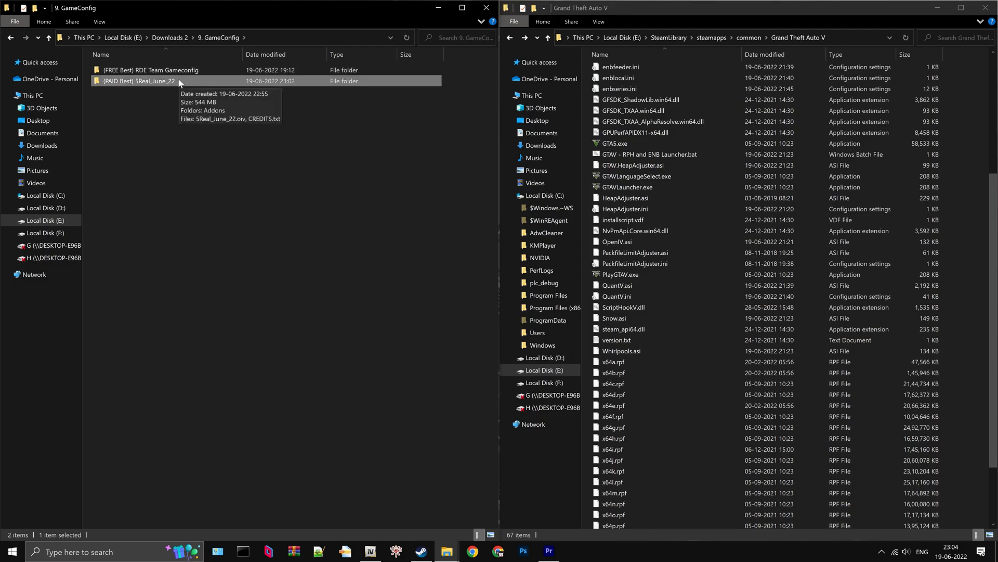
double_click(179, 80)
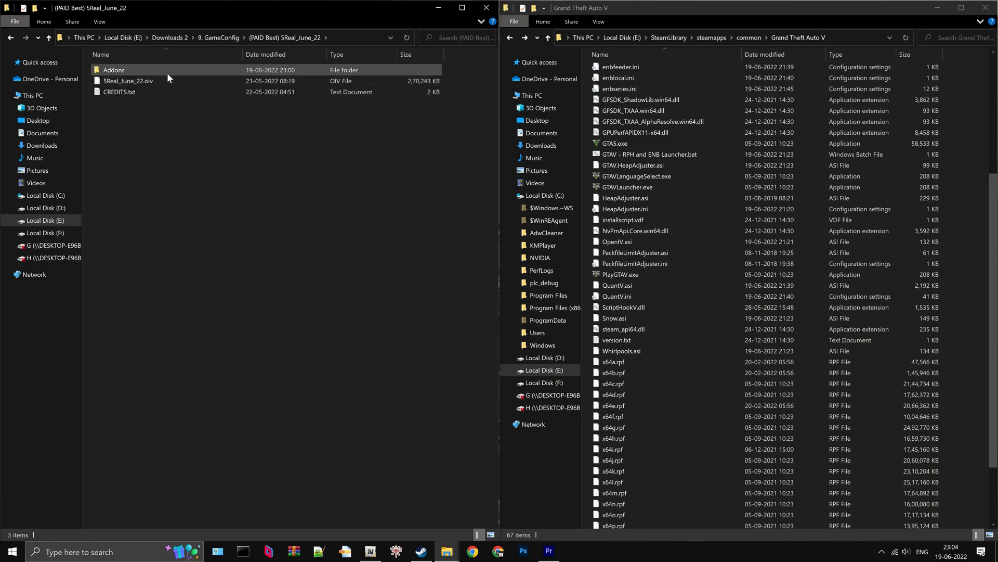
left_click(139, 72)
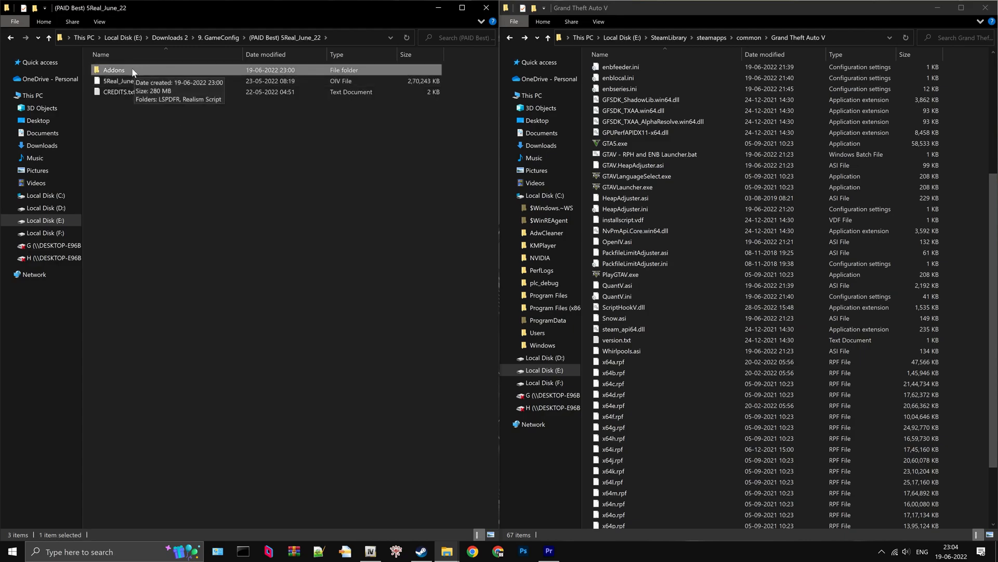
double_click(132, 69)
left_click(140, 68)
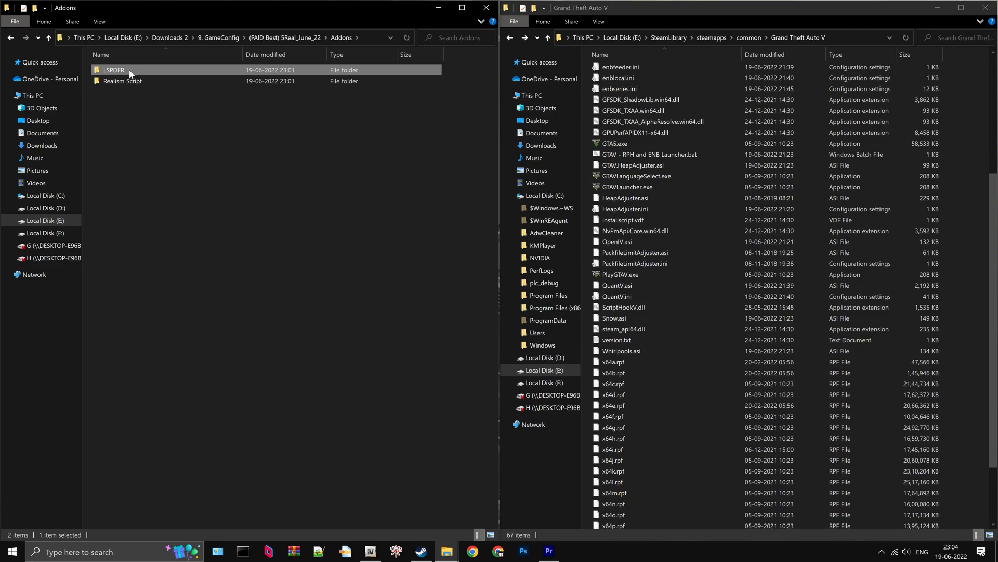
Locate gameconfig.xml in the Gameconfig for v1.0.2628.2 folder inside the LSPDFR addon folder
double_click(131, 72)
left_click(179, 70)
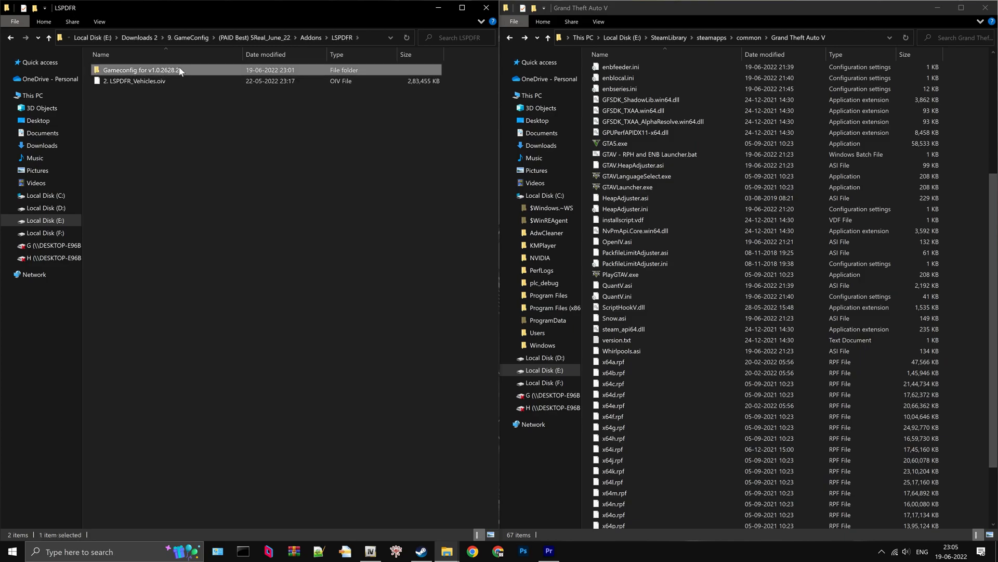
double_click(183, 70)
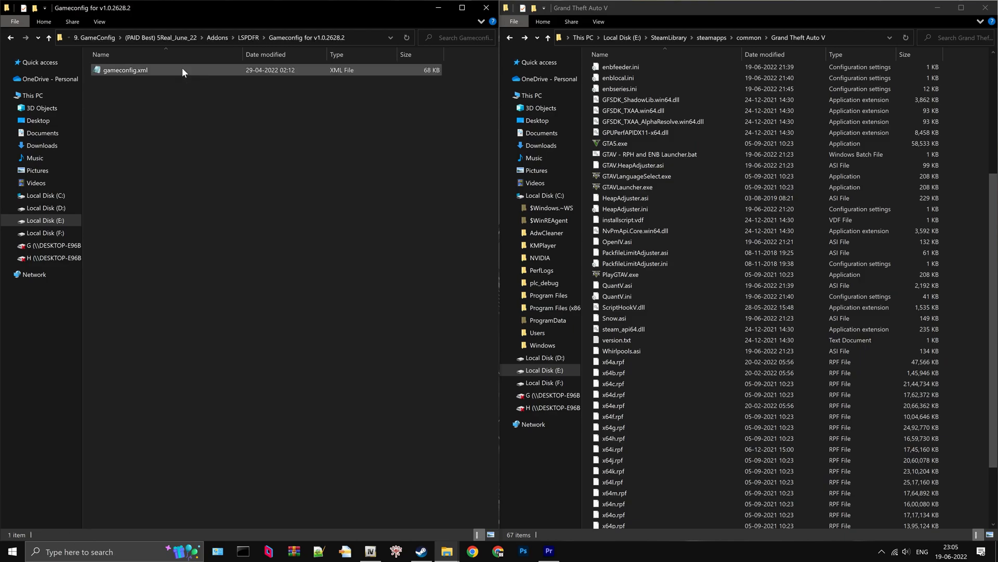
left_click(151, 71)
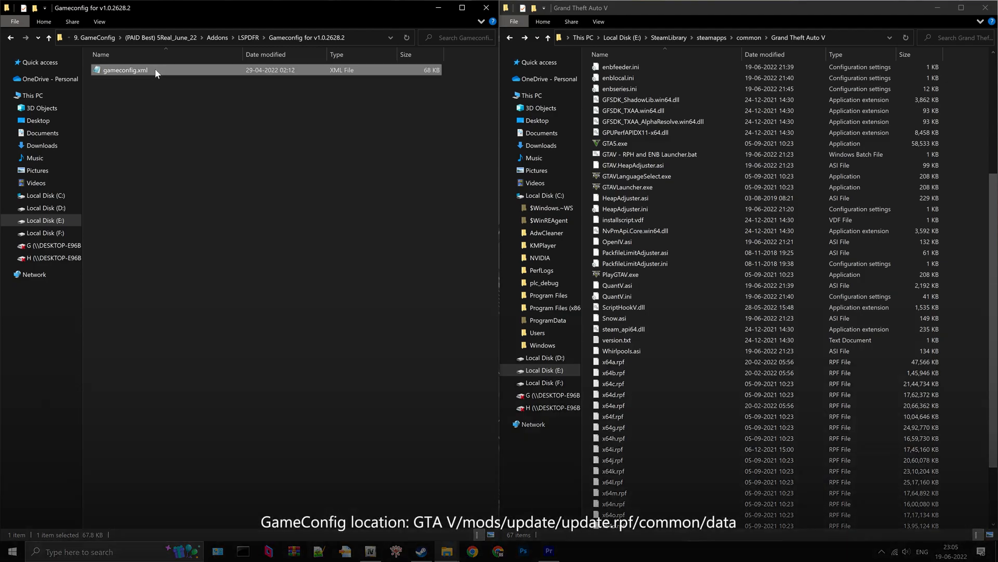
Switch to OpenIV and browse to the XML files in mods/update/update.rpf/common/data
left_click(372, 551)
left_click(405, 210)
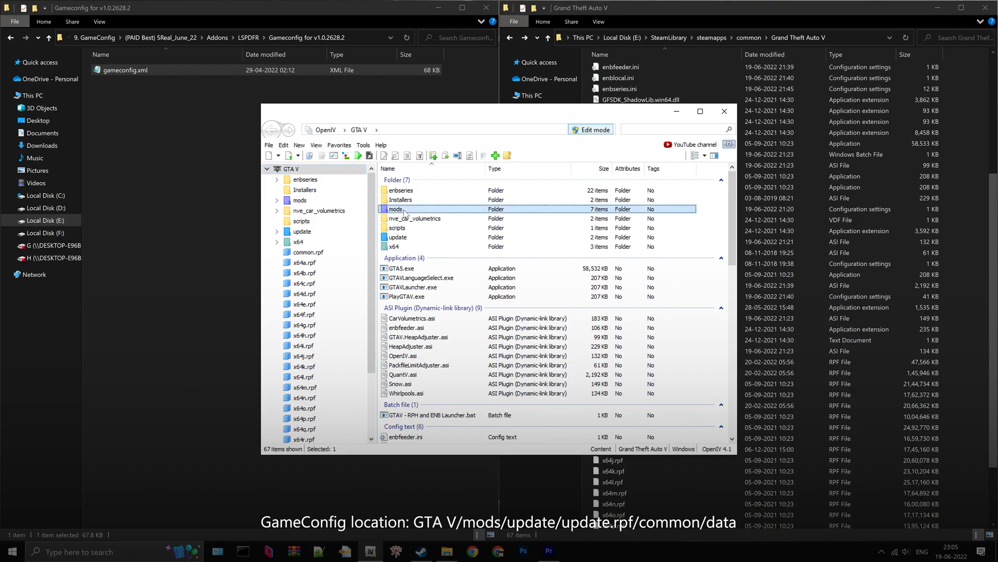
double_click(405, 210)
double_click(412, 191)
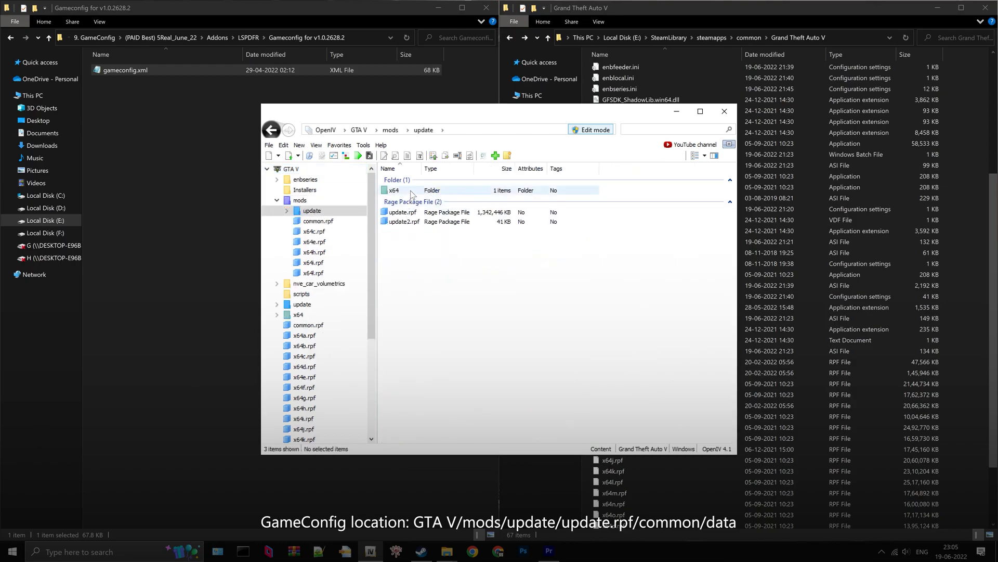
left_click(416, 213)
double_click(421, 213)
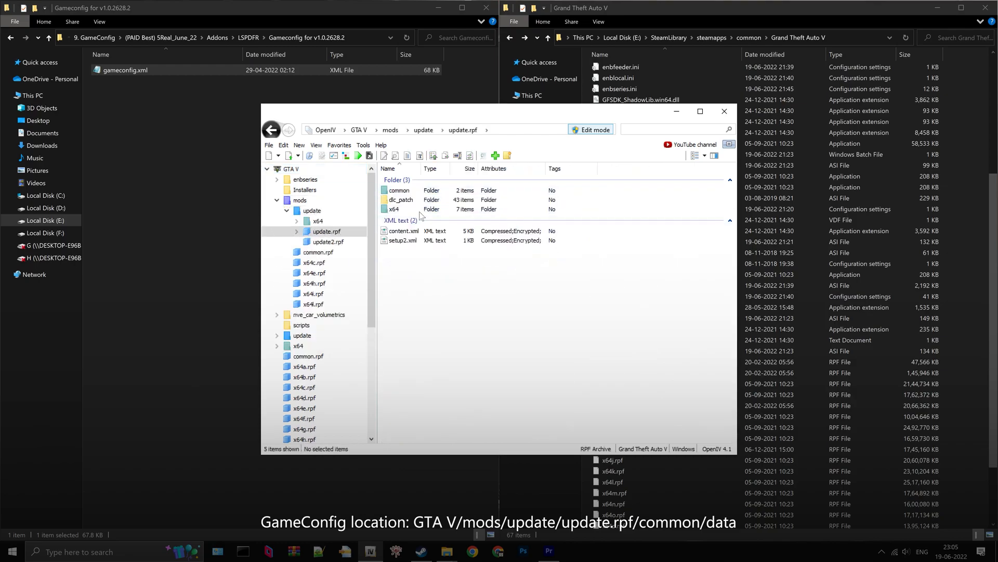
double_click(411, 191)
double_click(412, 193)
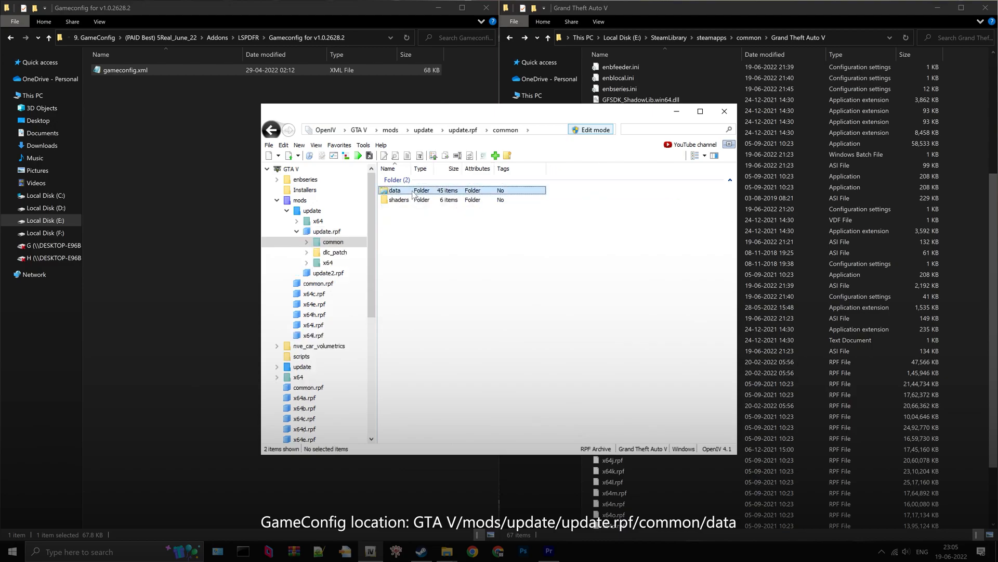
scroll(461, 253, "down", 5)
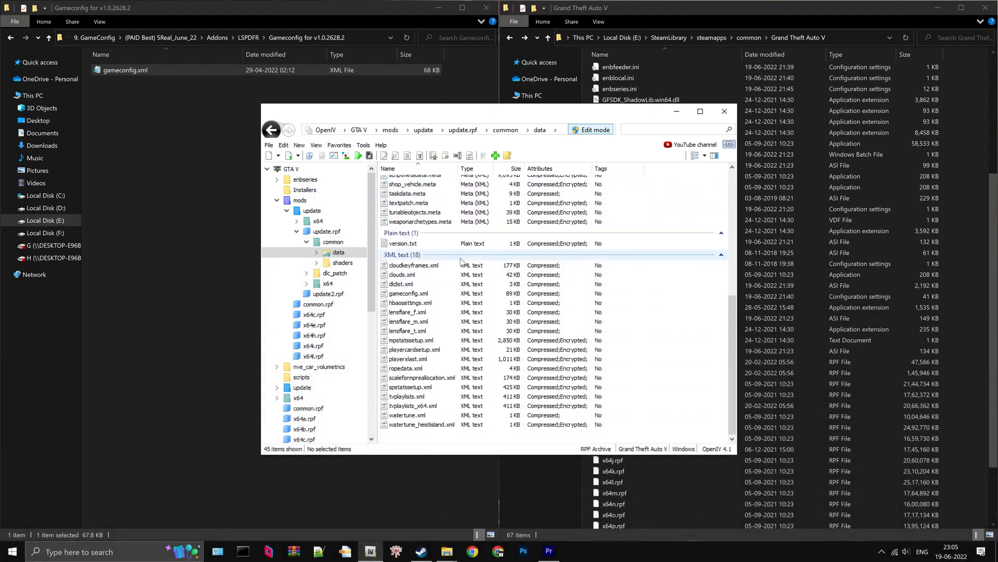
Replace gameconfig.xml in update.rpf/common/data with the gameconfig.xml from the LSPDFR addon folder
left_click(421, 295)
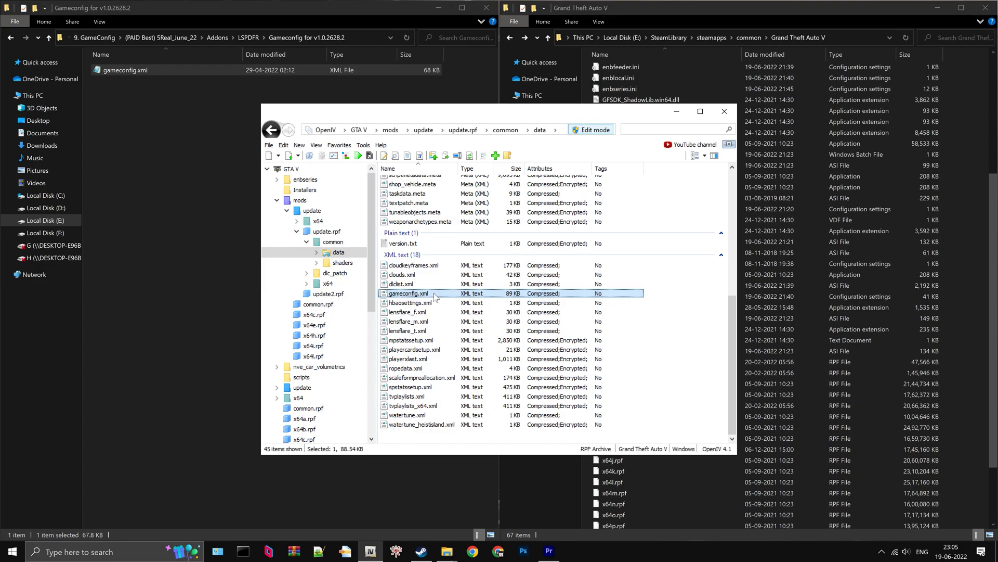
left_click_drag(156, 71, 442, 301)
left_click_drag(155, 67, 430, 299)
Open the installed gameconfig.xml for editing in OpenIV and search it for "building"
right_click(434, 299)
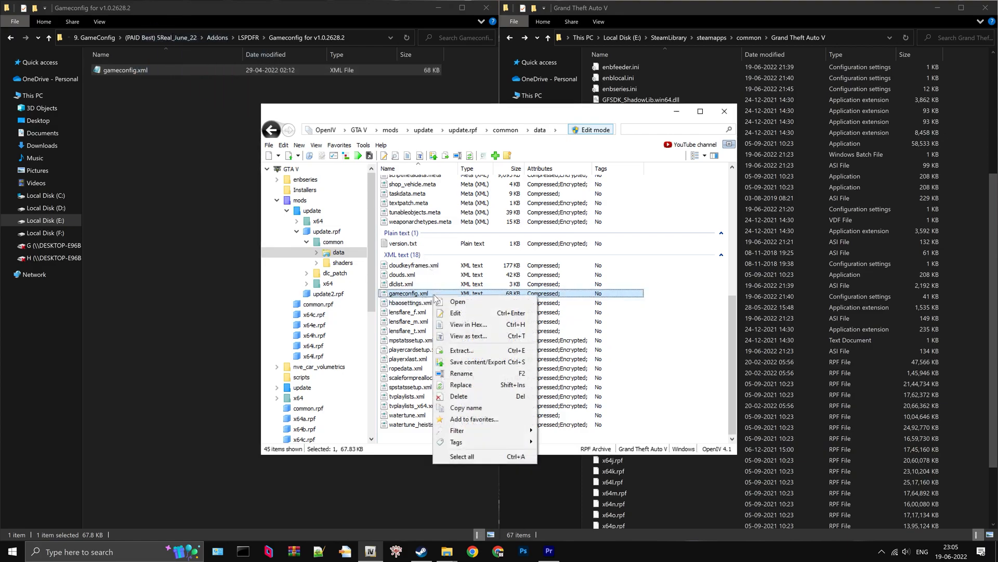
left_click(462, 313)
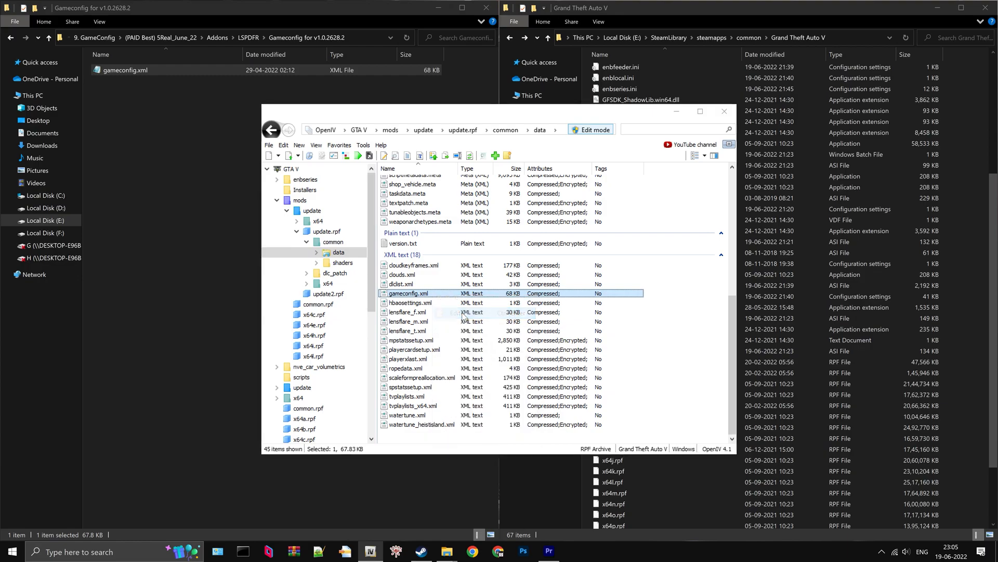
key("ctrl+f")
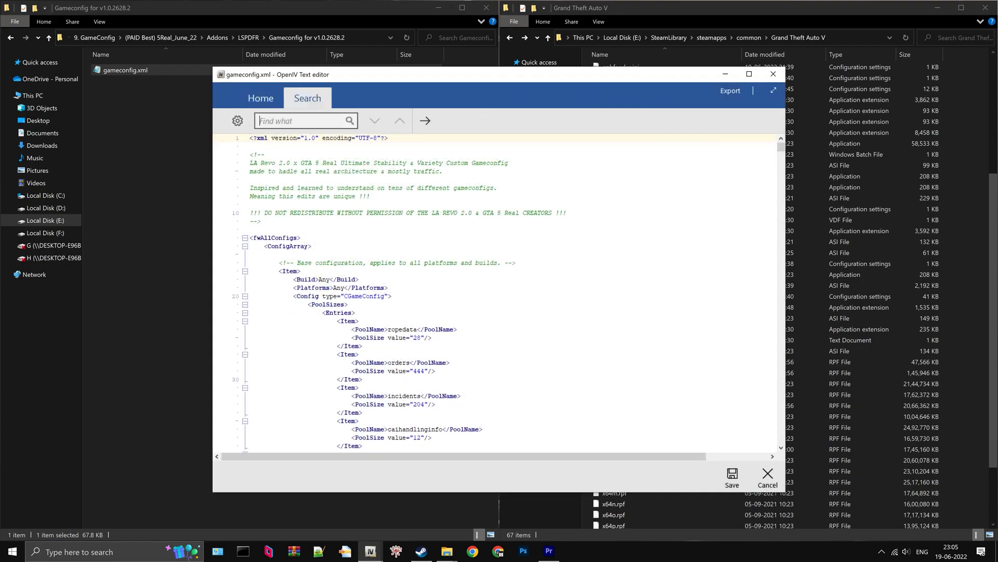
type("building")
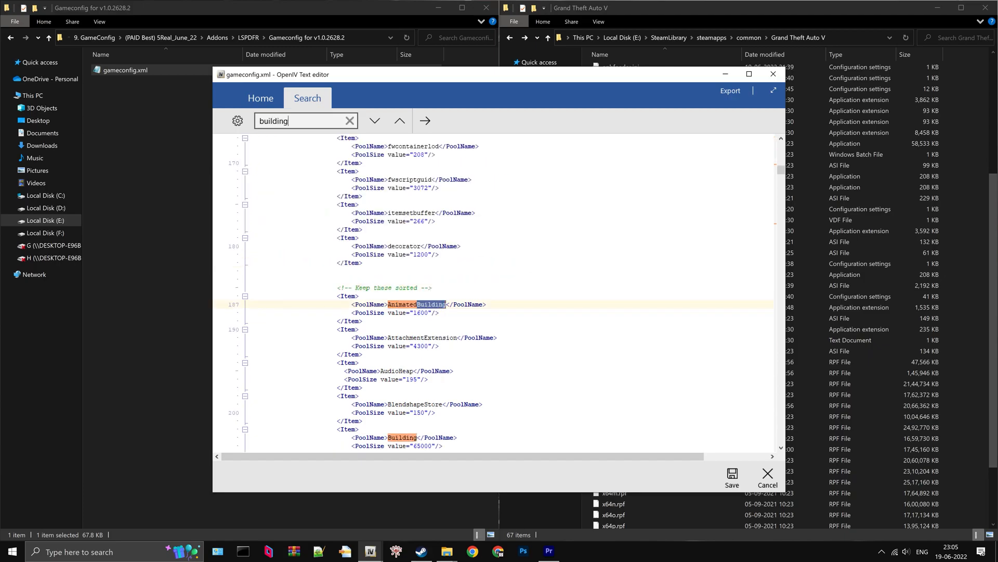
scroll(494, 291, "down", 4)
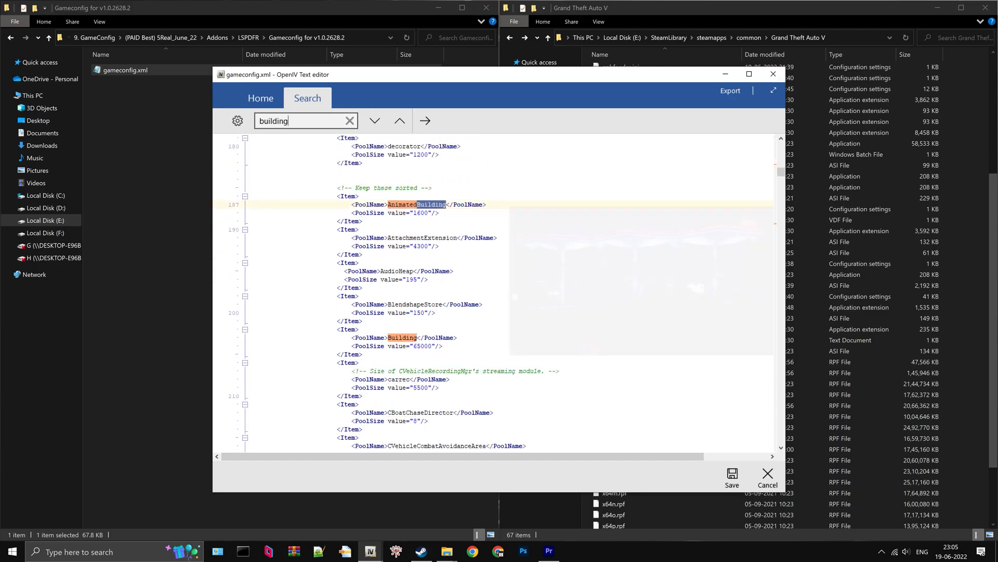
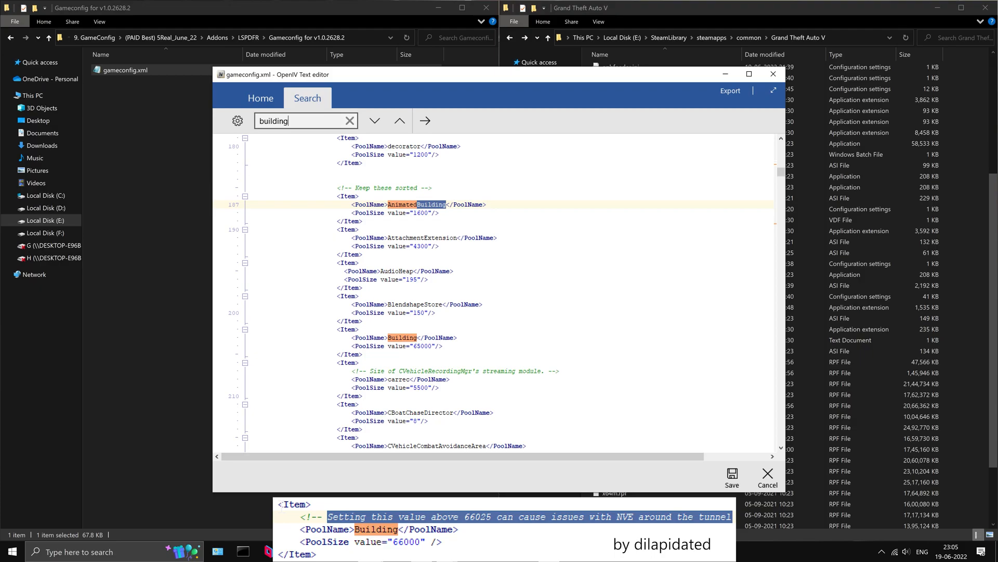
Set the PoolSize value of the Building pool to 72000
left_click(420, 346)
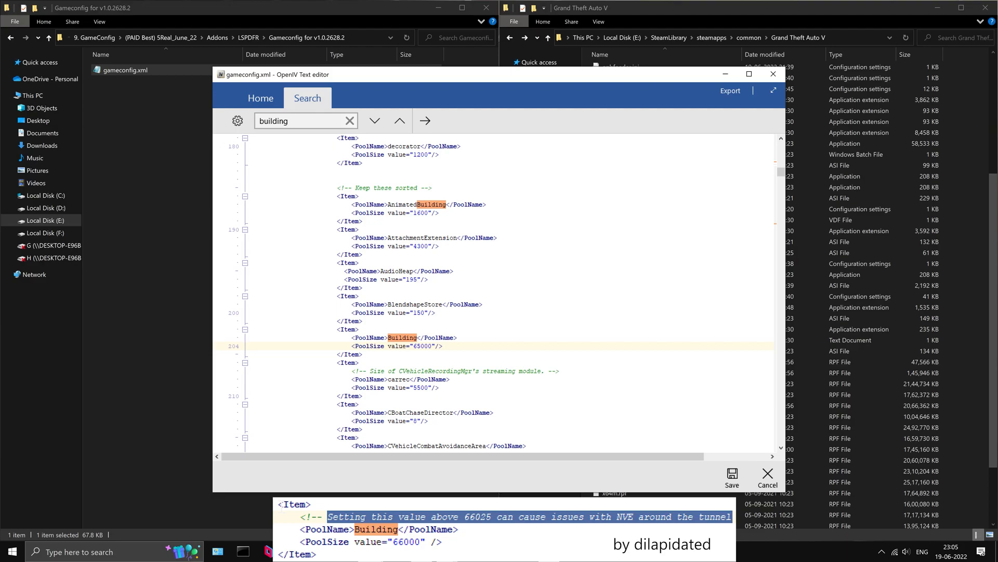
type("6")
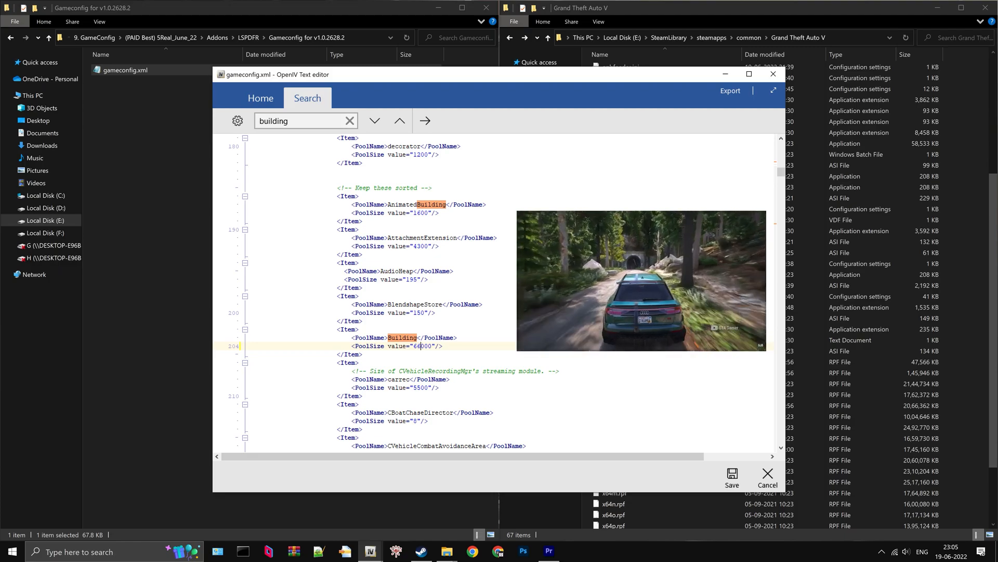
key("BackSpace")
key("BackSpace")
type("72")
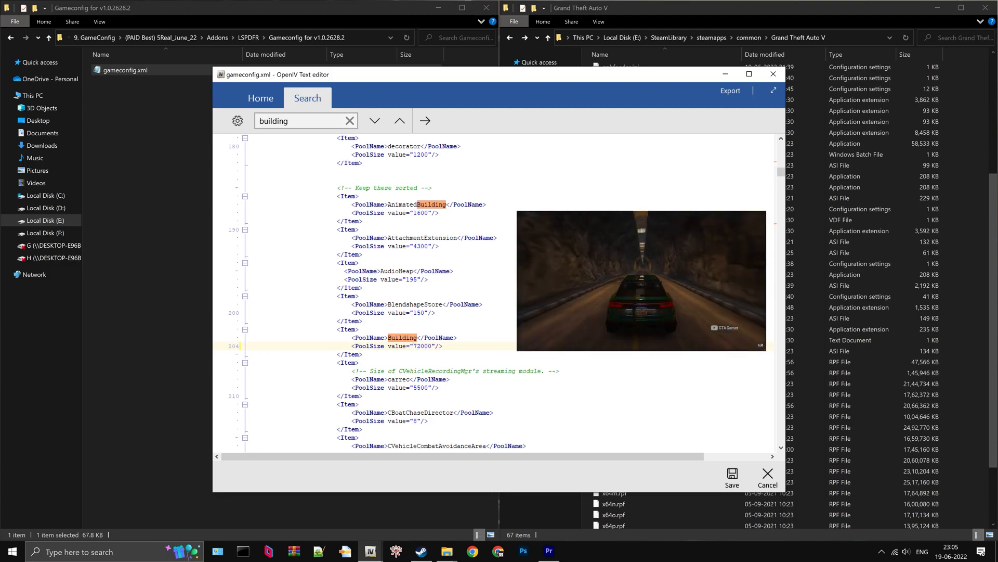
left_click_drag(415, 348, 432, 347)
left_click(411, 347)
left_click(364, 355)
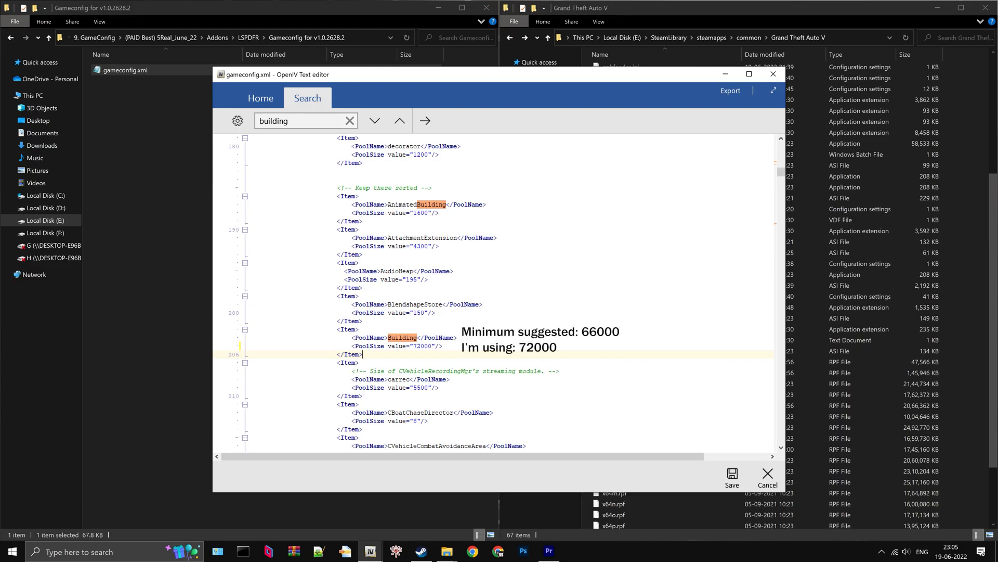
Search gameconfig.xml for "phinst" and set the phInstGta PoolSize value to 60000
key("ctrl+f")
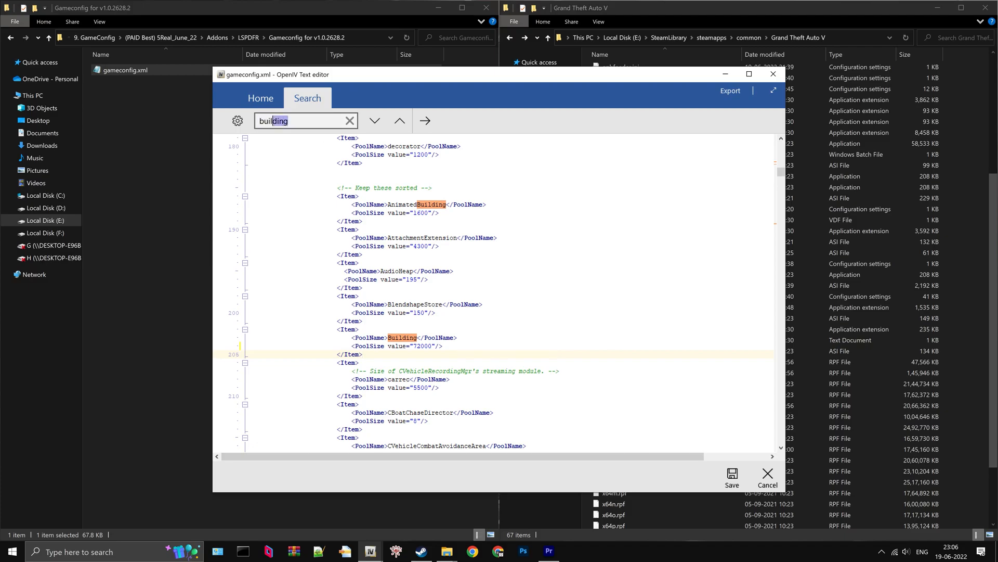
key("BackSpace")
type("phinst")
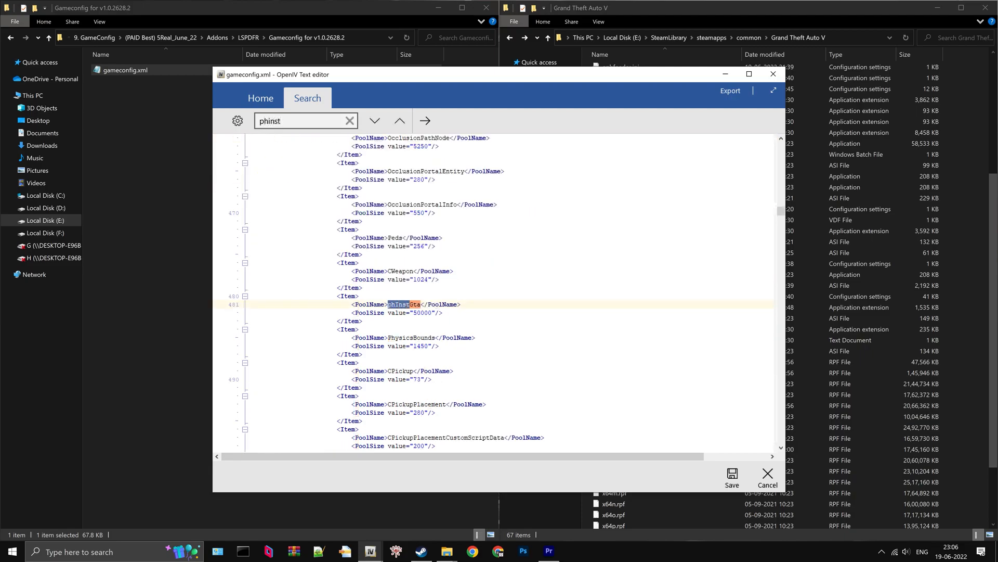
left_click(391, 306)
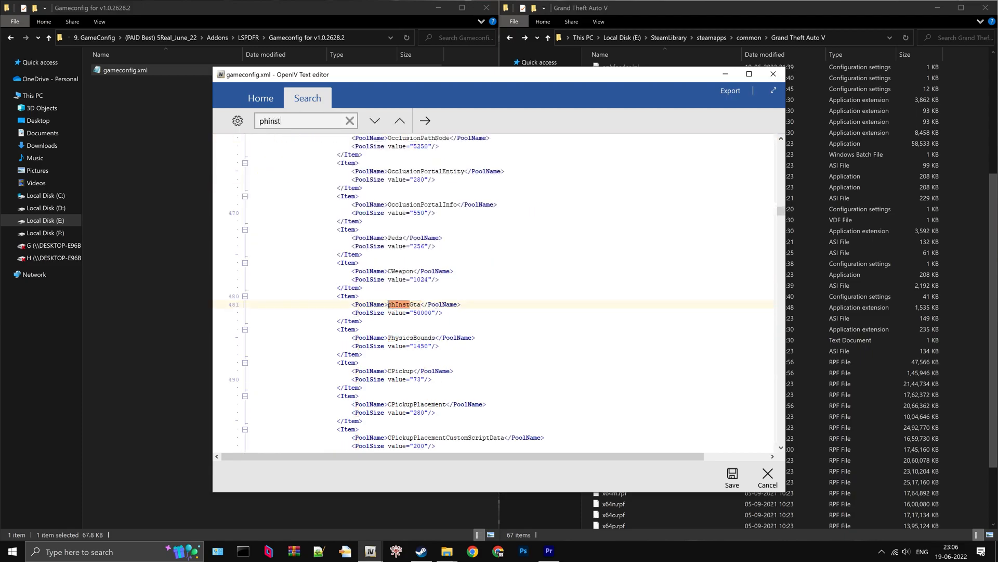
double_click(393, 306)
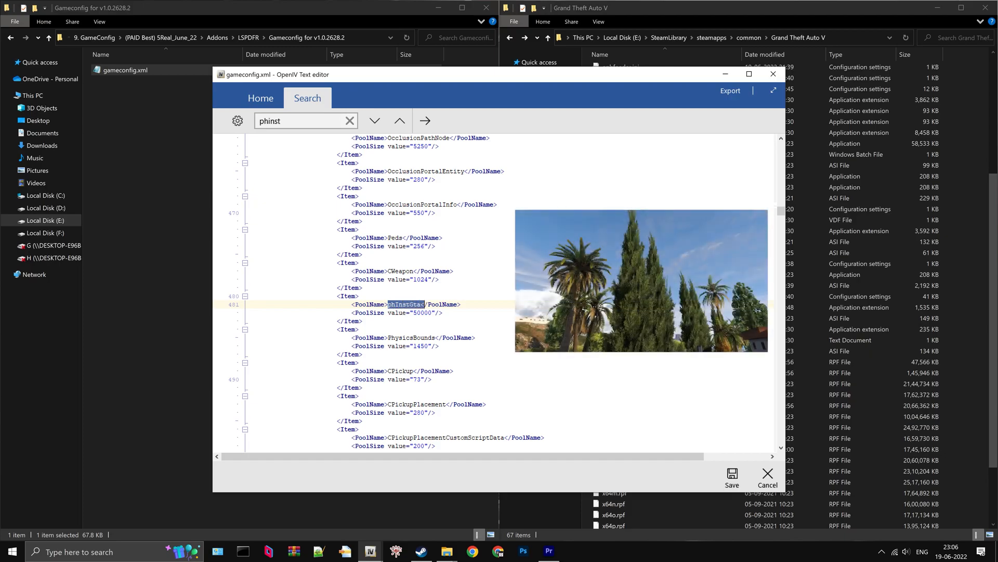
left_click(420, 313)
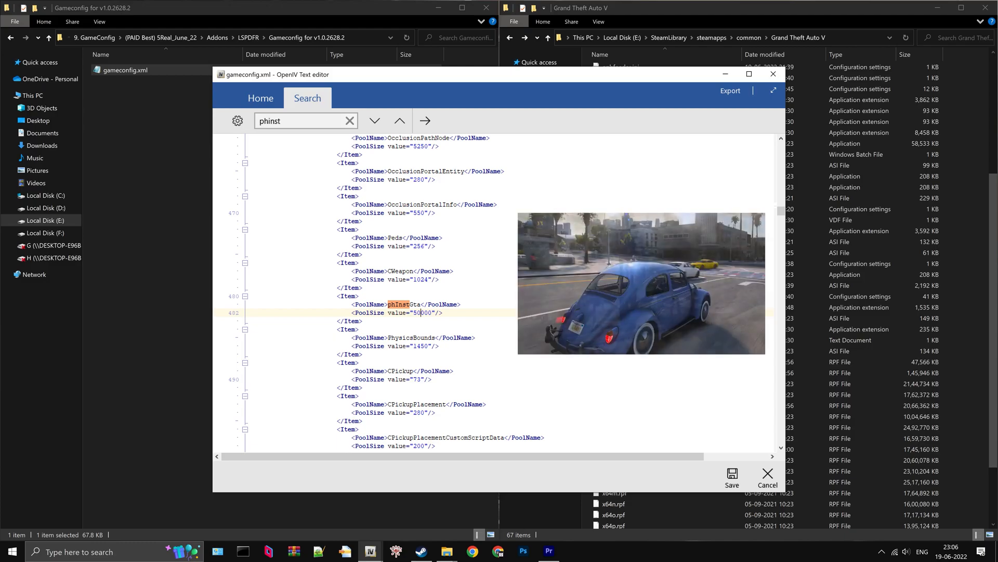
key("BackSpace")
key("BackSpace")
type("60")
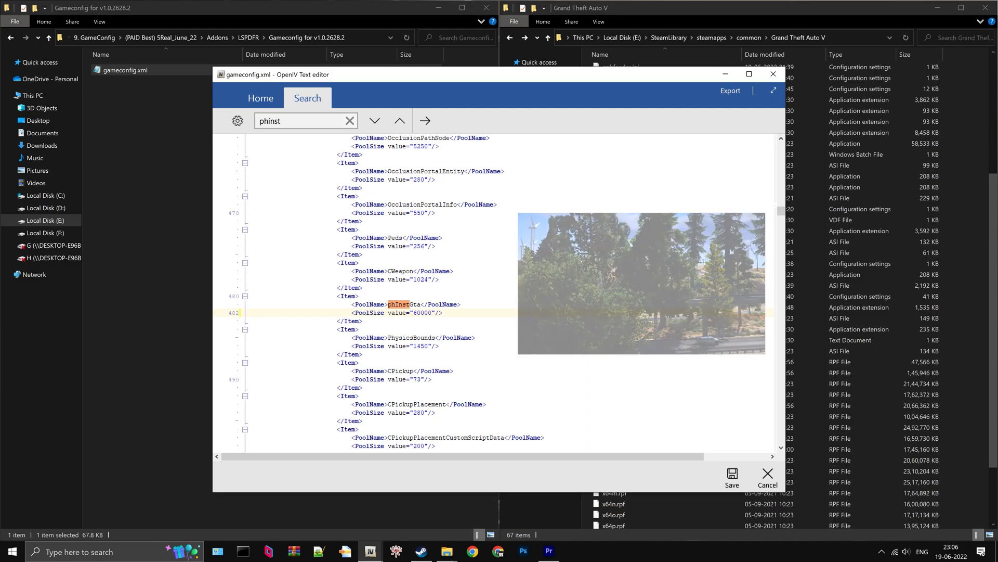
double_click(423, 312)
left_click_drag(425, 313, 439, 312)
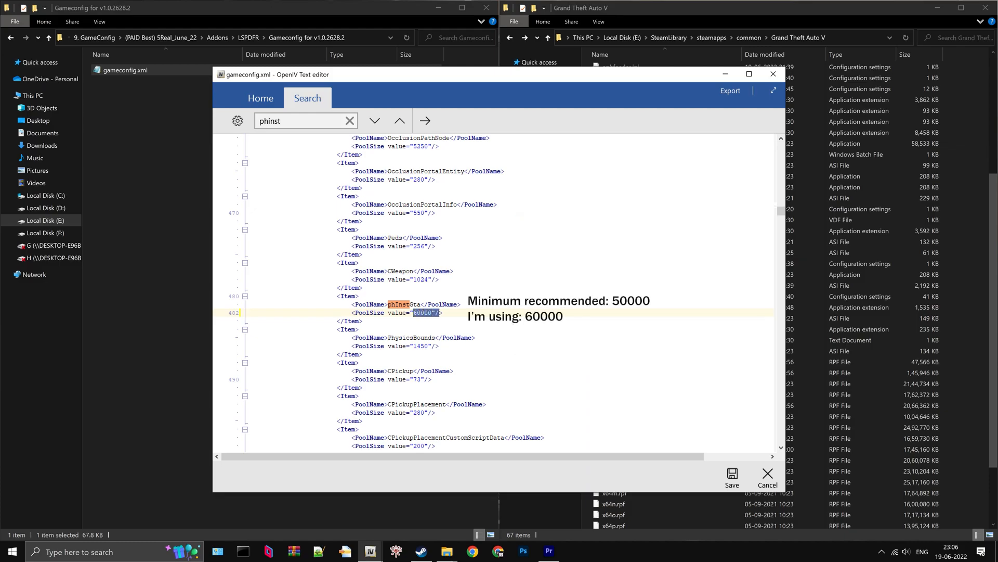
left_click(363, 321)
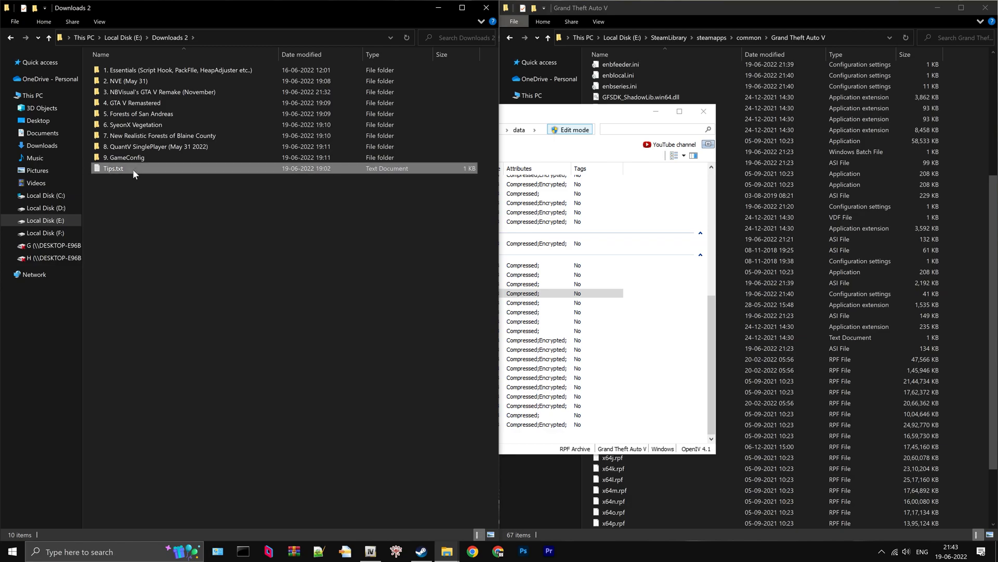
Open Tips.txt from Downloads 2, read the advice on additional mods, and close the file
double_click(132, 170)
left_click_drag(560, 221, 477, 234)
double_click(322, 234)
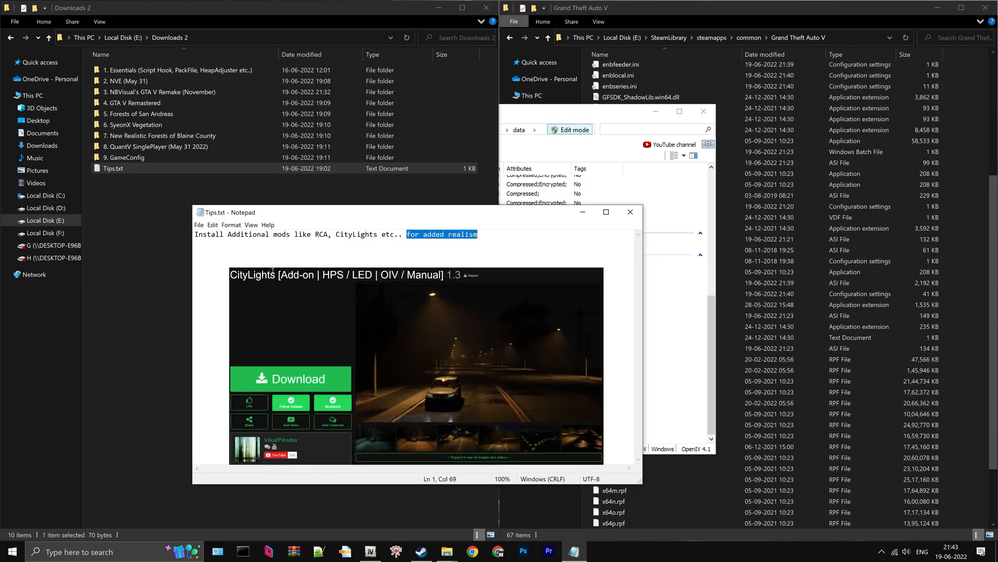
left_click(631, 212)
Close OpenIV and switch to Steam
left_click(583, 132)
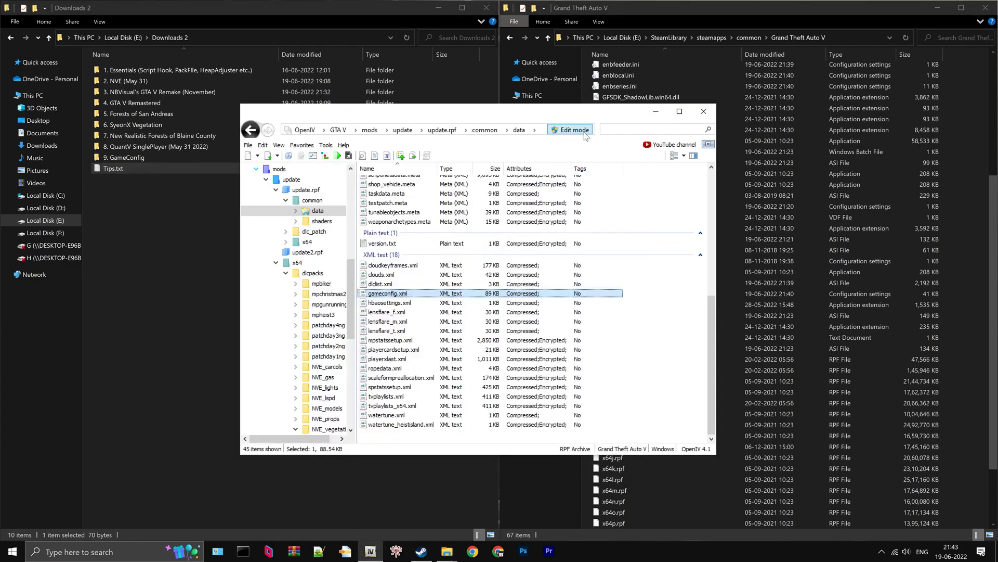
left_click(704, 111)
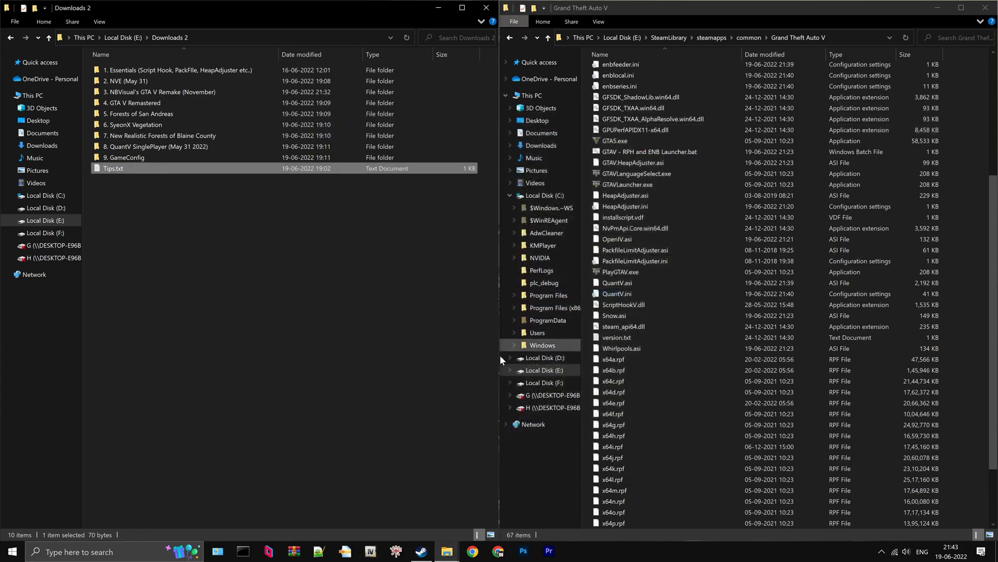
left_click(424, 558)
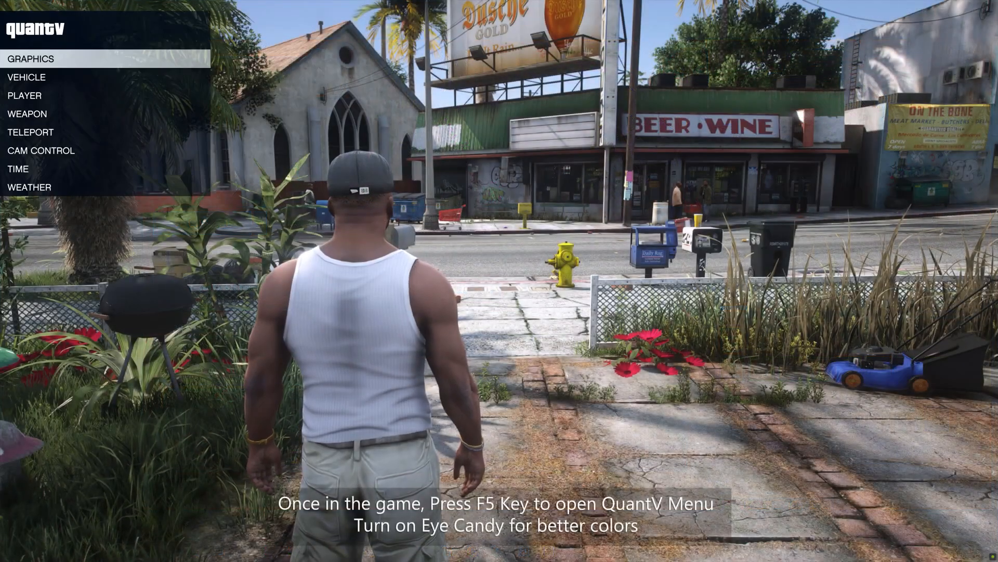
Turn on EYECANDY in the graphics settings of the in-game QuantV menu
key("Return")
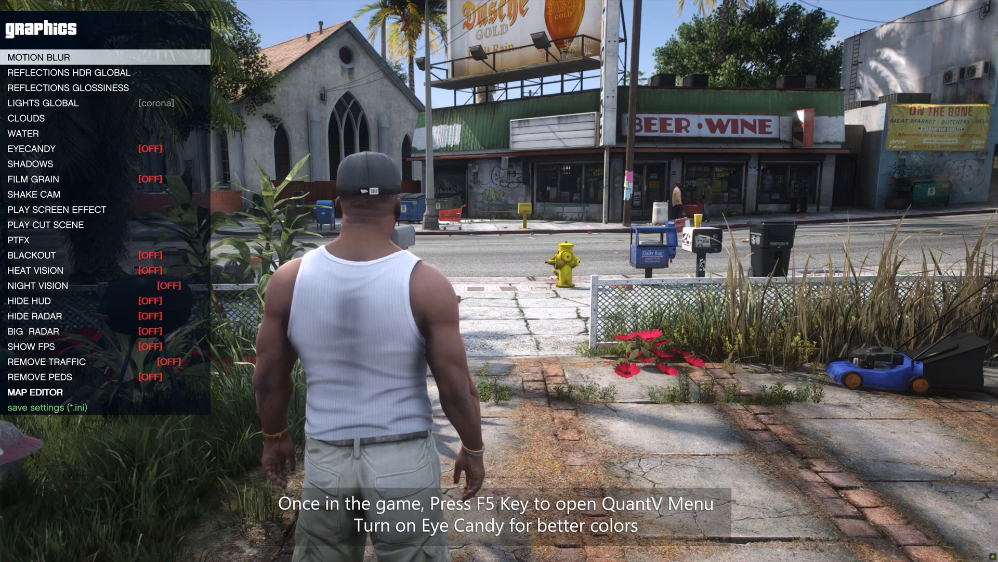
key("Down")
key("Down")
key("Down")
key("Down")
key("Down")
key("Down")
key("Return")
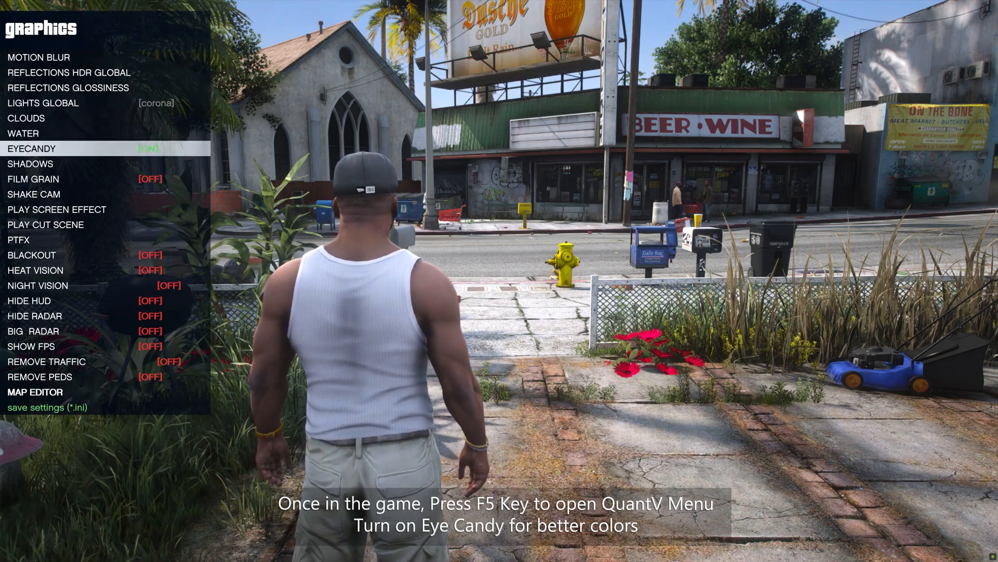
Save the QuantV graphics settings to the ini file and close the QuantV menu
key("Down")
key("Down")
key("Down")
key("Down")
key("Down")
key("Down")
key("Down")
key("Down")
key("Down")
key("Down")
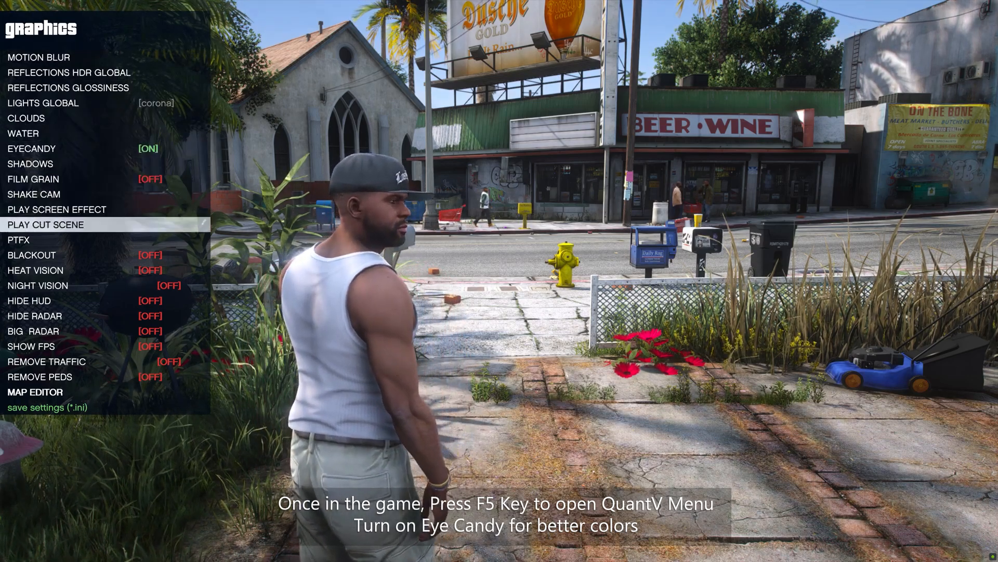
key("Down")
key("Down")
key("Down")
key("Down")
key("Down")
key("Down")
key("Down")
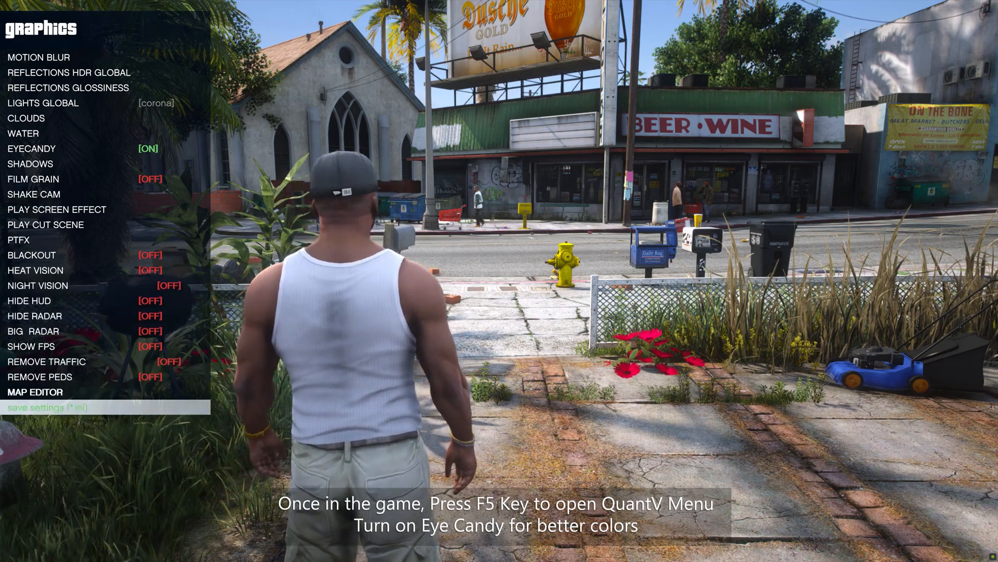
key("Return")
key("BackSpace")
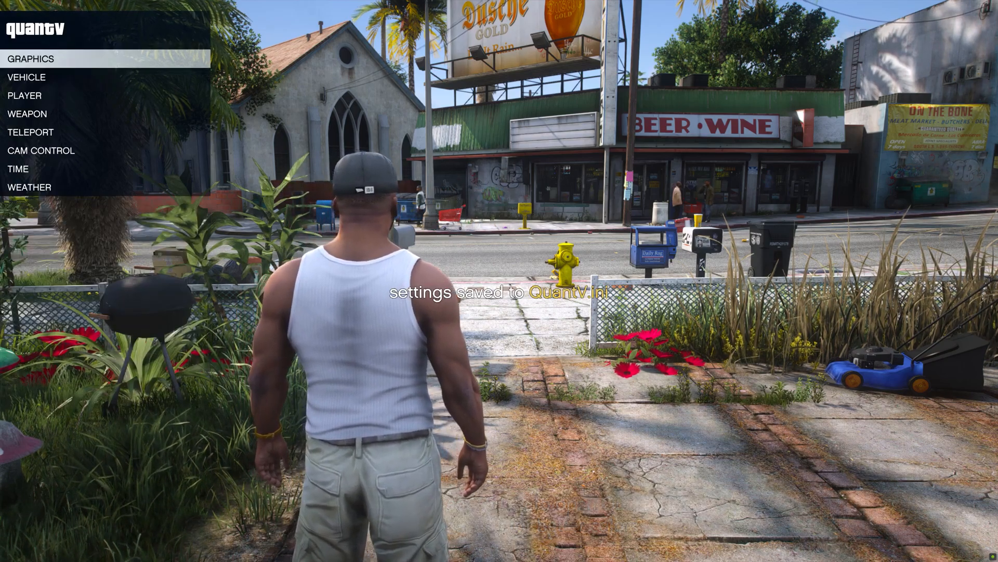
key("BackSpace")
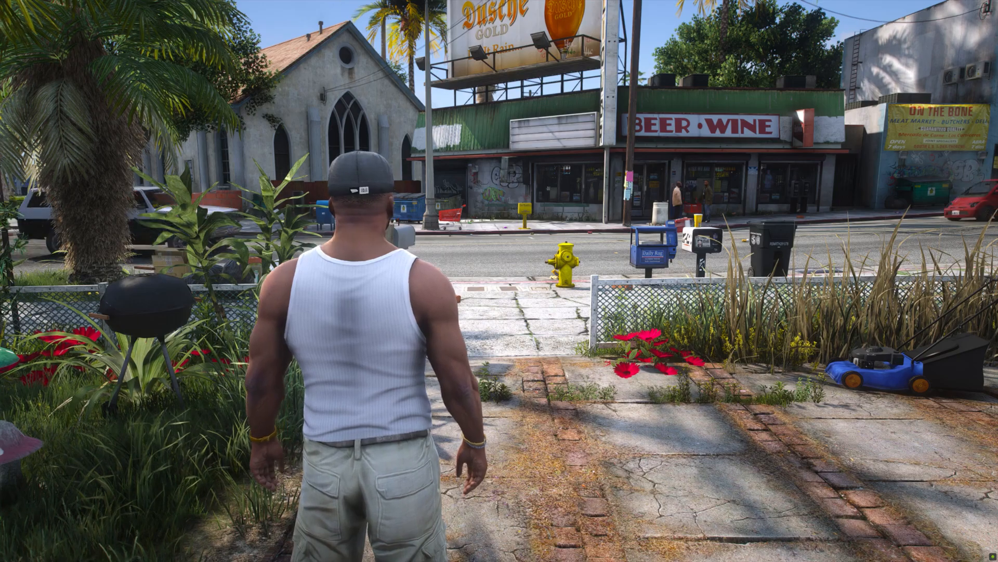
Enable EnableFPSLimit under LIMITER in the ENBSeries settings and close the ENB menu
key("shift+Return")
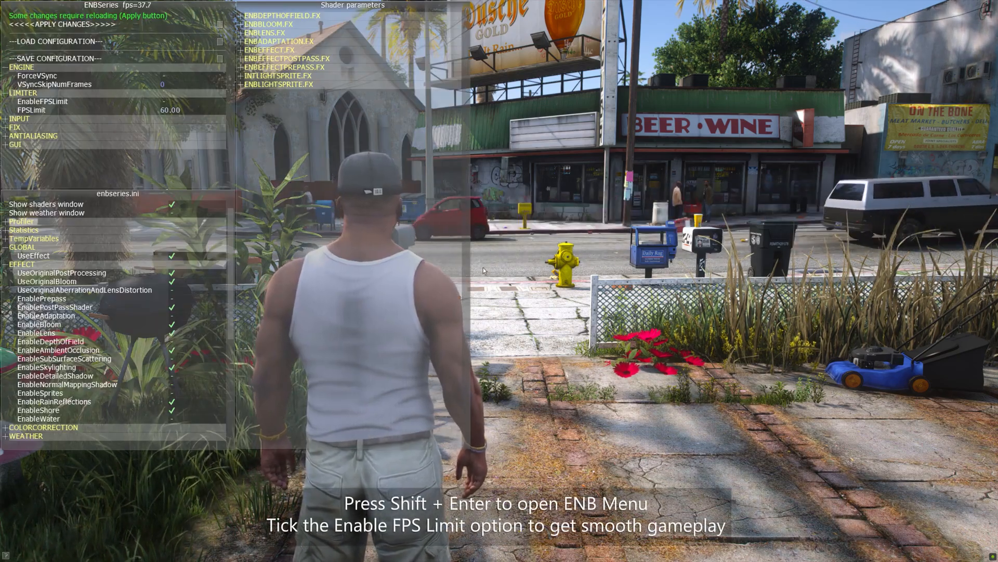
left_click(178, 102)
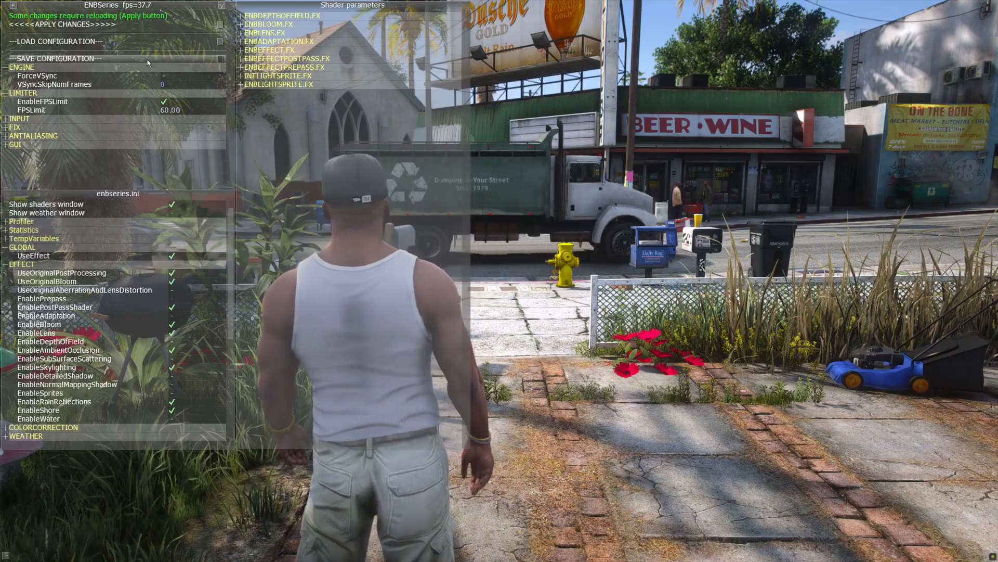
key("shift+Return")
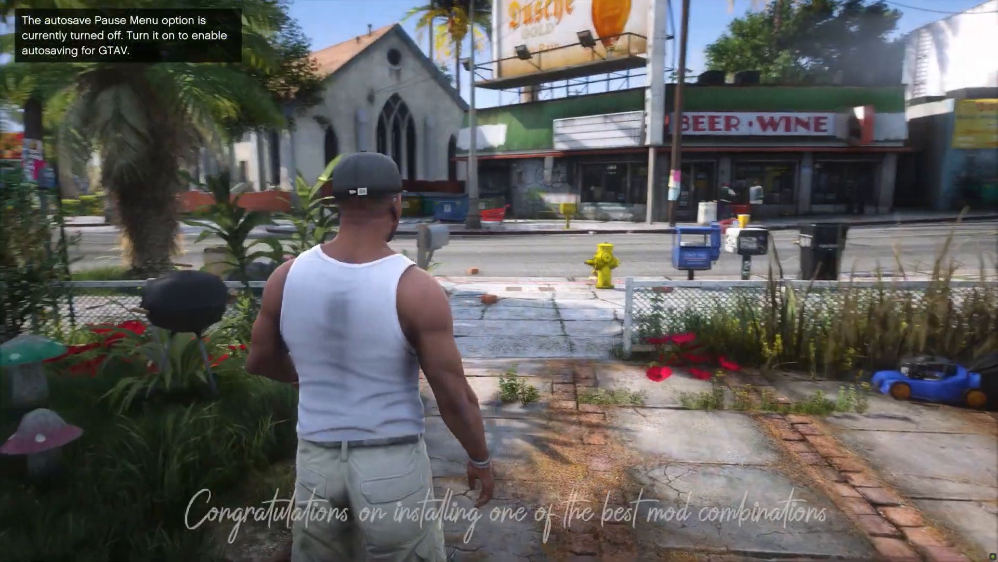